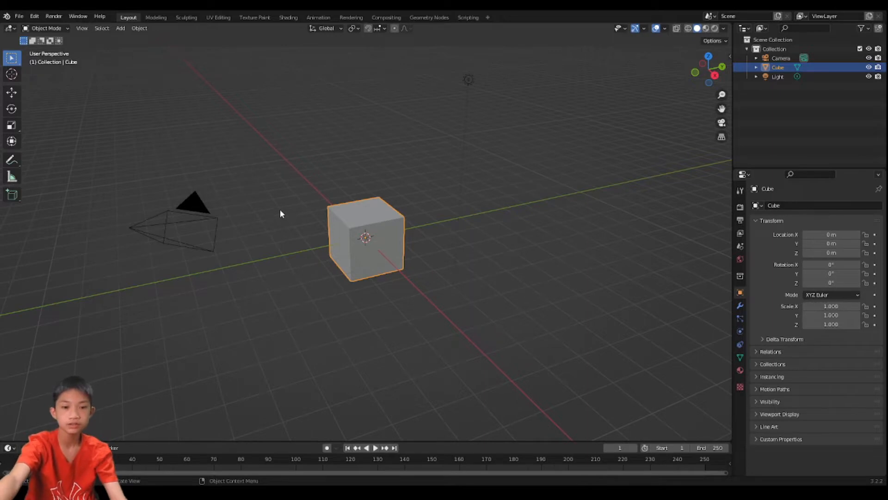
{"action": "middle_click_drag", "start_coordinate": [279, 212], "coordinate": [359, 264]}
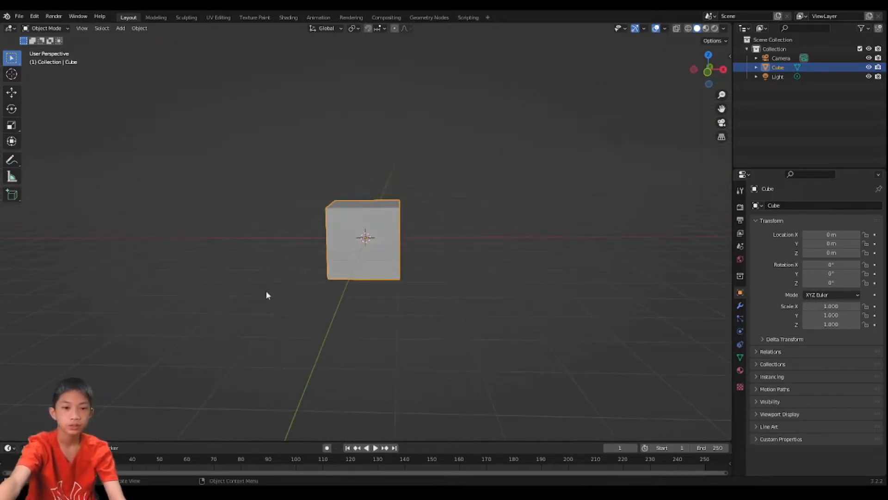
{"action": "middle_click_drag", "start_coordinate": [372, 218], "coordinate": [344, 226]}
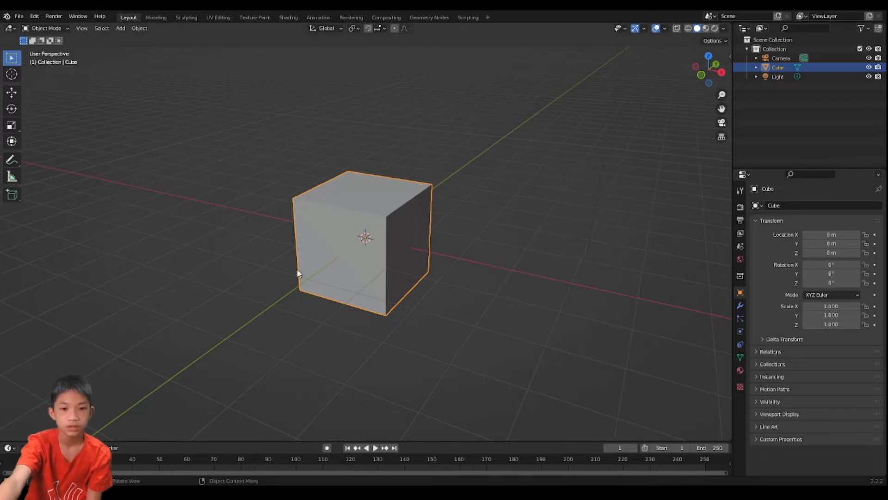
{"action": "middle_click_drag", "start_coordinate": [297, 273], "coordinate": [368, 309]}
{"action": "scroll", "coordinate": [375, 220], "scroll_direction": "down", "scroll_amount": 4}
{"action": "scroll", "coordinate": [350, 260], "scroll_direction": "up", "scroll_amount": 5}
{"action": "scroll", "coordinate": [345, 262], "scroll_direction": "down", "scroll_amount": 3}
{"action": "scroll", "coordinate": [328, 244], "scroll_direction": "up", "scroll_amount": 2}
{"action": "scroll", "coordinate": [371, 264], "scroll_direction": "down", "scroll_amount": 2}
{"action": "scroll", "coordinate": [368, 309], "scroll_direction": "down", "scroll_amount": 1}
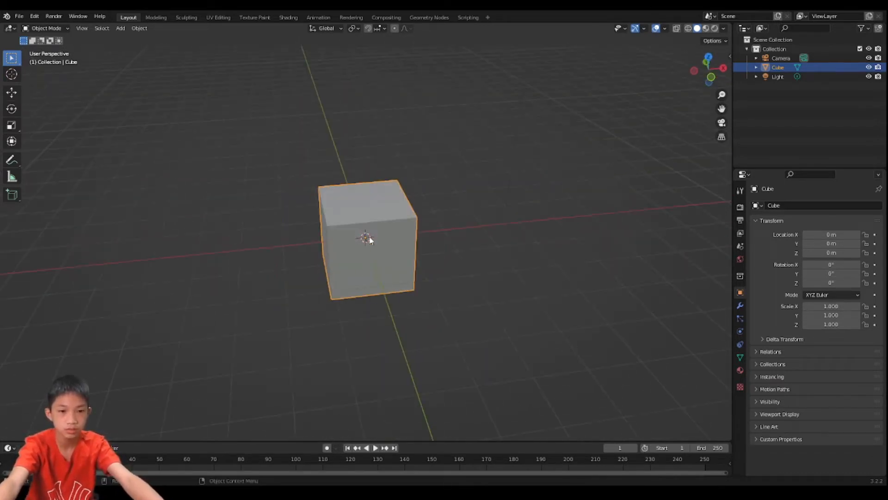
{"action": "key", "text": "g"}
{"action": "key", "text": "z"}
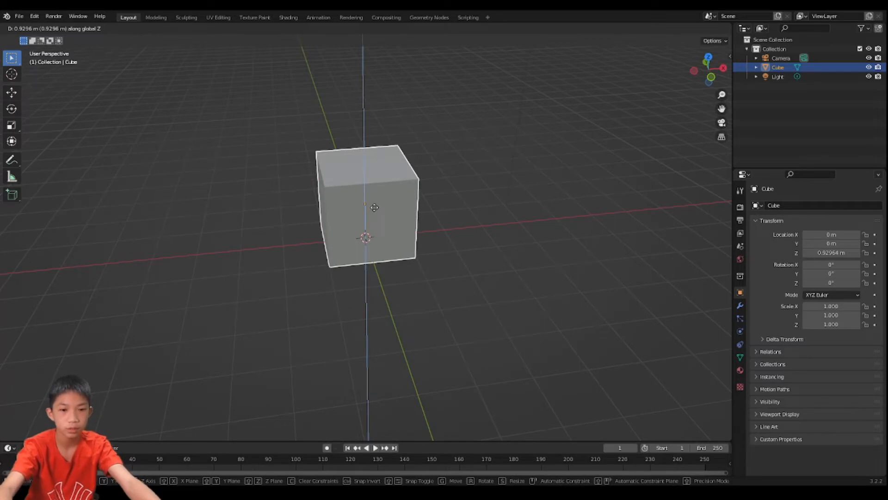
{"action": "right_click", "coordinate": [698, 154]}
- Move the default cube up 1 m along the Z axis
{"action": "key", "text": "g"}
{"action": "key", "text": "z"}
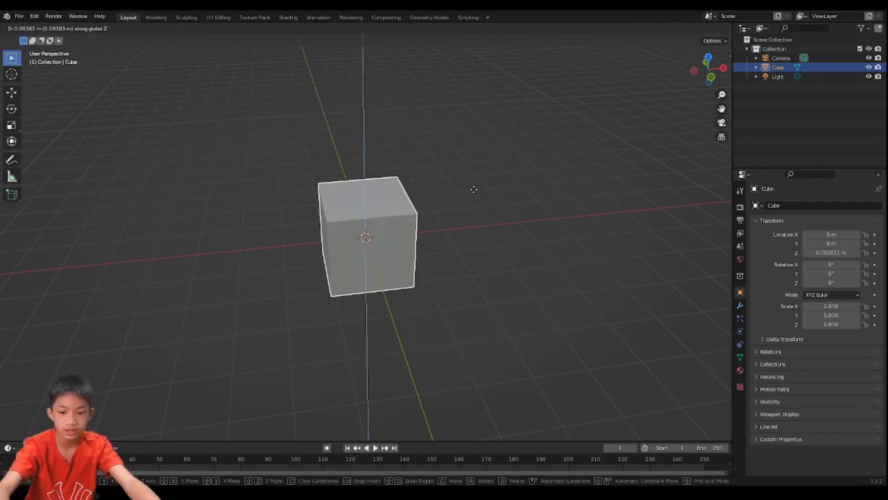
{"action": "key", "text": "1"}
{"action": "key", "text": "Return"}
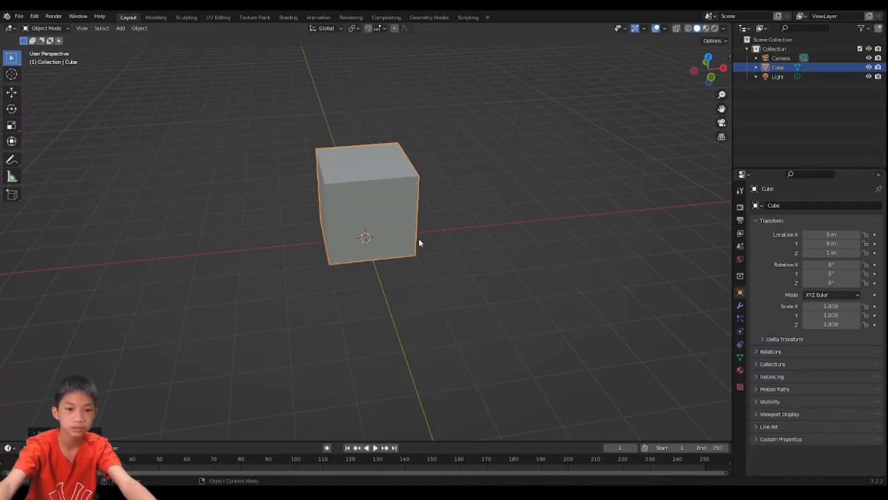
- Open the cube in Edit Mode with nothing selected and edge selection active
{"action": "middle_click_drag", "start_coordinate": [418, 238], "coordinate": [298, 204]}
{"action": "scroll", "coordinate": [275, 232], "scroll_direction": "up", "scroll_amount": 3}
{"action": "scroll", "coordinate": [327, 194], "scroll_direction": "down", "scroll_amount": 3}
{"action": "key", "text": "Tab"}
{"action": "key", "text": "Tab"}
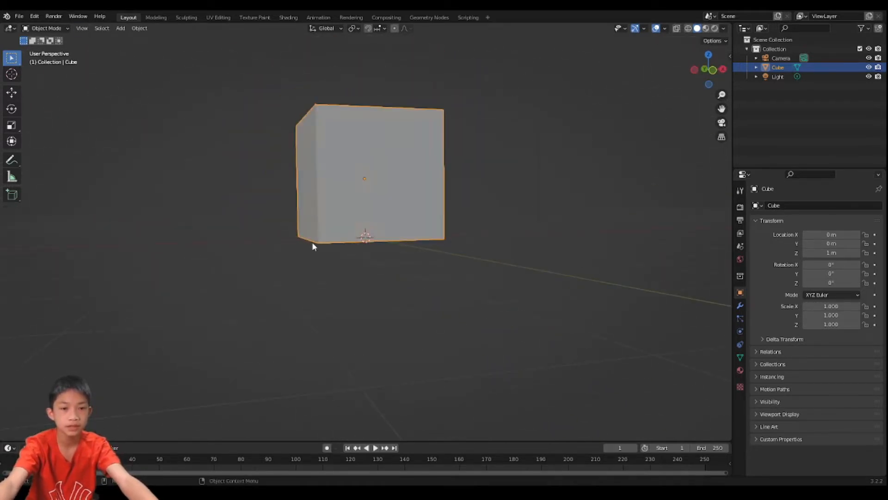
{"action": "middle_click_drag", "start_coordinate": [311, 245], "coordinate": [327, 182]}
{"action": "scroll", "coordinate": [331, 185], "scroll_direction": "up", "scroll_amount": 2}
{"action": "key", "text": "Tab"}
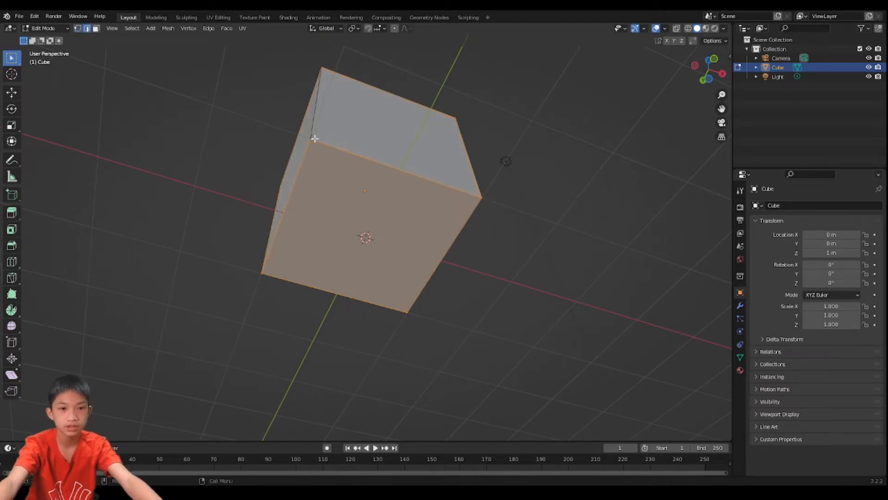
{"action": "key", "text": "alt+a"}
{"action": "key", "text": "2"}
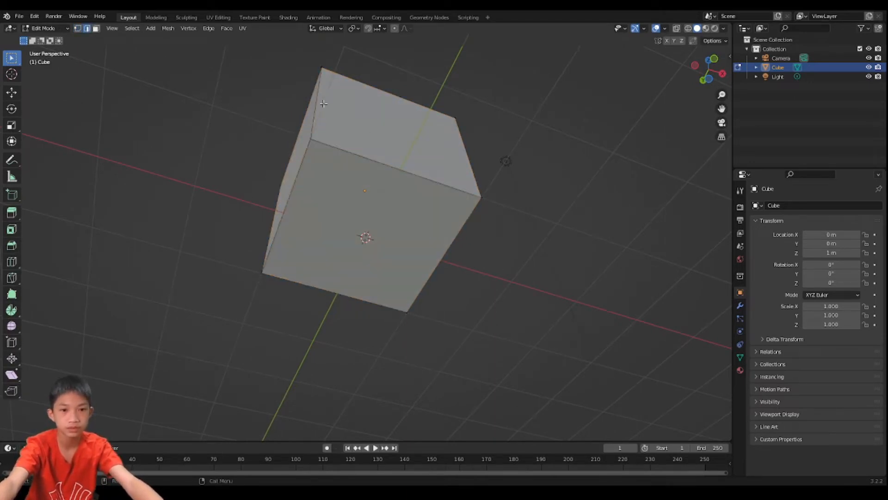
- Select the cube's four bottom edges together with its four vertical edges, leaving out the edges of the top face
{"action": "left_click", "coordinate": [322, 105]}
{"action": "left_click", "coordinate": [332, 141], "text": "shift"}
{"action": "left_click", "coordinate": [301, 163], "text": "shift"}
{"action": "left_click", "coordinate": [317, 273], "text": "shift"}
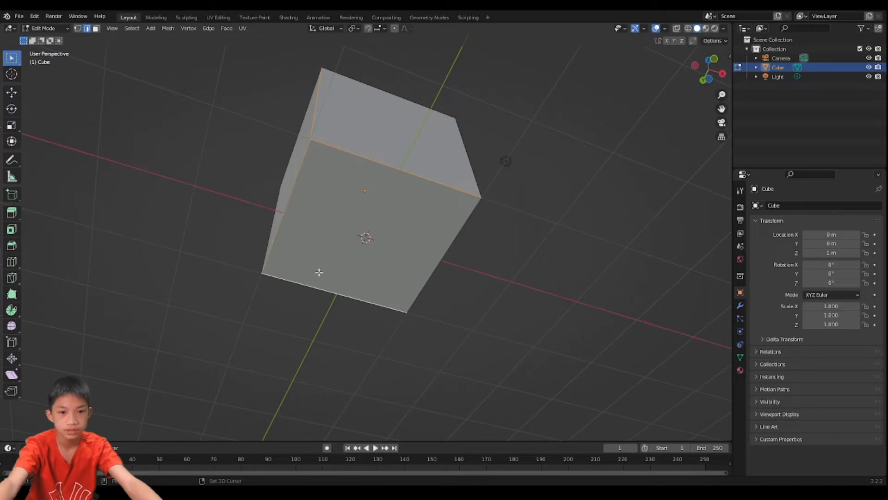
{"action": "left_click", "coordinate": [439, 251], "text": "shift"}
{"action": "left_click", "coordinate": [467, 167], "text": "shift"}
{"action": "middle_click_drag", "start_coordinate": [466, 166], "coordinate": [449, 222]}
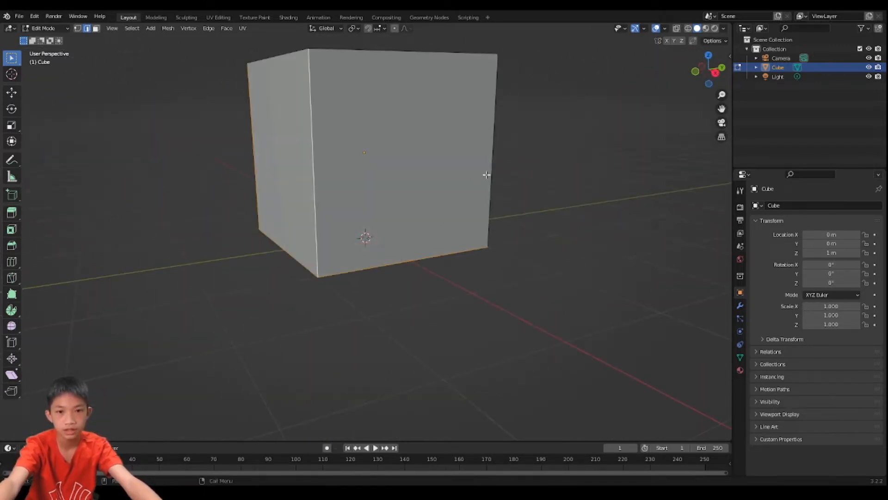
{"action": "middle_click_drag", "start_coordinate": [479, 172], "coordinate": [343, 210]}
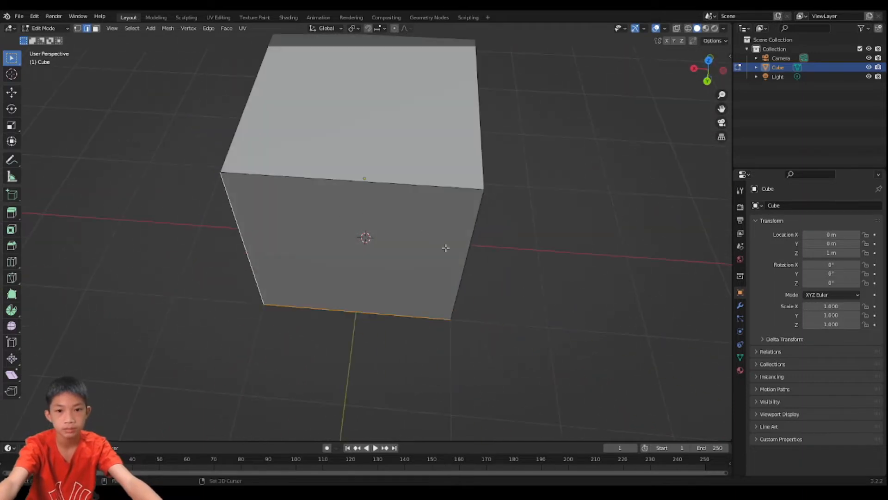
{"action": "middle_click_drag", "start_coordinate": [444, 248], "coordinate": [474, 258]}
{"action": "scroll", "coordinate": [286, 126], "scroll_direction": "down", "scroll_amount": 3}
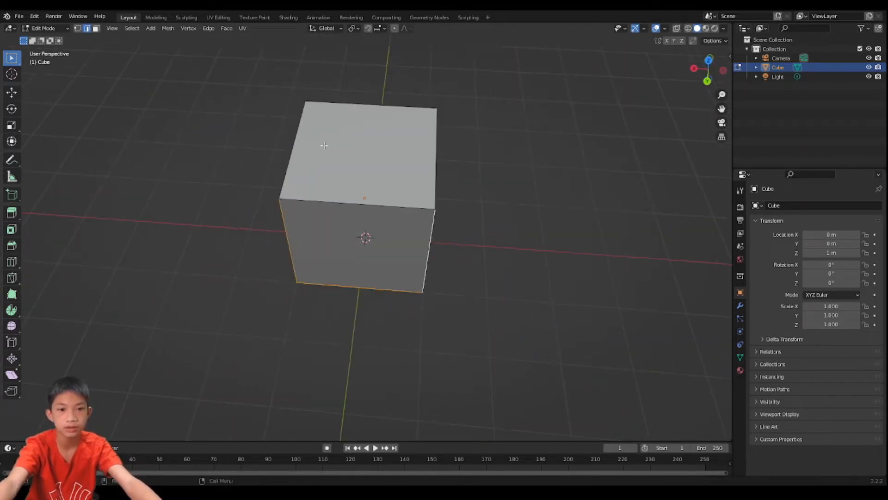
{"action": "mouse_move", "coordinate": [325, 145]}
{"action": "middle_mouse_down"}
{"action": "mouse_move", "coordinate": [464, 105]}
{"action": "mouse_move", "coordinate": [320, 141]}
{"action": "middle_mouse_up"}
{"action": "middle_click_drag", "start_coordinate": [230, 162], "coordinate": [353, 211]}
{"action": "scroll", "coordinate": [287, 140], "scroll_direction": "up", "scroll_amount": 3}
{"action": "middle_click_drag", "start_coordinate": [245, 212], "coordinate": [426, 189]}
- Bevel the selected bottom and vertical edges with four segments
{"action": "key", "text": "ctrl+b"}
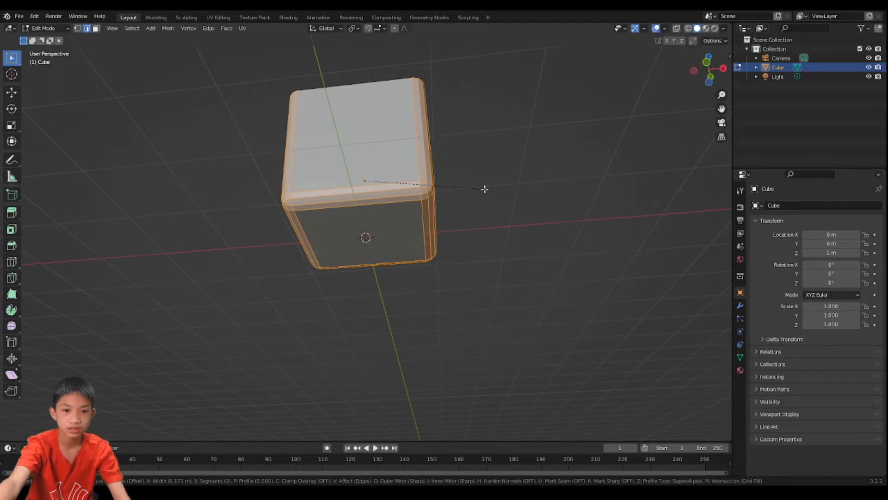
{"action": "scroll", "coordinate": [484, 190], "scroll_direction": "up", "scroll_amount": 1}
{"action": "scroll", "coordinate": [489, 185], "scroll_direction": "up", "scroll_amount": 1}
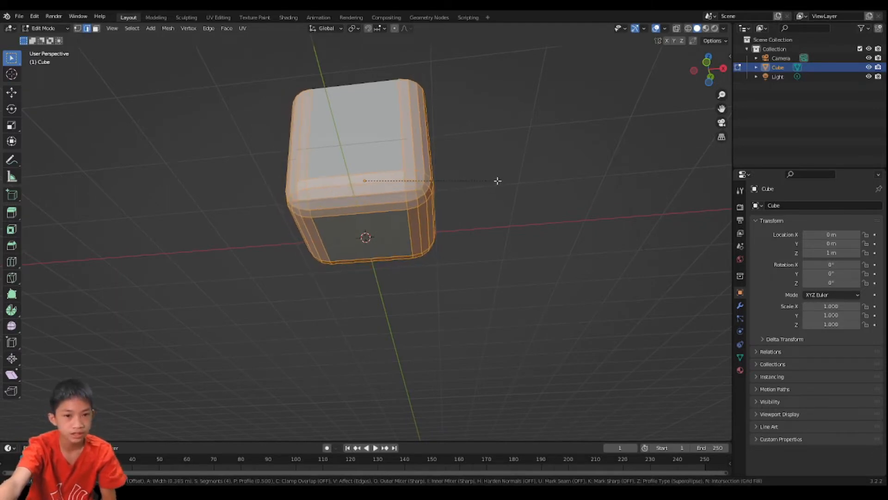
{"action": "left_click", "coordinate": [487, 176]}
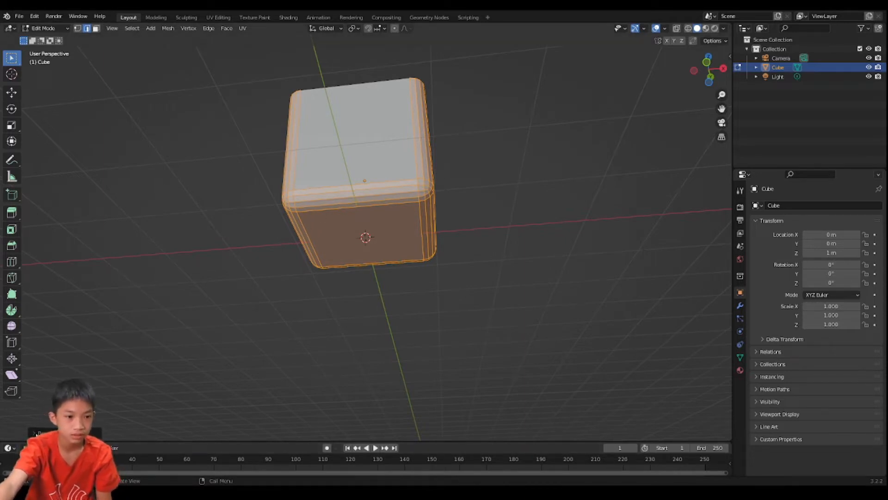
- Set the bevel width to 0.3 m and return to Object Mode
{"action": "left_click", "coordinate": [36, 433]}
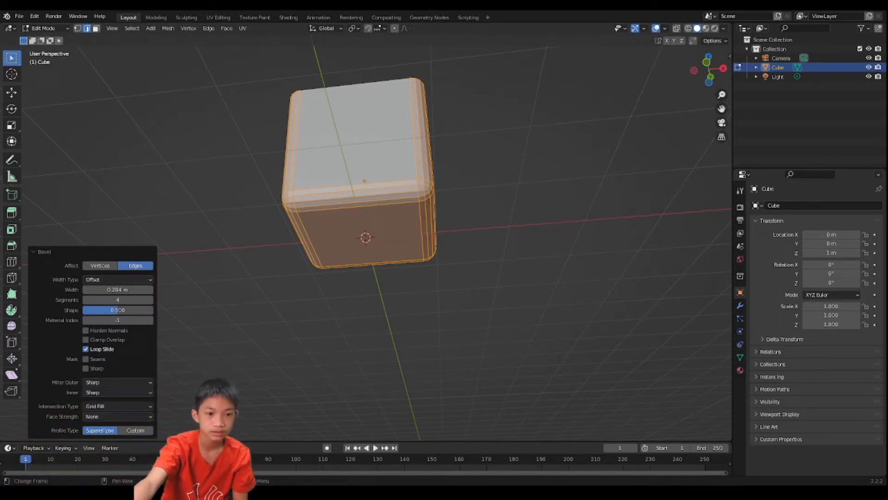
{"action": "left_click", "coordinate": [113, 289]}
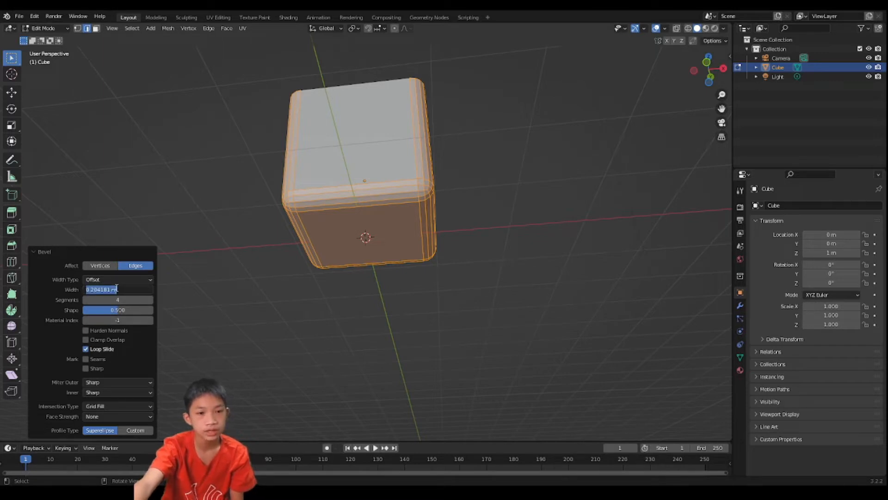
{"action": "type", "text": "0."}
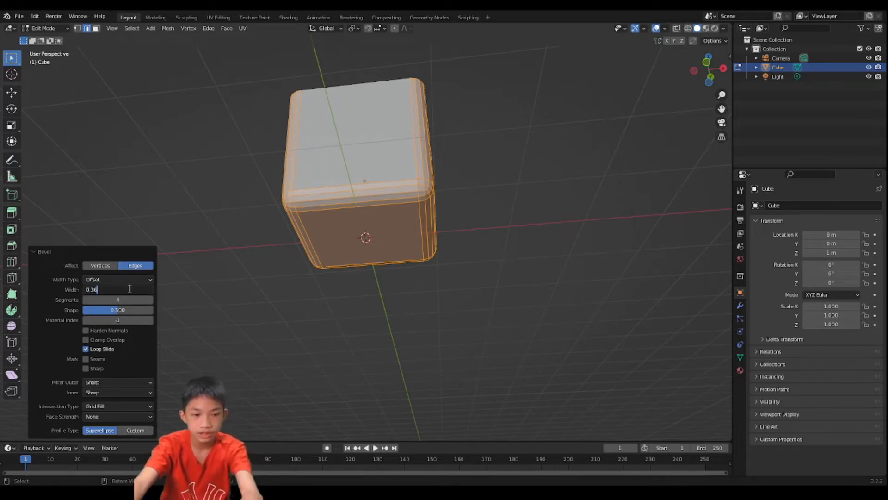
{"action": "type", "text": "3"}
{"action": "key", "text": "Return"}
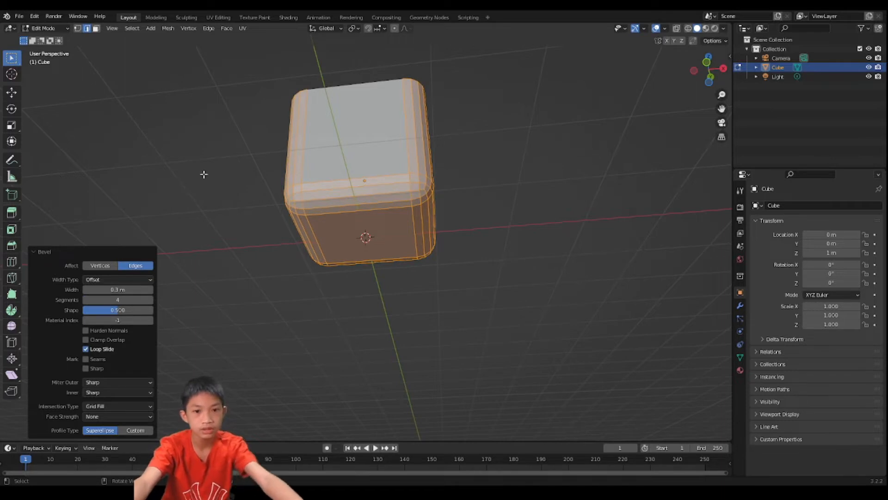
{"action": "middle_click_drag", "start_coordinate": [202, 172], "coordinate": [283, 214]}
{"action": "scroll", "coordinate": [307, 225], "scroll_direction": "down", "scroll_amount": 1}
{"action": "key", "text": "Tab"}
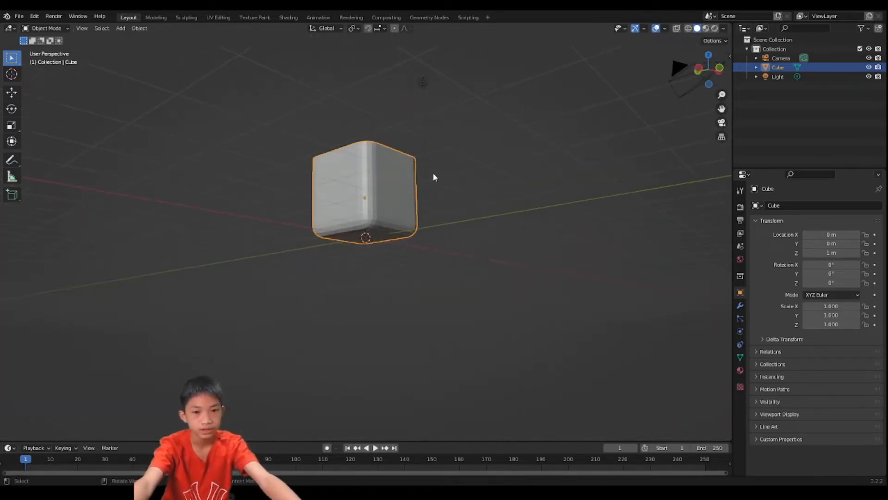
- Add a second mesh cube and move it up 1 m along the Z axis
{"action": "scroll", "coordinate": [432, 173], "scroll_direction": "down", "scroll_amount": 2}
{"action": "middle_click_drag", "start_coordinate": [432, 173], "coordinate": [292, 219]}
{"action": "scroll", "coordinate": [317, 230], "scroll_direction": "up", "scroll_amount": 2}
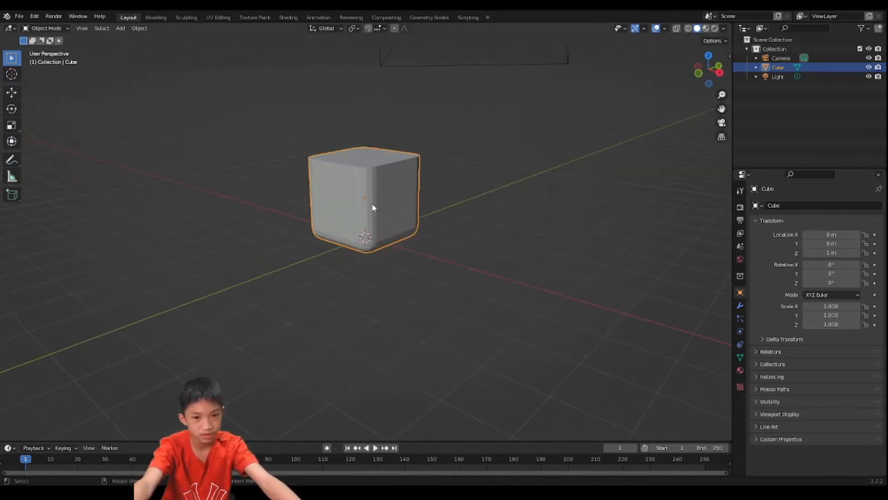
{"action": "scroll", "coordinate": [374, 202], "scroll_direction": "up", "scroll_amount": 1}
{"action": "middle_click_drag", "start_coordinate": [377, 201], "coordinate": [418, 190]}
{"action": "scroll", "coordinate": [420, 139], "scroll_direction": "up", "scroll_amount": 2}
{"action": "scroll", "coordinate": [428, 206], "scroll_direction": "down", "scroll_amount": 2}
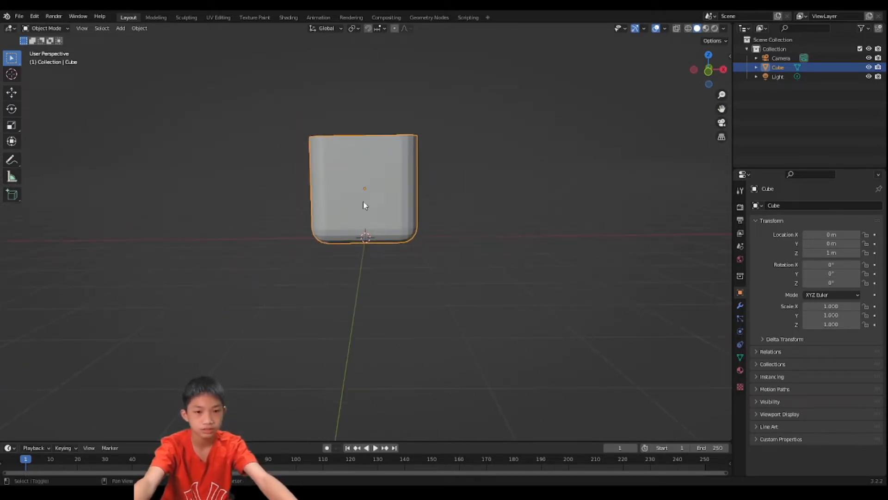
{"action": "key", "text": "shift+a"}
{"action": "mouse_move", "coordinate": [340, 86]}
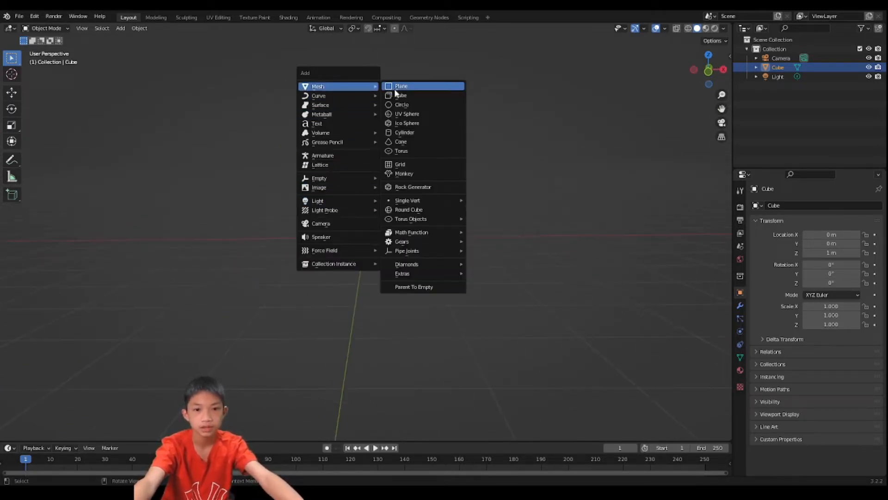
{"action": "left_click", "coordinate": [399, 95]}
{"action": "key", "text": "g"}
{"action": "key", "text": "z"}
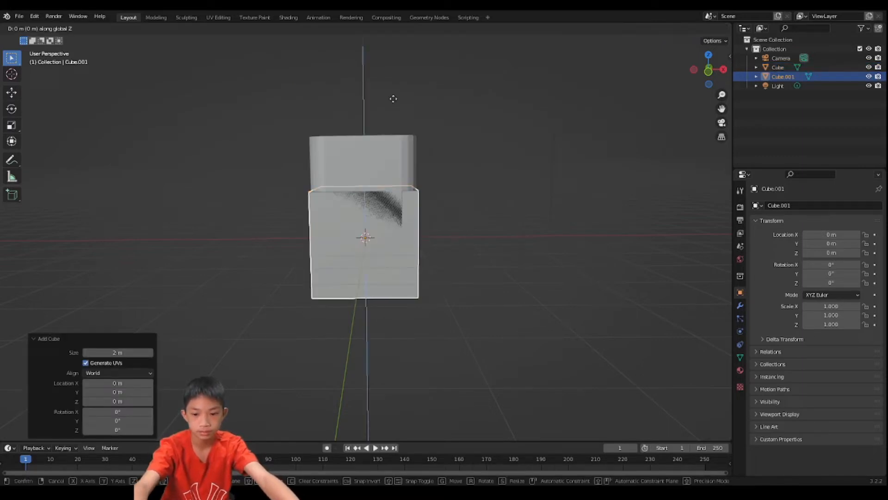
{"action": "key", "text": "1"}
{"action": "key", "text": "Return"}
- Move the second cube 2 m along the X axis beside the bevelled one and open it in Edit Mode
{"action": "key", "text": "g"}
{"action": "key", "text": "x"}
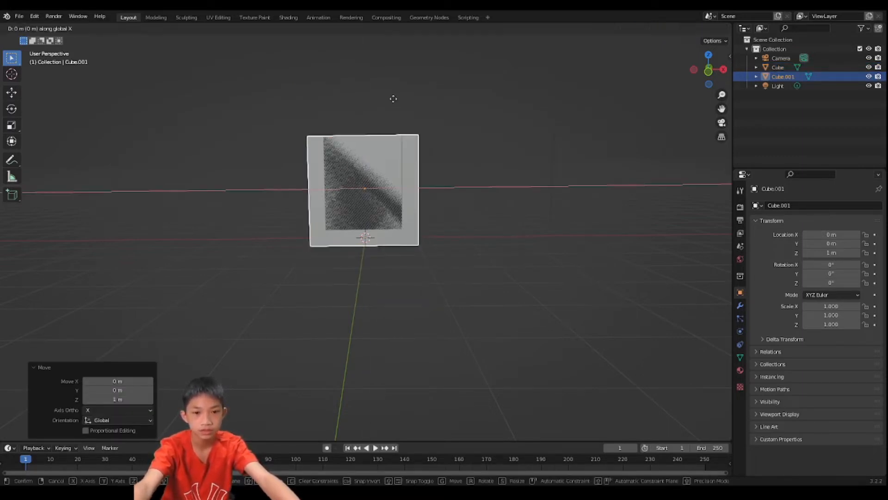
{"action": "key", "text": "2"}
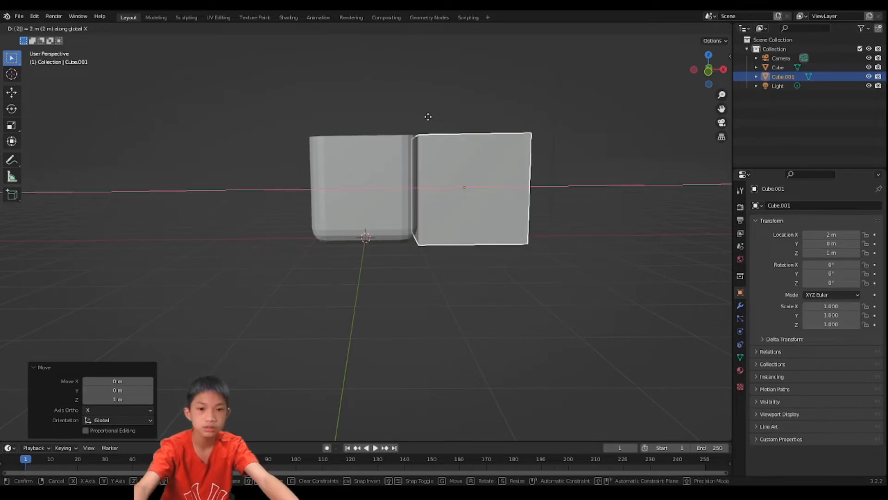
{"action": "key", "text": "Return"}
{"action": "middle_click_drag", "start_coordinate": [424, 183], "coordinate": [398, 140]}
{"action": "key", "text": "Tab"}
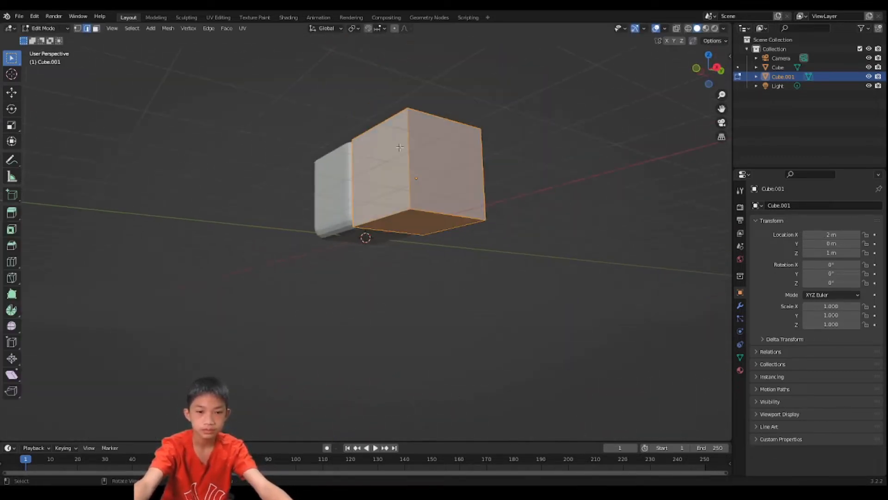
{"action": "left_click", "coordinate": [394, 219]}
{"action": "left_click", "coordinate": [408, 179], "text": "shift"}
{"action": "left_click", "coordinate": [420, 208], "text": "shift"}
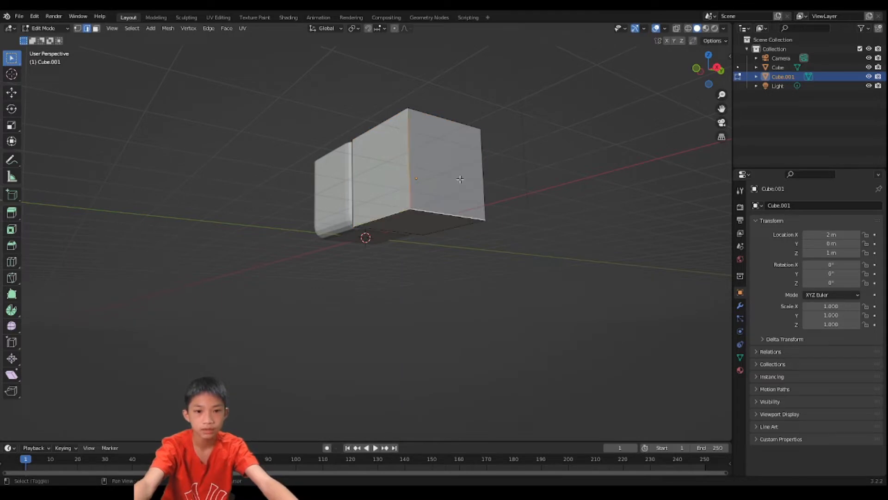
{"action": "left_click", "coordinate": [468, 193], "text": "shift"}
{"action": "middle_click_drag", "start_coordinate": [468, 194], "coordinate": [401, 164]}
{"action": "left_click", "coordinate": [361, 194], "text": "shift"}
{"action": "scroll", "coordinate": [388, 187], "scroll_direction": "up", "scroll_amount": 2}
{"action": "scroll", "coordinate": [506, 160], "scroll_direction": "down", "scroll_amount": 3}
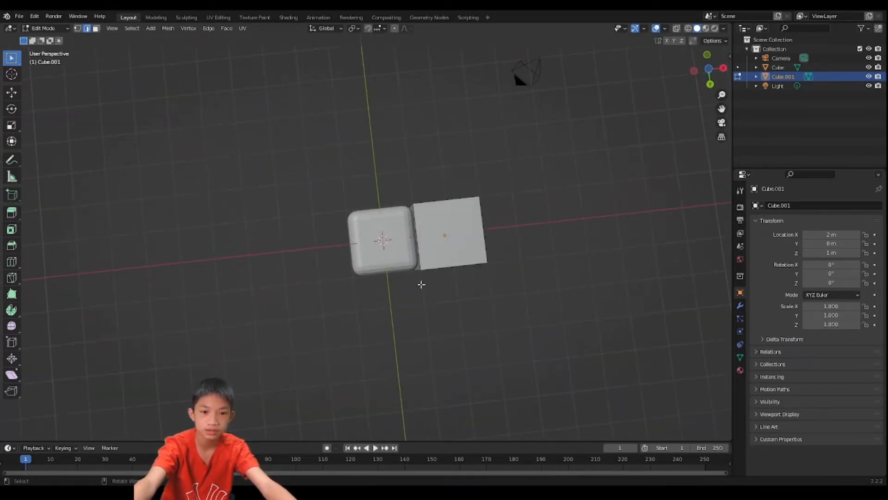
- Select three bottom edges of the second cube, leaving out the one next to the bevelled cube
{"action": "middle_click_drag", "start_coordinate": [416, 209], "coordinate": [226, 212], "text": "shift"}
{"action": "scroll", "coordinate": [261, 224], "scroll_direction": "up", "scroll_amount": 3}
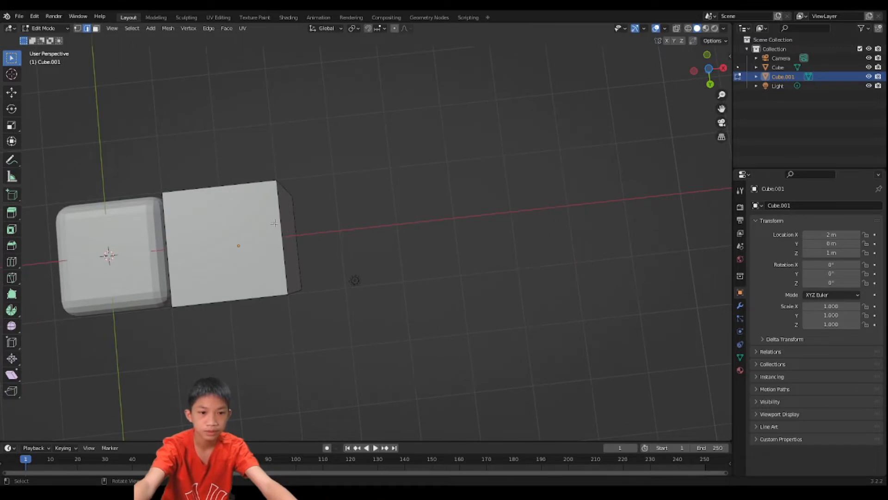
{"action": "left_click", "coordinate": [280, 219]}
{"action": "left_click", "coordinate": [246, 187], "text": "shift"}
{"action": "left_click", "coordinate": [243, 280], "text": "shift"}
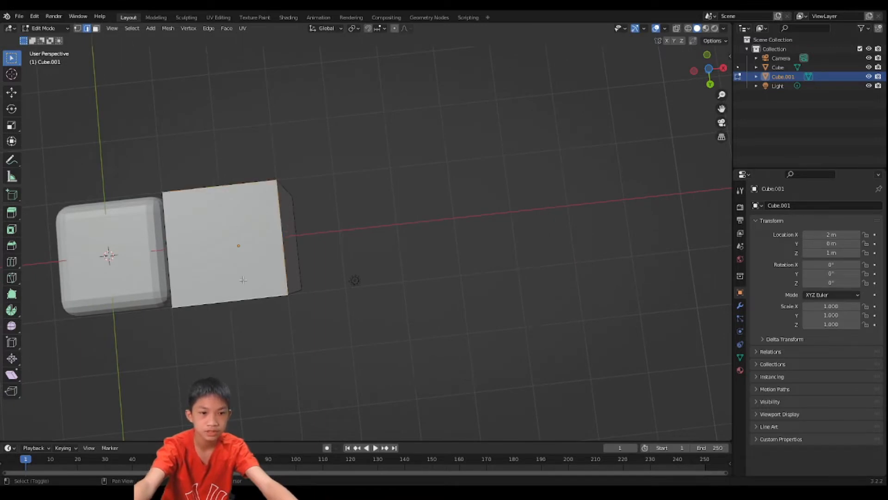
{"action": "middle_click_drag", "start_coordinate": [222, 212], "coordinate": [240, 224]}
{"action": "key", "text": "b"}
{"action": "key", "text": "Escape"}
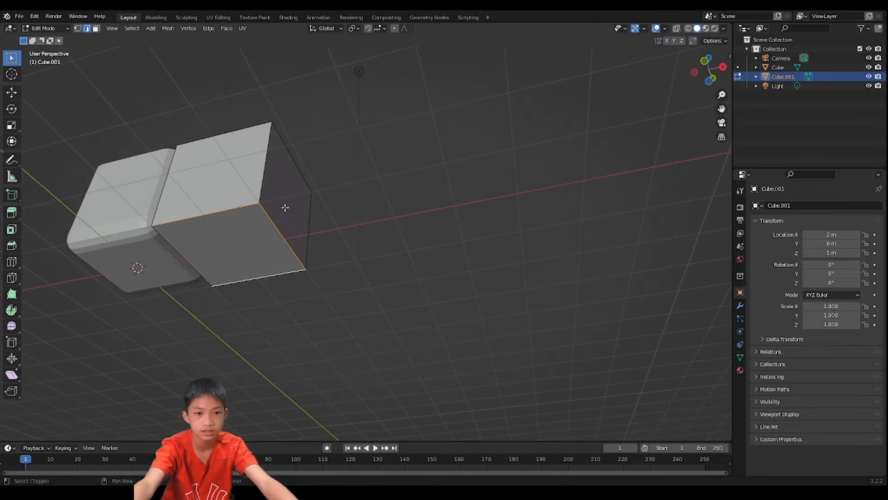
- Add the vertical edges of the second cube's outer side to the edge selection
{"action": "left_click", "coordinate": [261, 186], "text": "shift"}
{"action": "left_click", "coordinate": [308, 216], "text": "shift"}
{"action": "middle_click_drag", "start_coordinate": [308, 216], "coordinate": [273, 185]}
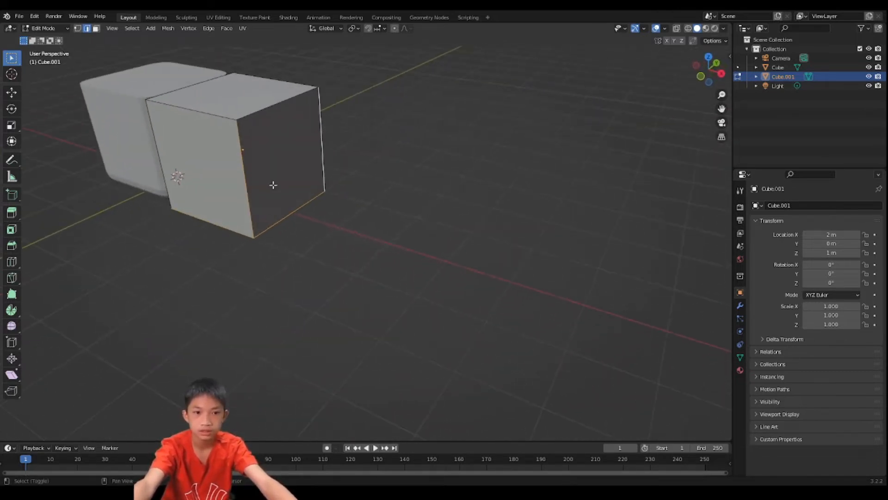
{"action": "middle_click_drag", "start_coordinate": [271, 117], "coordinate": [299, 120]}
{"action": "left_click", "coordinate": [323, 151], "text": "shift"}
{"action": "middle_click_drag", "start_coordinate": [323, 151], "coordinate": [254, 151]}
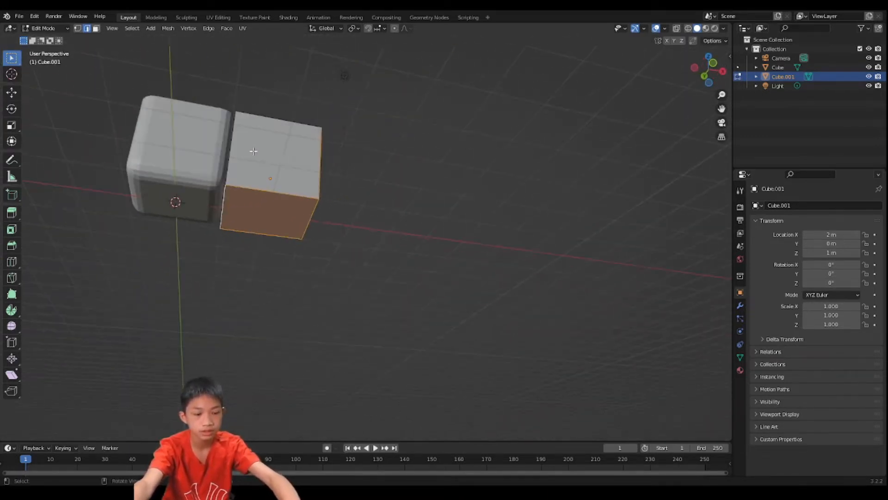
- Bevel the outer end face and bottom face of the second cube by 0.3 m and return to Object Mode
{"action": "middle_click_drag", "start_coordinate": [303, 166], "coordinate": [231, 174]}
{"action": "key", "text": "3"}
{"action": "left_click", "coordinate": [312, 206]}
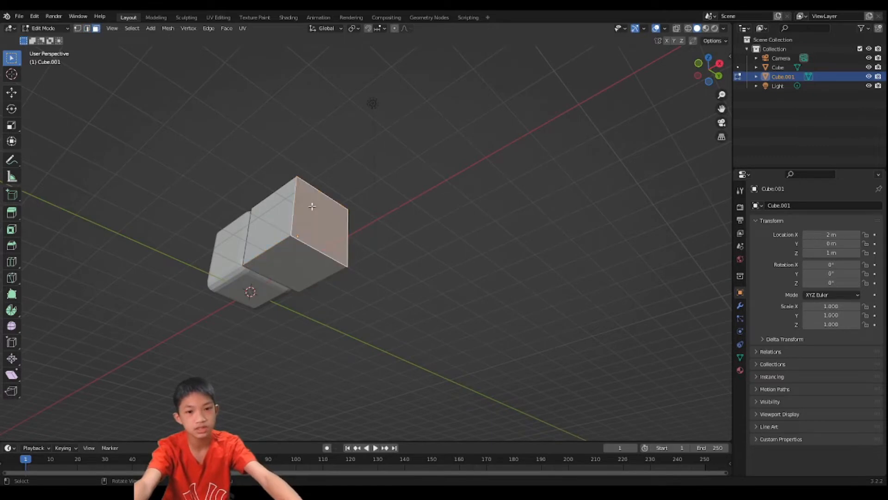
{"action": "left_click", "coordinate": [281, 272], "text": "shift"}
{"action": "middle_click_drag", "start_coordinate": [318, 205], "coordinate": [359, 180]}
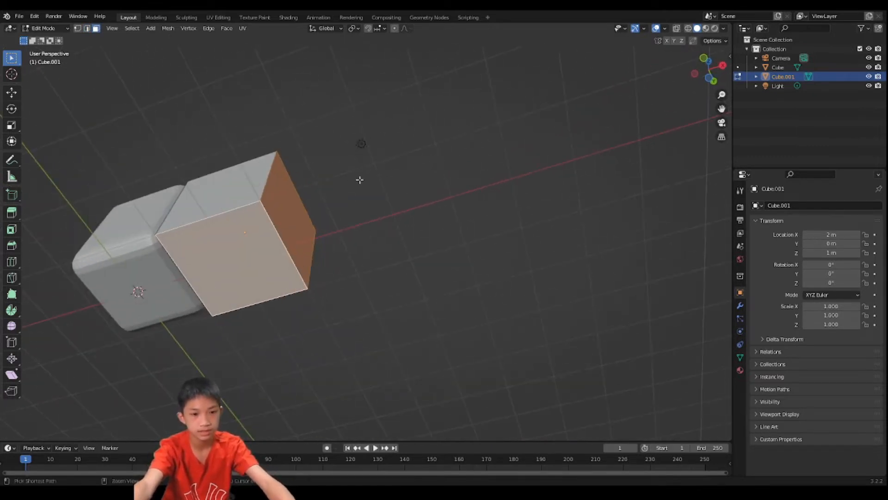
{"action": "key", "text": "ctrl+b"}
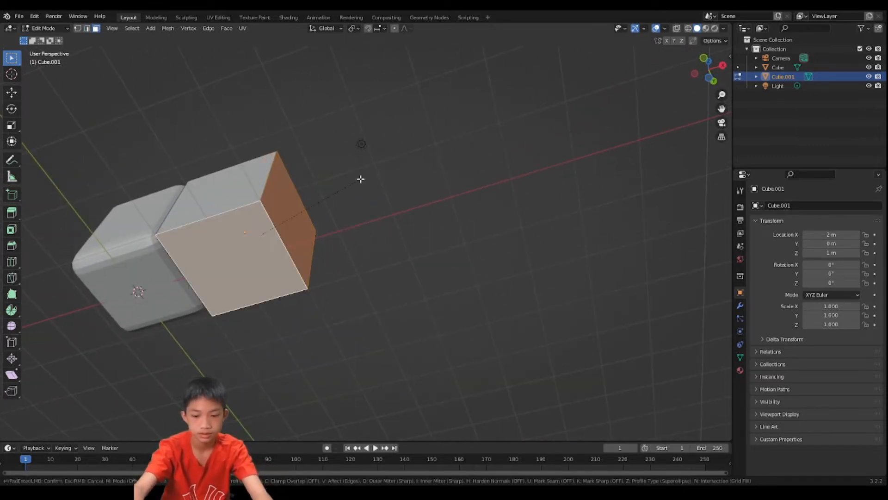
{"action": "type", "text": ".3"}
{"action": "key", "text": "Return"}
{"action": "middle_click_drag", "start_coordinate": [356, 182], "coordinate": [341, 277]}
{"action": "key", "text": "Tab"}
- Add a third mesh cube and move it up 1 m along the Z axis
{"action": "key", "text": "shift+a"}
{"action": "mouse_move", "coordinate": [339, 277]}
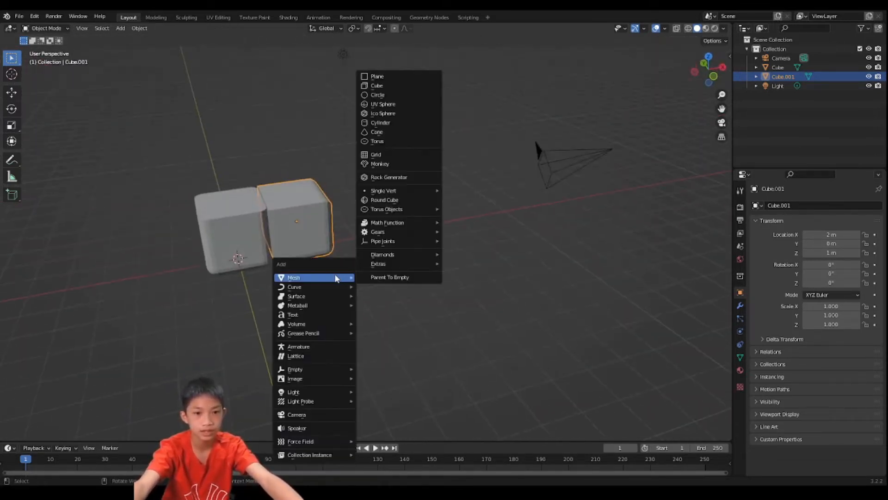
{"action": "left_click", "coordinate": [373, 86]}
{"action": "key", "text": "g"}
{"action": "key", "text": "z"}
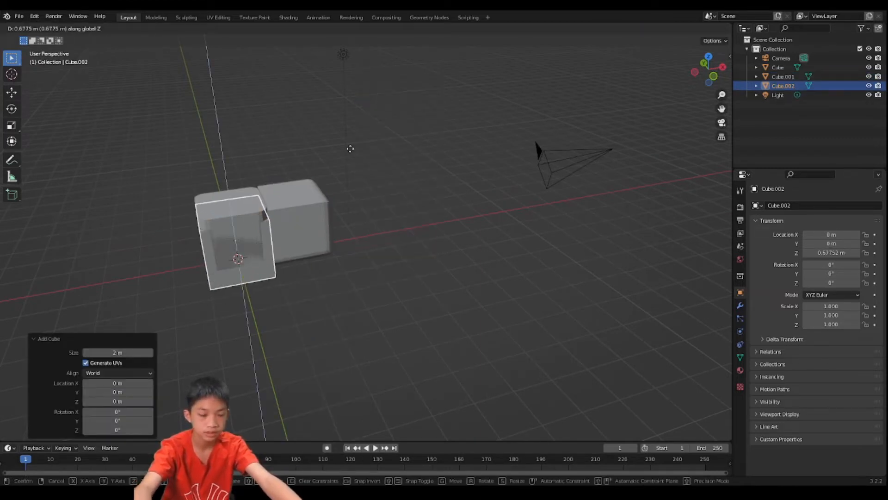
{"action": "type", "text": "1"}
{"action": "key", "text": "Return"}
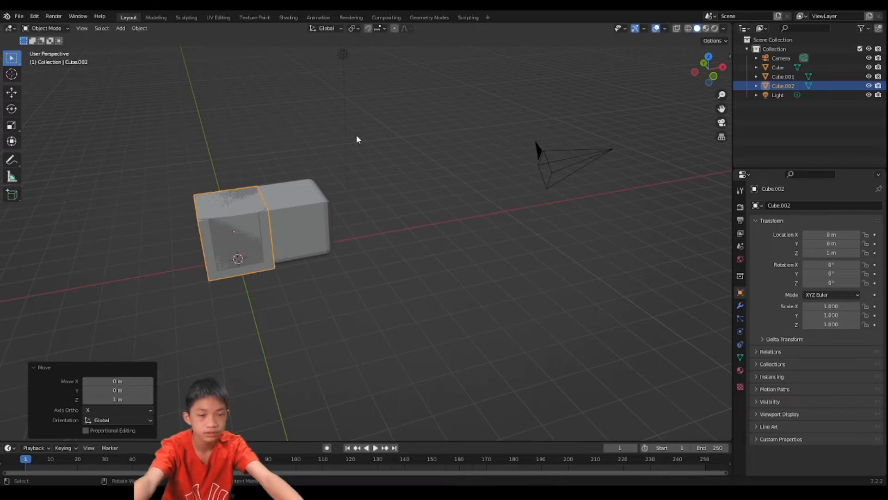
- Move the third cube -2 m along the Y axis
{"action": "middle_click_drag", "start_coordinate": [359, 138], "coordinate": [396, 143]}
{"action": "key", "text": "g"}
{"action": "key", "text": "x"}
{"action": "key", "text": "y"}
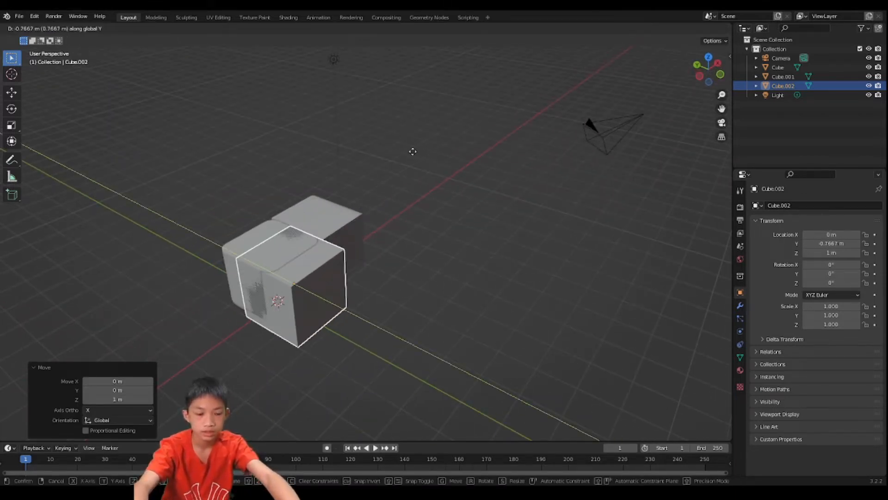
{"action": "type", "text": "-2"}
{"action": "key", "text": "Return"}
- Move the third cube 2 m along the X axis to sit against the second cube
{"action": "middle_click_drag", "start_coordinate": [365, 158], "coordinate": [312, 201]}
{"action": "middle_click_drag", "start_coordinate": [292, 185], "coordinate": [278, 234]}
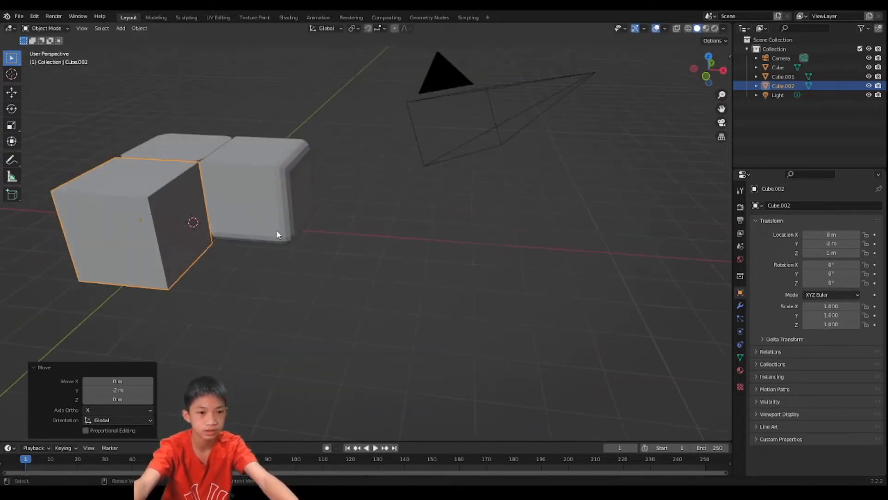
{"action": "key", "text": "g"}
{"action": "key", "text": "x"}
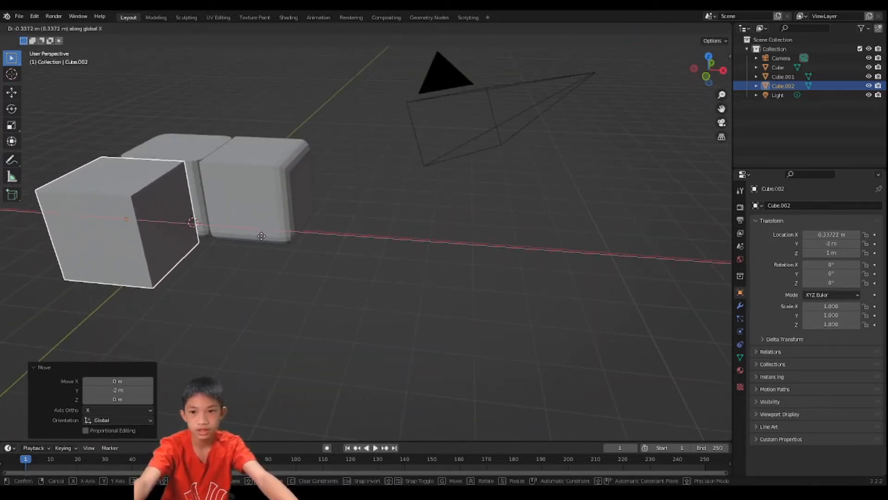
{"action": "type", "text": "2"}
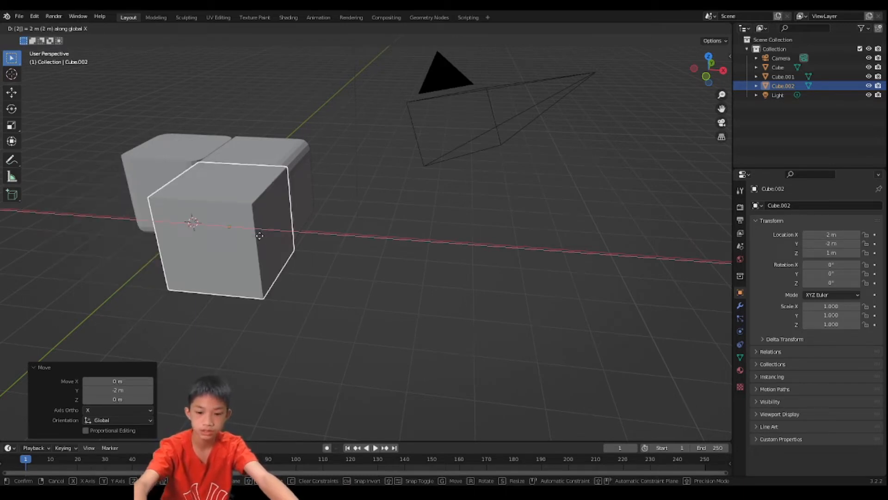
{"action": "key", "text": "Return"}
- Open the third cube in Edit Mode and select edges at its outer corner
{"action": "scroll", "coordinate": [293, 272], "scroll_direction": "up", "scroll_amount": 3}
{"action": "middle_click_drag", "start_coordinate": [263, 267], "coordinate": [280, 177]}
{"action": "scroll", "coordinate": [293, 272], "scroll_direction": "down", "scroll_amount": 3}
{"action": "key", "text": "Tab"}
{"action": "key", "text": "2"}
{"action": "left_click", "coordinate": [279, 180]}
{"action": "left_click", "coordinate": [288, 194], "text": "shift"}
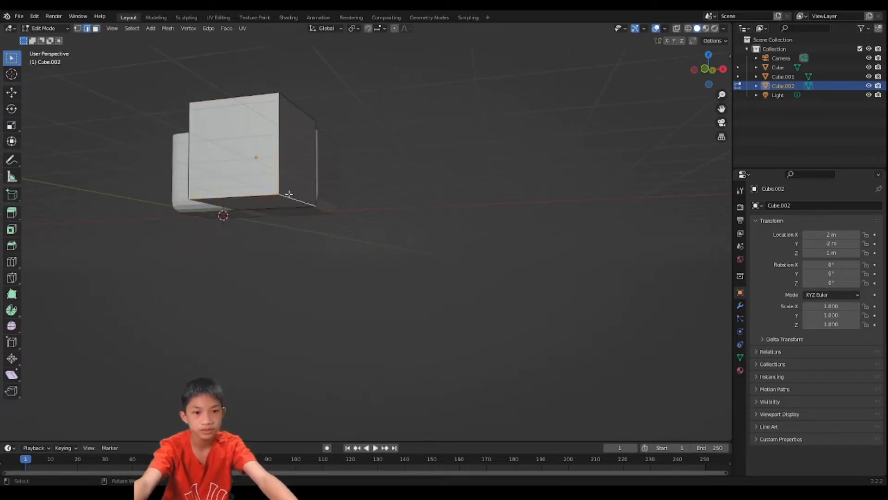
- Bevel the front, bottom and outer side faces of the third cube and return to Object Mode
{"action": "key", "text": "3"}
{"action": "left_click", "coordinate": [248, 159]}
{"action": "left_click", "coordinate": [266, 206], "text": "shift"}
{"action": "left_click", "coordinate": [291, 171], "text": "shift"}
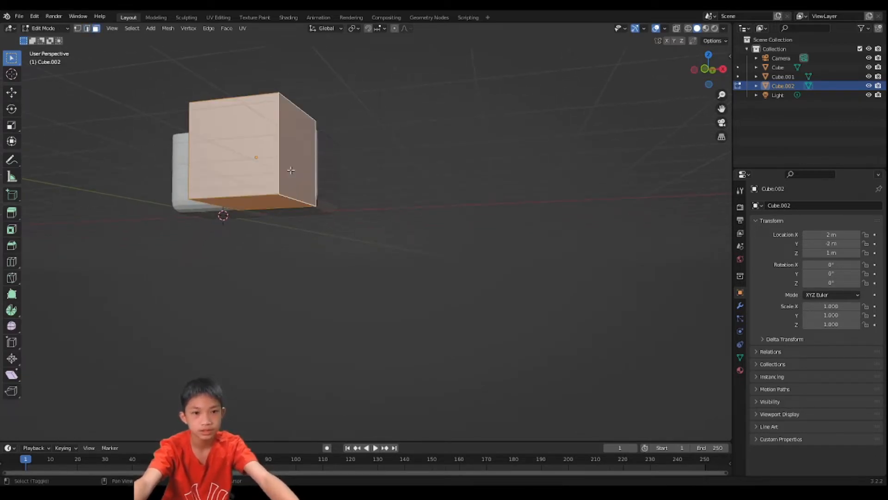
{"action": "middle_click_drag", "start_coordinate": [290, 171], "coordinate": [259, 180]}
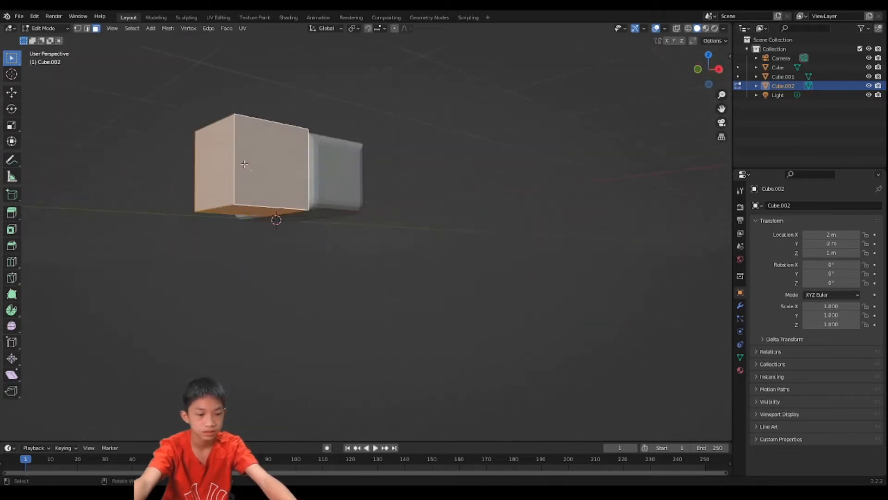
{"action": "key", "text": "ctrl+b"}
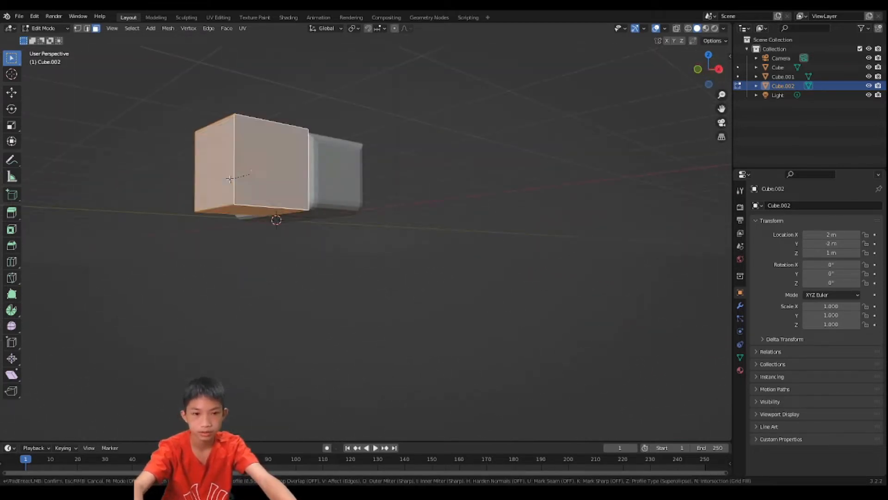
{"action": "left_click", "coordinate": [234, 182]}
{"action": "middle_click_drag", "start_coordinate": [234, 181], "coordinate": [307, 278]}
{"action": "key", "text": "Tab"}
- Duplicate the second cube and place the copy -2 m along the Y axis
{"action": "left_click", "coordinate": [308, 242]}
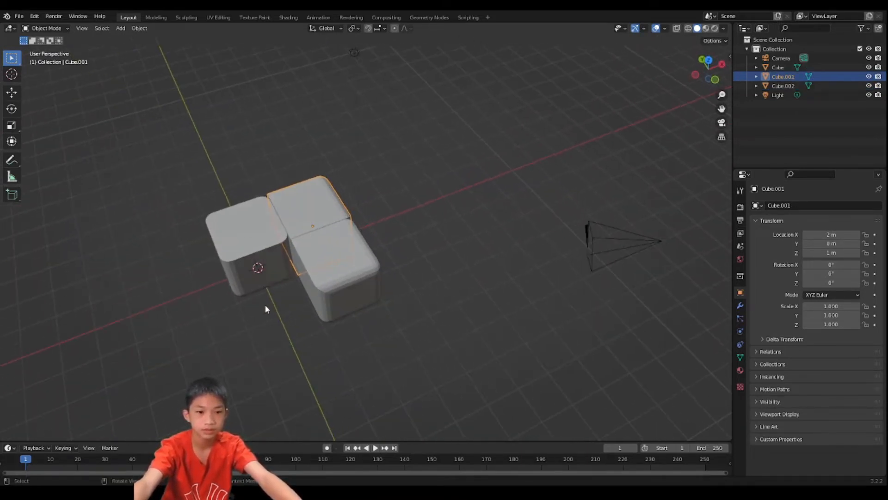
{"action": "mouse_move", "coordinate": [307, 237]}
{"action": "middle_mouse_down"}
{"action": "mouse_move", "coordinate": [296, 205]}
{"action": "mouse_move", "coordinate": [214, 196]}
{"action": "mouse_move", "coordinate": [293, 255]}
{"action": "mouse_move", "coordinate": [304, 238]}
{"action": "mouse_move", "coordinate": [242, 236]}
{"action": "mouse_move", "coordinate": [317, 239]}
{"action": "middle_mouse_up"}
{"action": "key", "text": "shift+d"}
{"action": "key", "text": "x"}
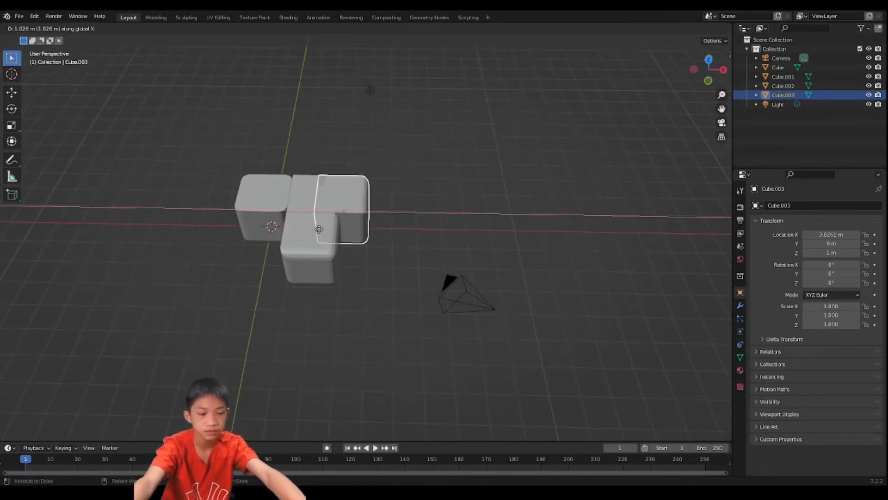
{"action": "key", "text": "y"}
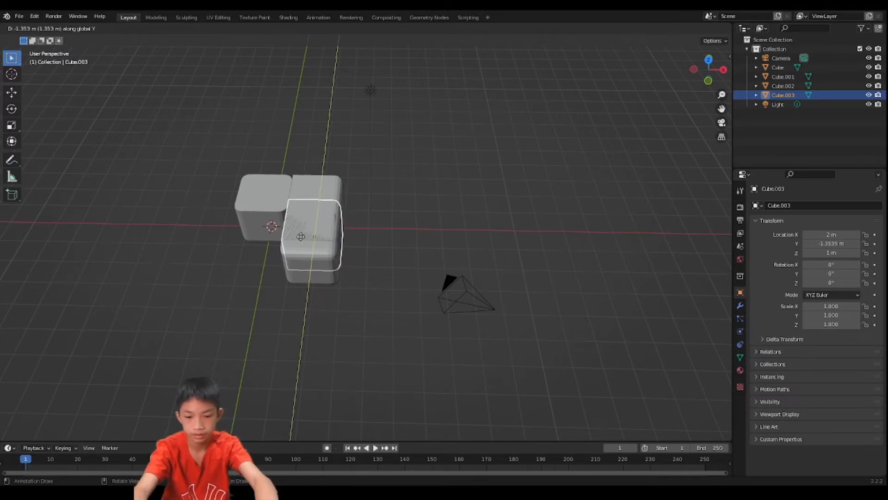
{"action": "left_click", "coordinate": [301, 238], "text": "ctrl"}
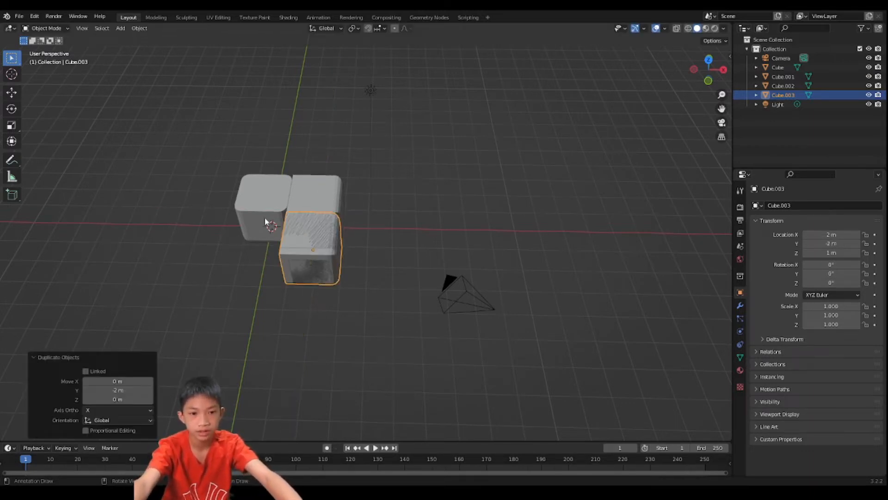
{"action": "middle_click_drag", "start_coordinate": [323, 216], "coordinate": [468, 226]}
{"action": "scroll", "coordinate": [341, 222], "scroll_direction": "up", "scroll_amount": 2}
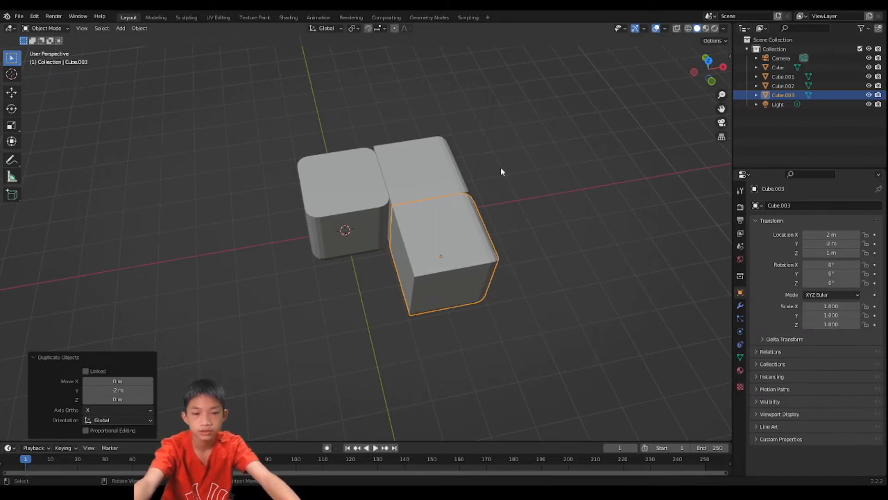
{"action": "key", "text": "g"}
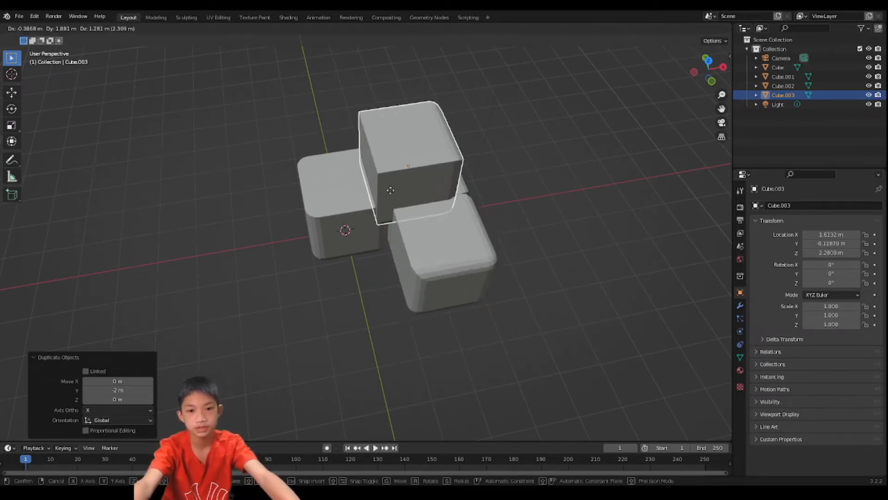
{"action": "right_click", "coordinate": [362, 315]}
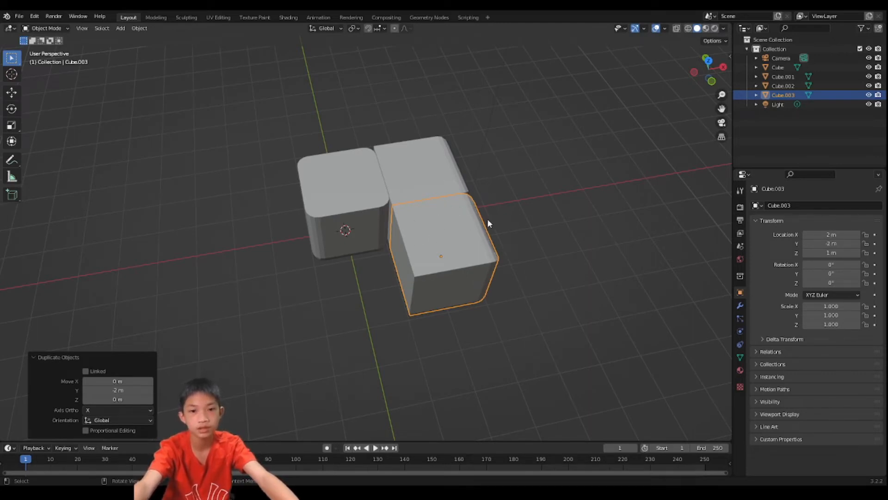
{"action": "key", "text": "g"}
{"action": "right_click", "coordinate": [468, 242]}
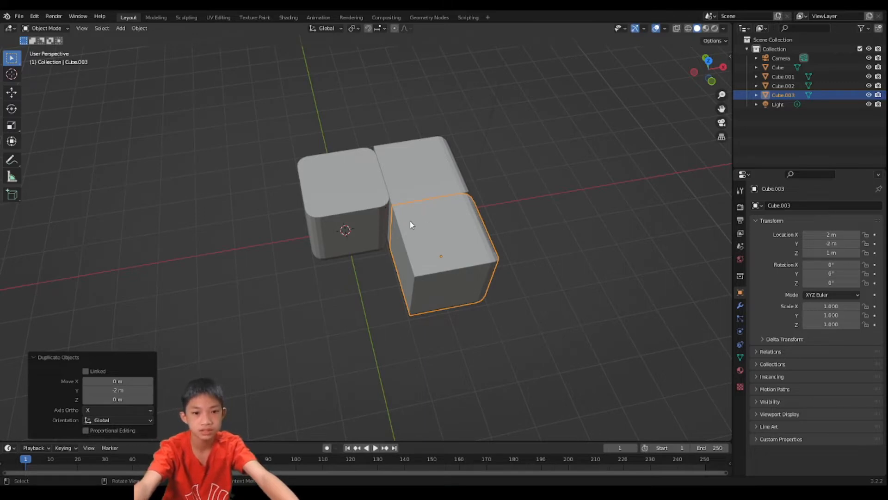
- Move the duplicated cube -2 m along the X axis and rotate it -90° about the Z axis
{"action": "key", "text": "g"}
{"action": "key", "text": "x"}
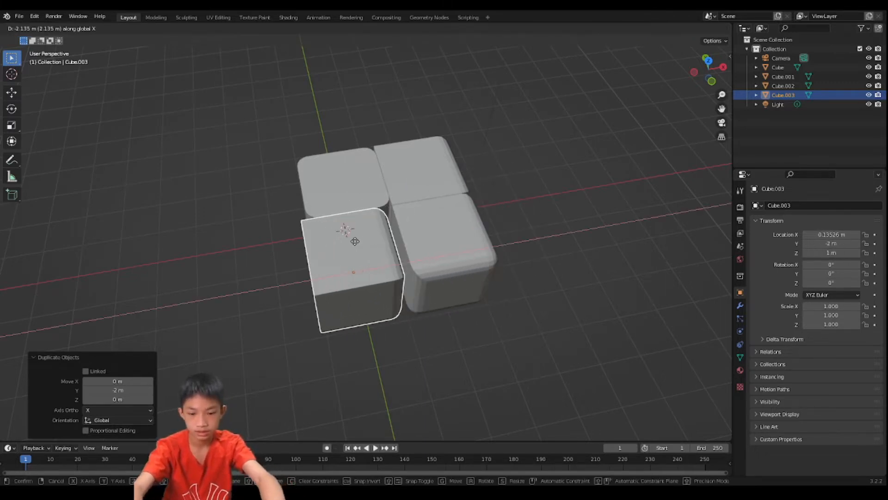
{"action": "type", "text": "-2"}
{"action": "key", "text": "Return"}
{"action": "type", "text": "rz"}
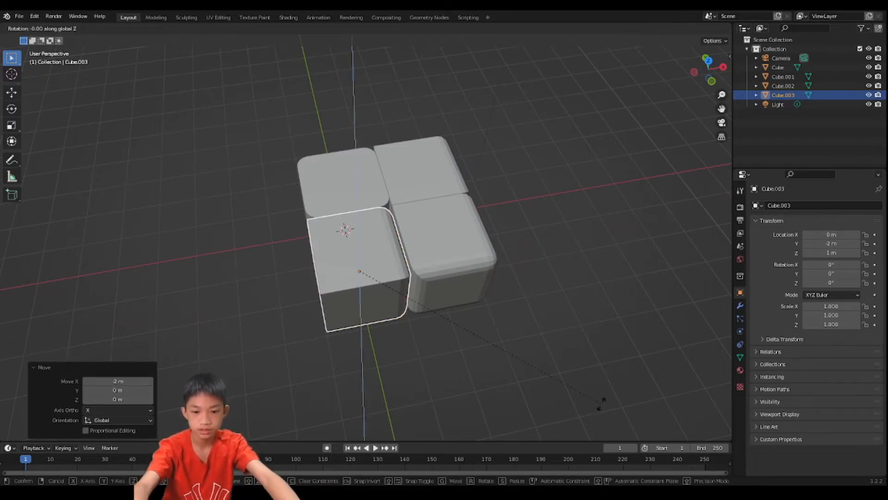
{"action": "type", "text": "-90"}
{"action": "key", "text": "Return"}
{"action": "middle_click_drag", "start_coordinate": [595, 412], "coordinate": [444, 304]}
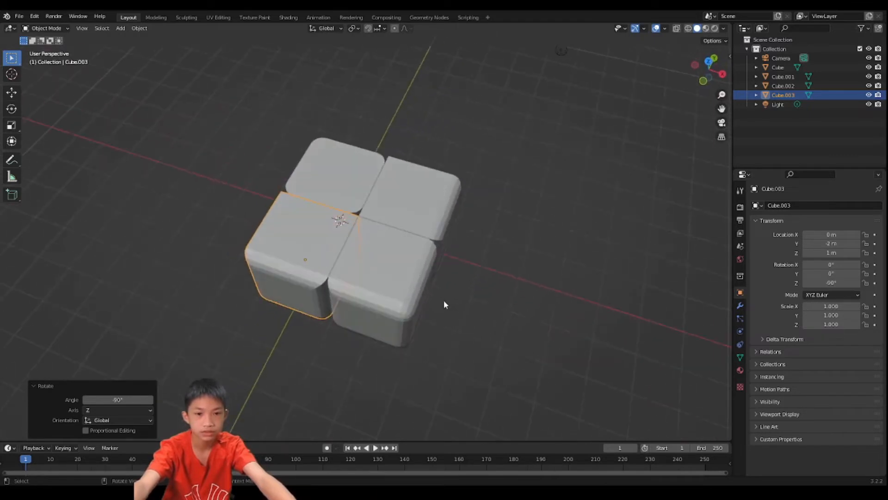
- Duplicate the bevelled corner cube -4 m along the X axis and rotate the copy -90° about the Z axis
{"action": "middle_click_drag", "start_coordinate": [323, 259], "coordinate": [410, 249]}
{"action": "left_click", "coordinate": [404, 248]}
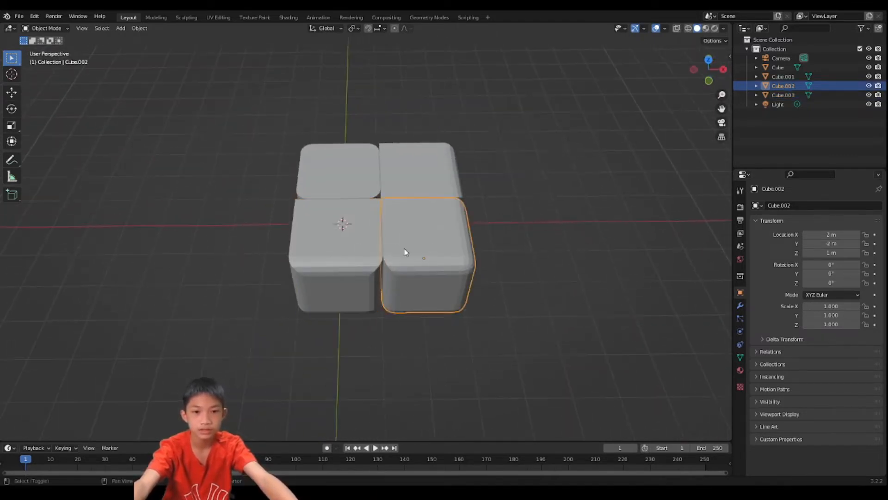
{"action": "key", "text": "shift+d"}
{"action": "key", "text": "x"}
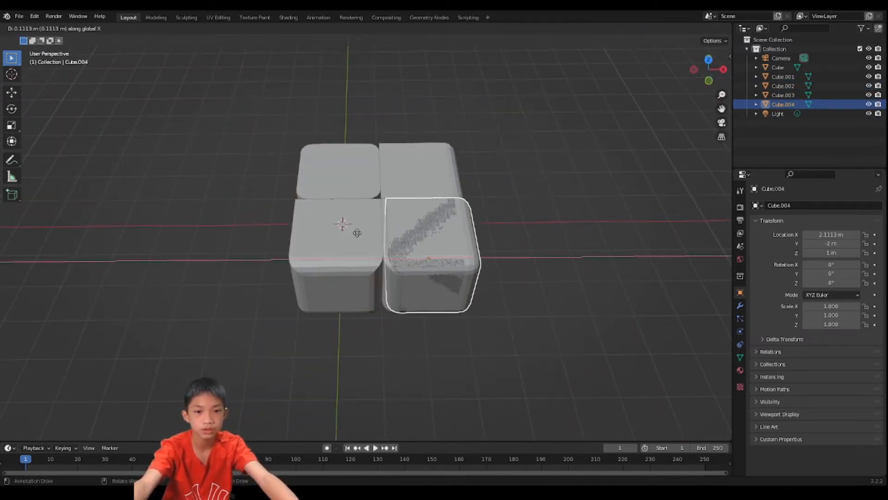
{"action": "left_click", "coordinate": [182, 204]}
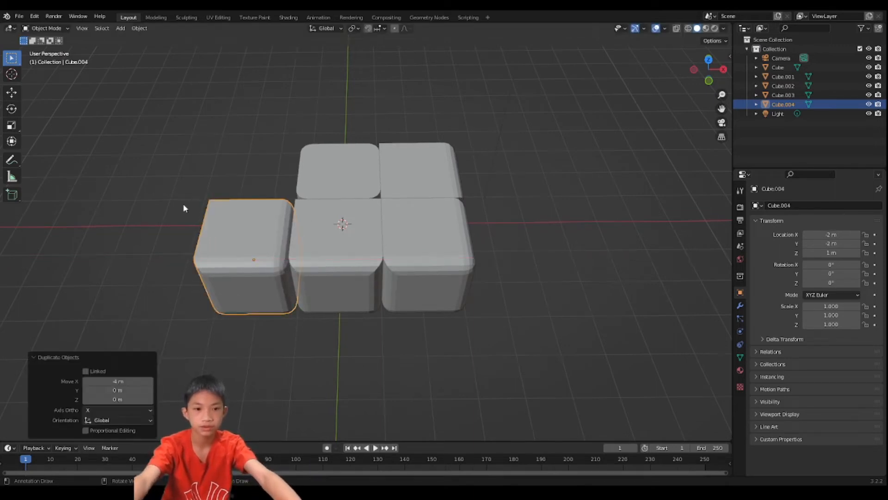
{"action": "key", "text": "r"}
{"action": "type", "text": "z"}
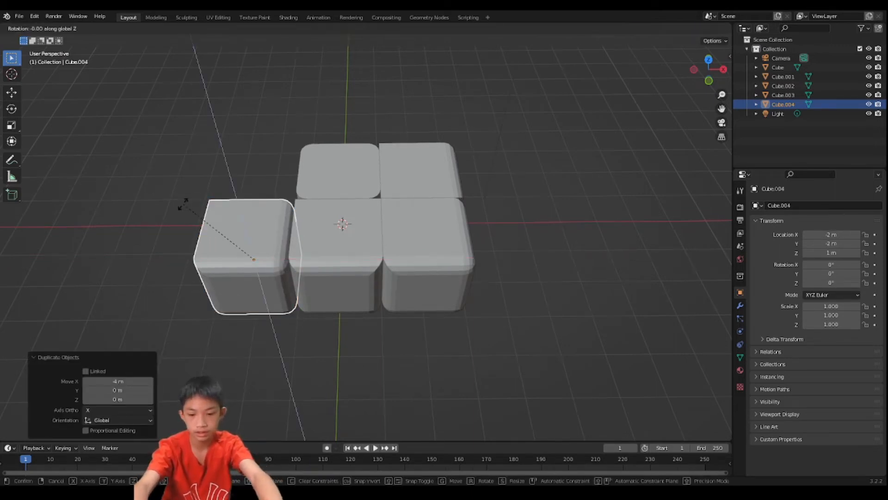
{"action": "type", "text": "-90"}
{"action": "key", "text": "Return"}
- Duplicate the second cube and place the copy -4 m along the X axis, on the opposite side of the first cube
{"action": "middle_click_drag", "start_coordinate": [188, 203], "coordinate": [343, 151]}
{"action": "left_click", "coordinate": [359, 147]}
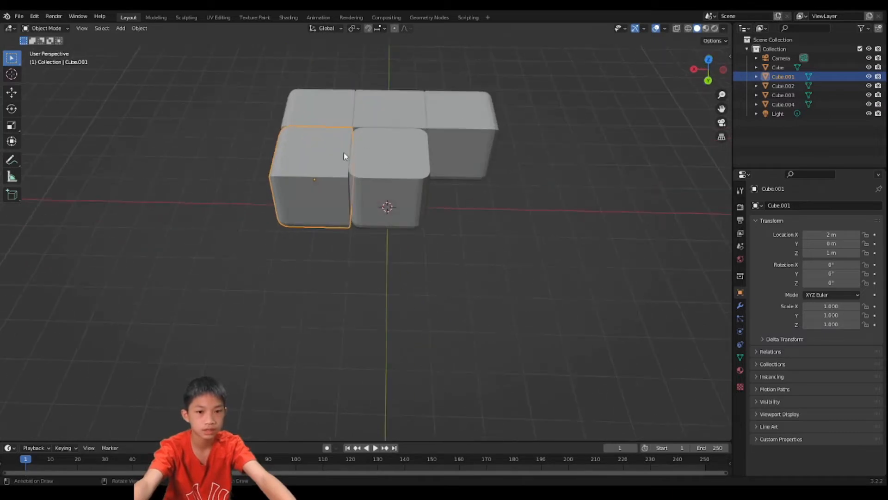
{"action": "key", "text": "shift+d"}
{"action": "key", "text": "x"}
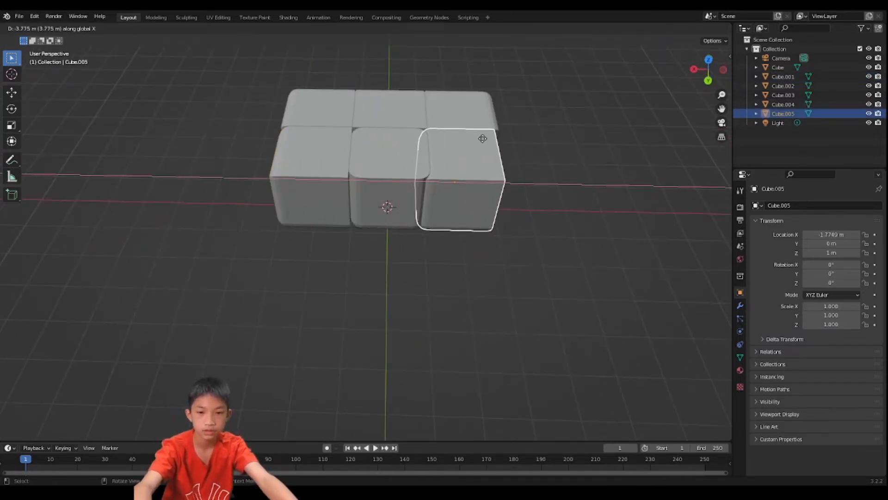
{"action": "key", "text": "Escape"}
{"action": "key", "text": "g"}
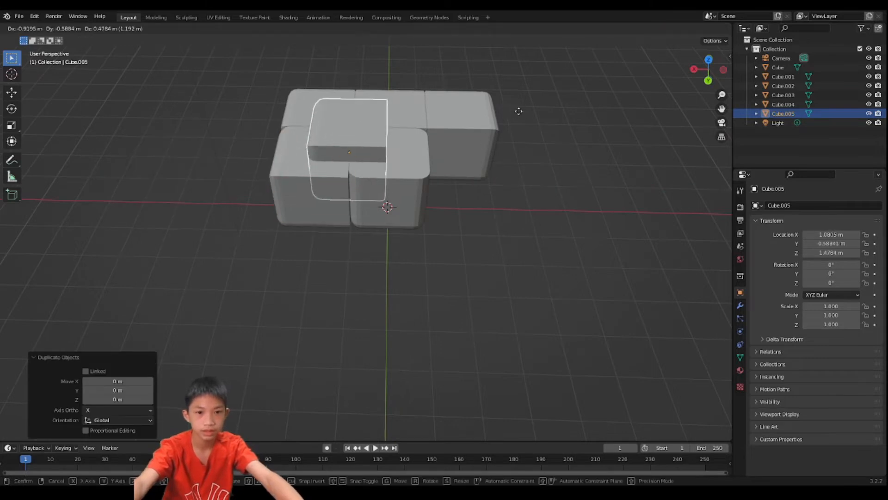
{"action": "key", "text": "Escape"}
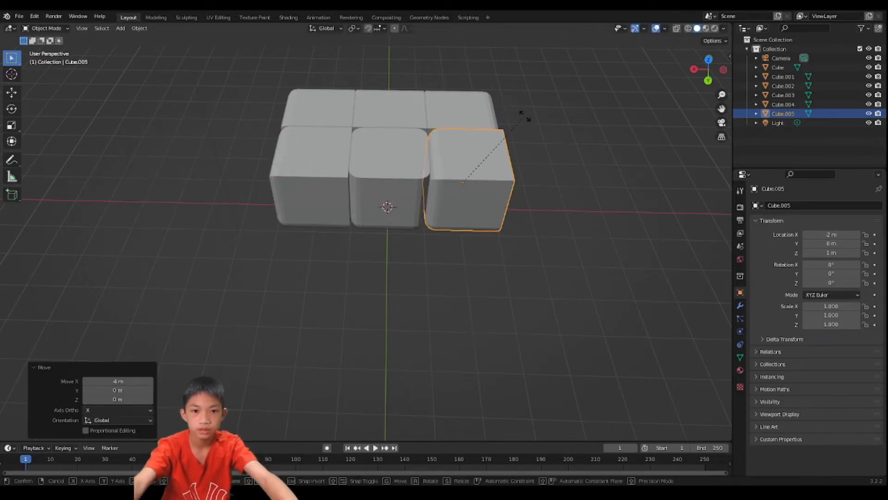
- Rotate the newly duplicated cube 180° about the Z axis and deselect it
{"action": "type", "text": "r180"}
{"action": "key", "text": "Return"}
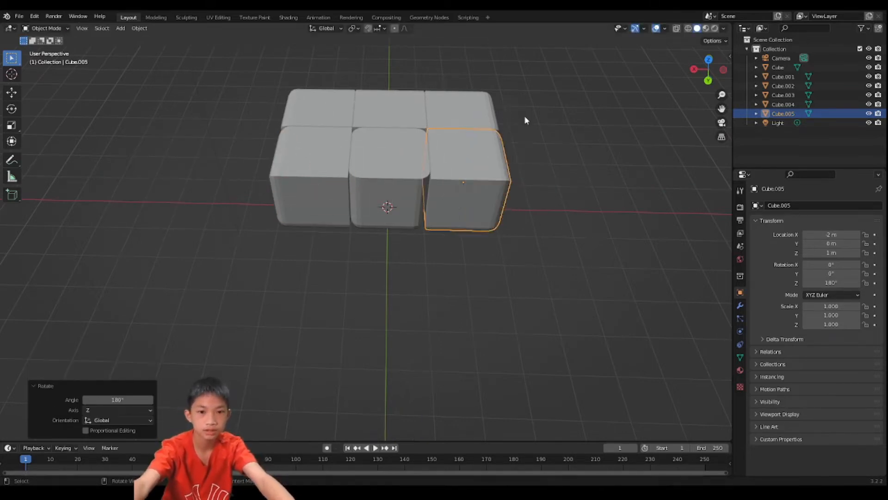
{"action": "left_click", "coordinate": [565, 157]}
{"action": "middle_click_drag", "start_coordinate": [565, 157], "coordinate": [377, 125]}
- Duplicate the outer row of three cubes and place the copy 4 m along the Y axis, on the opposite side
{"action": "left_click", "coordinate": [458, 222]}
{"action": "left_click", "coordinate": [470, 182], "text": "shift"}
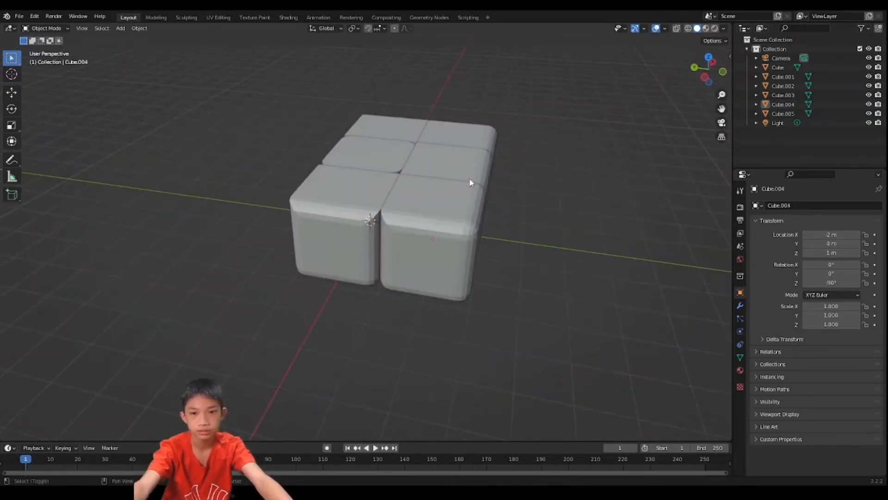
{"action": "left_click", "coordinate": [455, 167], "text": "shift"}
{"action": "left_click", "coordinate": [443, 191], "text": "shift"}
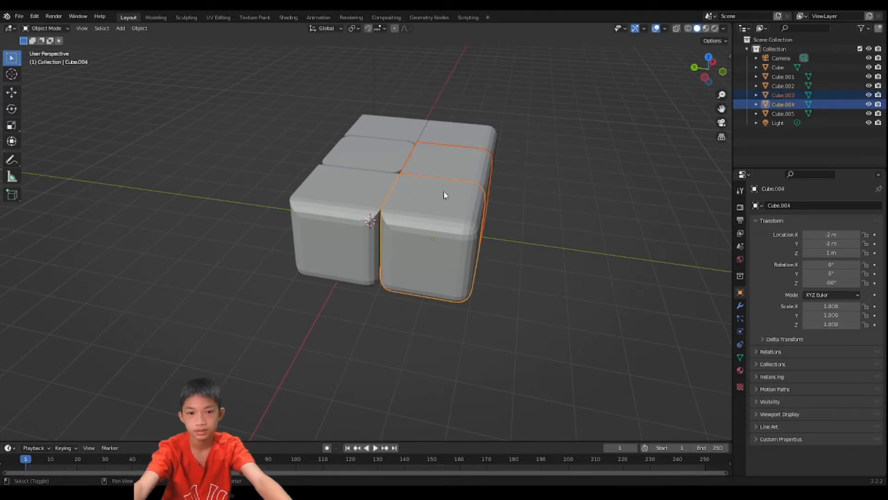
{"action": "left_click", "coordinate": [455, 141], "text": "shift"}
{"action": "middle_click_drag", "start_coordinate": [455, 144], "coordinate": [470, 207]}
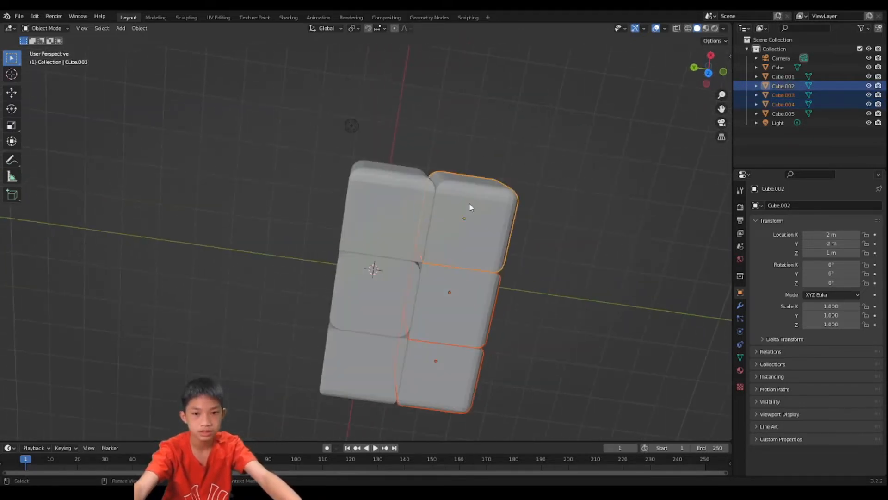
{"action": "middle_click_drag", "start_coordinate": [454, 324], "coordinate": [469, 165]}
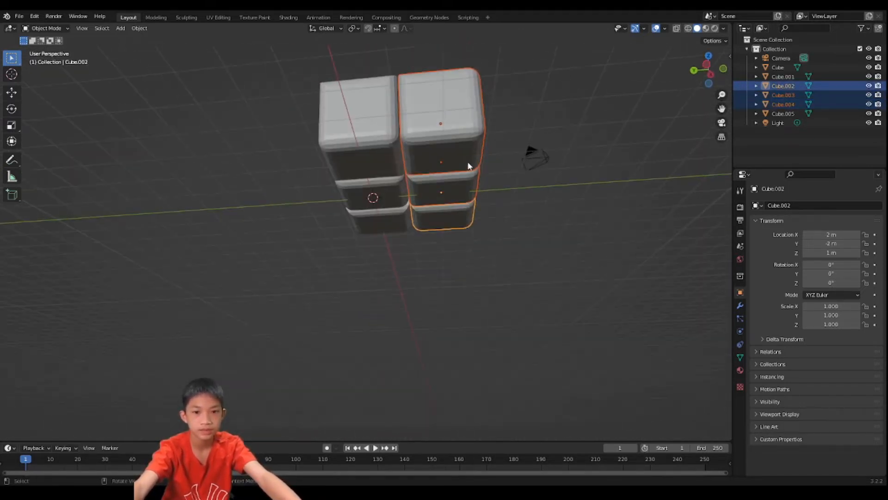
{"action": "middle_click_drag", "start_coordinate": [440, 247], "coordinate": [398, 328]}
{"action": "key", "text": "shift+d"}
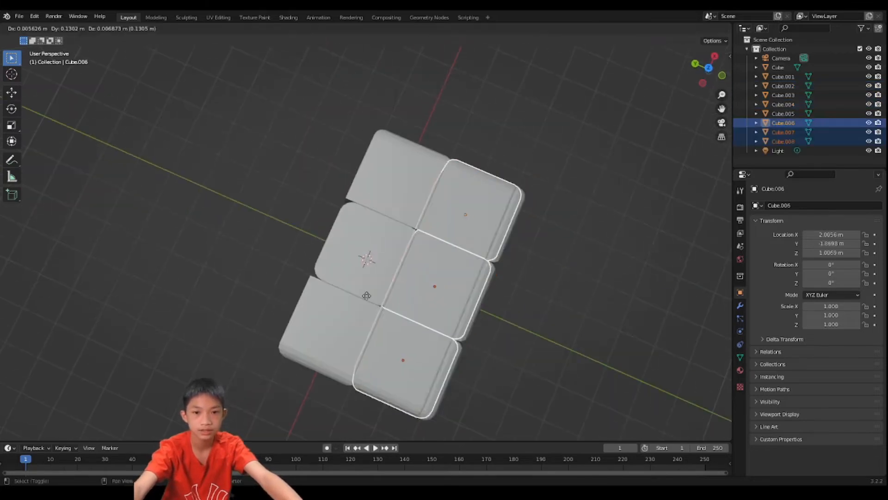
{"action": "key", "text": "x"}
{"action": "type", "text": "y"}
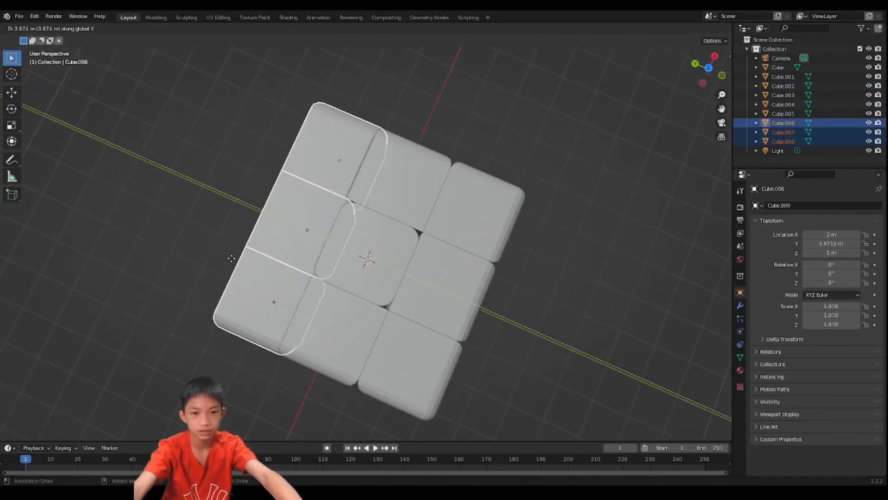
{"action": "type", "text": "4"}
{"action": "key", "text": "Return"}
- Rotate the duplicated row of three cubes 180° about the Z axis and deselect it
{"action": "type", "text": "r"}
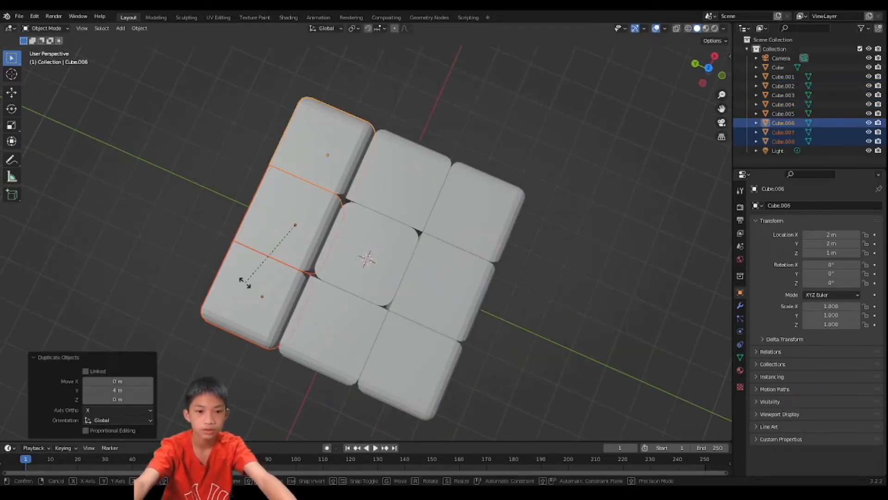
{"action": "type", "text": "z180"}
{"action": "key", "text": "Return"}
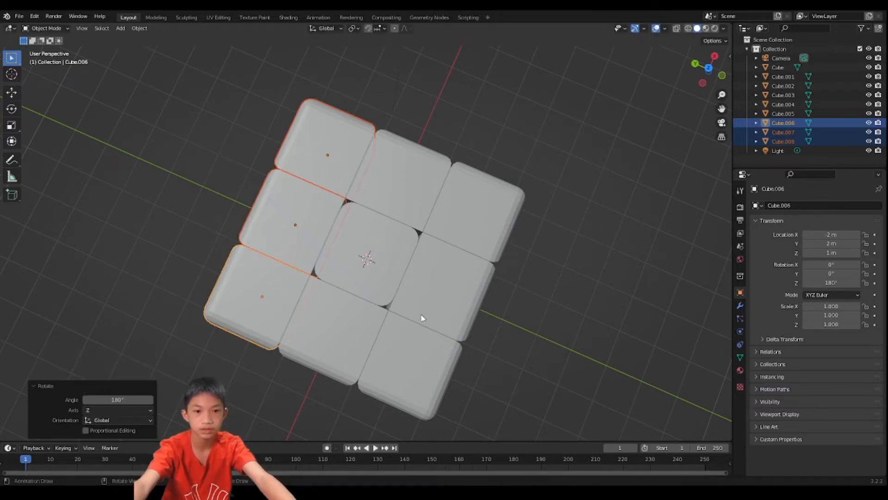
{"action": "middle_click_drag", "start_coordinate": [422, 317], "coordinate": [507, 141]}
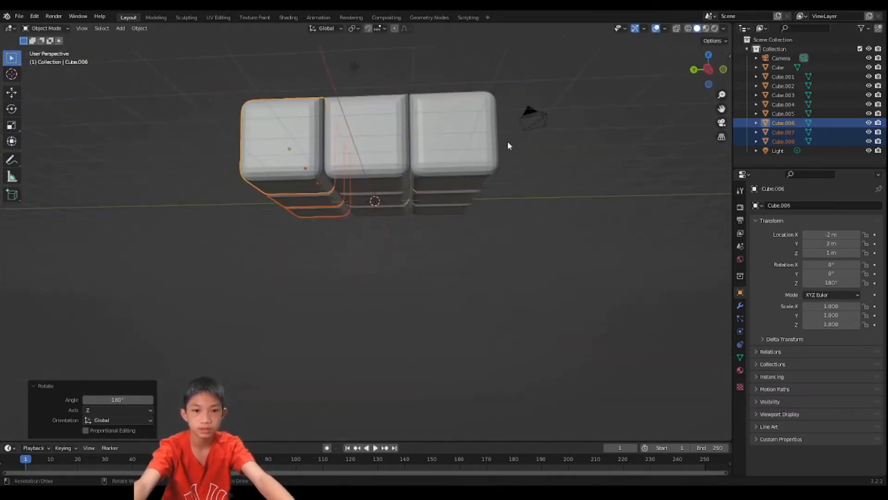
{"action": "left_click", "coordinate": [559, 202]}
{"action": "middle_click_drag", "start_coordinate": [558, 201], "coordinate": [545, 260]}
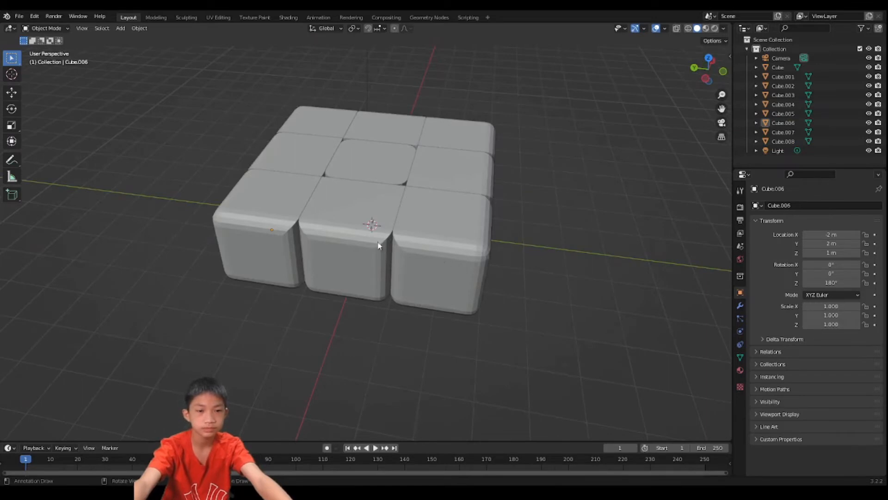
- Select all nine cubes of the layer, leave the light out of the selection, and make the centre cube active
{"action": "left_click_drag", "start_coordinate": [239, 98], "coordinate": [454, 244]}
{"action": "scroll", "coordinate": [412, 195], "scroll_direction": "down", "scroll_amount": 3}
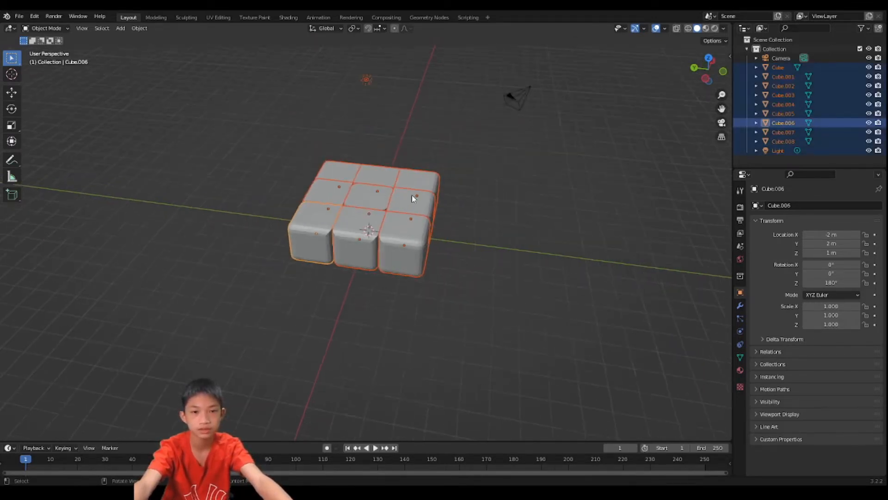
{"action": "scroll", "coordinate": [412, 195], "scroll_direction": "down", "scroll_amount": 3}
{"action": "middle_click_drag", "start_coordinate": [411, 195], "coordinate": [434, 189]}
{"action": "scroll", "coordinate": [370, 104], "scroll_direction": "up", "scroll_amount": 3}
{"action": "left_click", "coordinate": [335, 91], "text": "shift"}
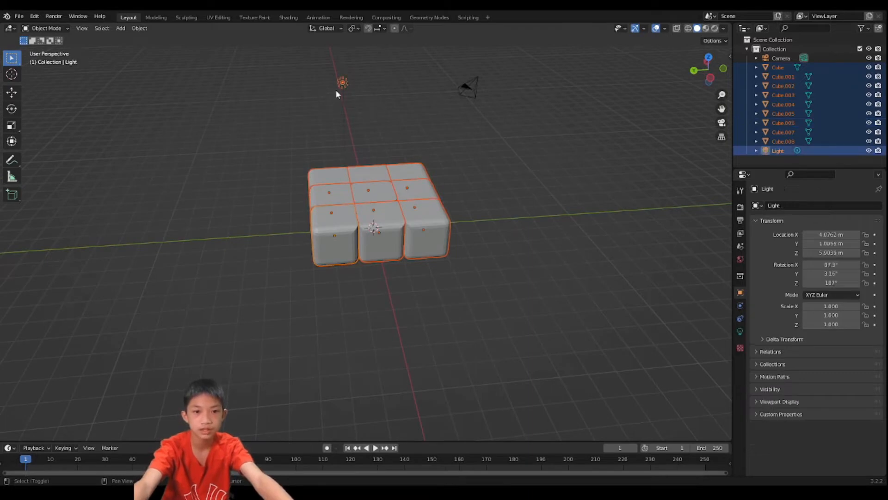
{"action": "left_click", "coordinate": [346, 81], "text": "shift"}
{"action": "middle_click_drag", "start_coordinate": [347, 122], "coordinate": [394, 185]}
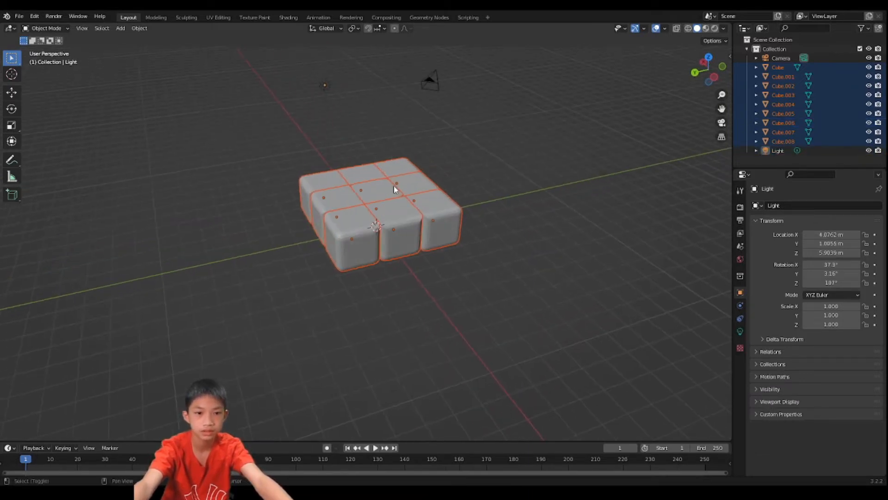
{"action": "left_click", "coordinate": [388, 190], "text": "shift"}
{"action": "middle_click_drag", "start_coordinate": [329, 135], "coordinate": [415, 119]}
{"action": "scroll", "coordinate": [415, 119], "scroll_direction": "down", "scroll_amount": 6}
{"action": "scroll", "coordinate": [442, 273], "scroll_direction": "up", "scroll_amount": 2}
{"action": "scroll", "coordinate": [442, 272], "scroll_direction": "up", "scroll_amount": 2}
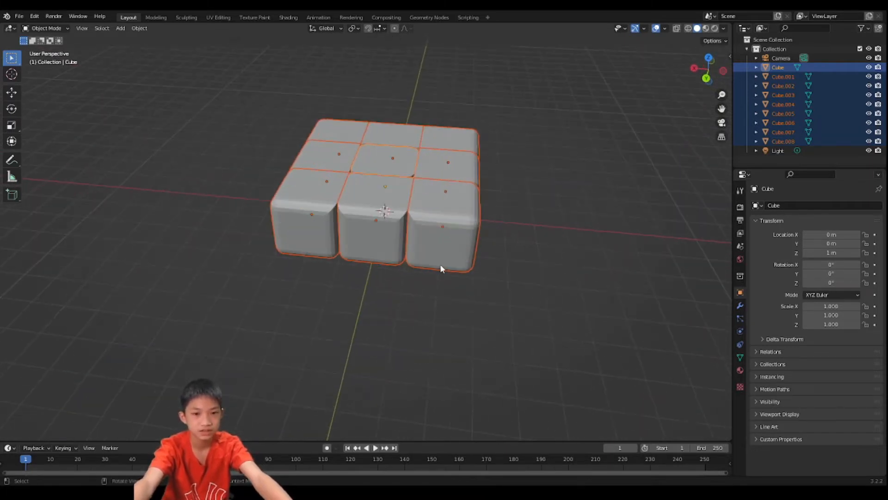
- Duplicate the nine-cube layer and place the copy 4 m up along the Z axis
{"action": "middle_click_drag", "start_coordinate": [440, 264], "coordinate": [425, 296]}
{"action": "key", "text": "shift+d"}
{"action": "key", "text": "z"}
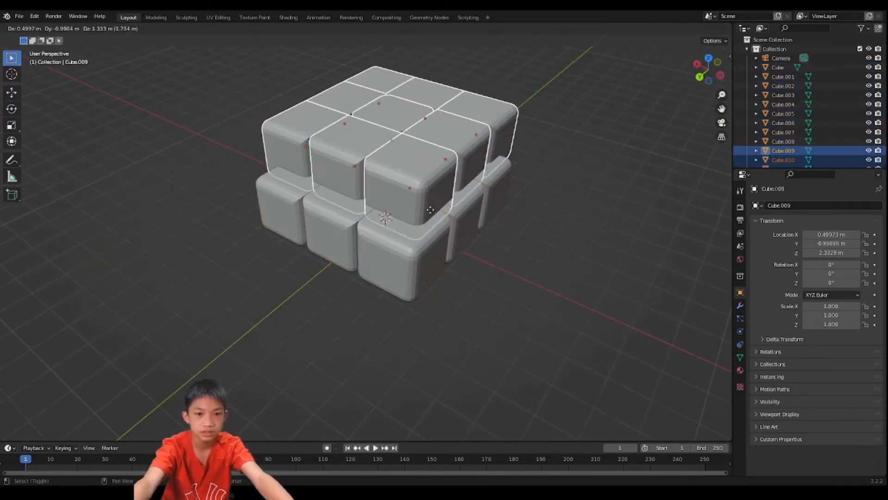
{"action": "type", "text": "4"}
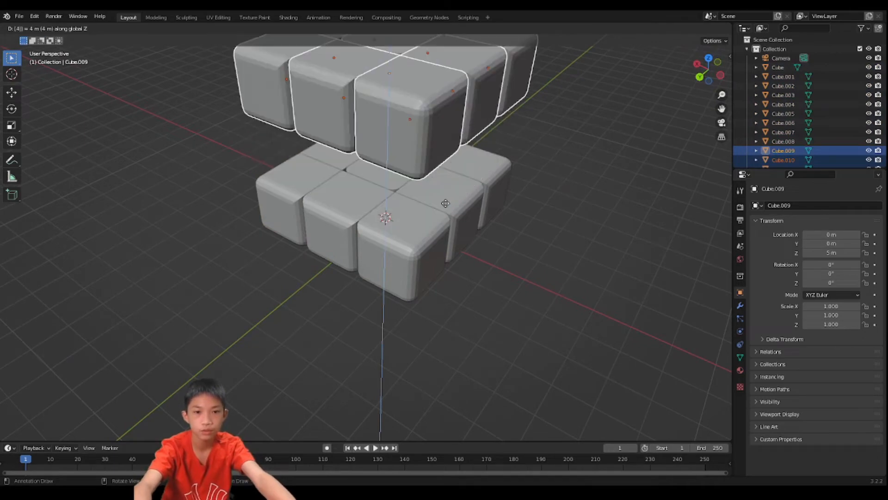
{"action": "key", "text": "Return"}
{"action": "scroll", "coordinate": [466, 197], "scroll_direction": "down", "scroll_amount": 2}
- Rotate the duplicated upper layer's cubes 180° about the Y axis and deselect them
{"action": "key", "text": "r"}
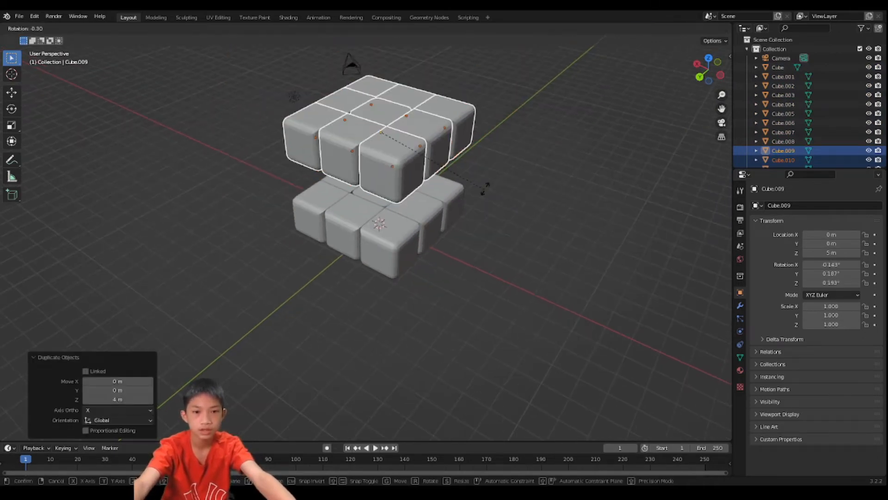
{"action": "key", "text": "y"}
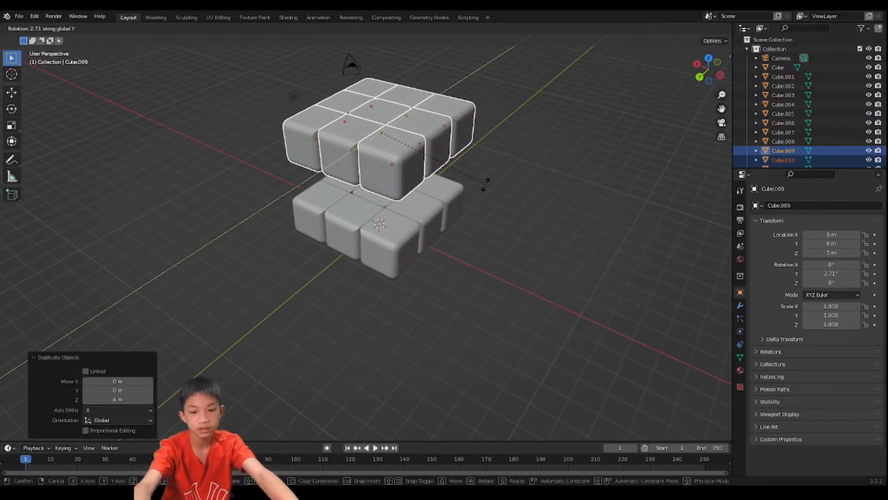
{"action": "type", "text": "180"}
{"action": "key", "text": "Return"}
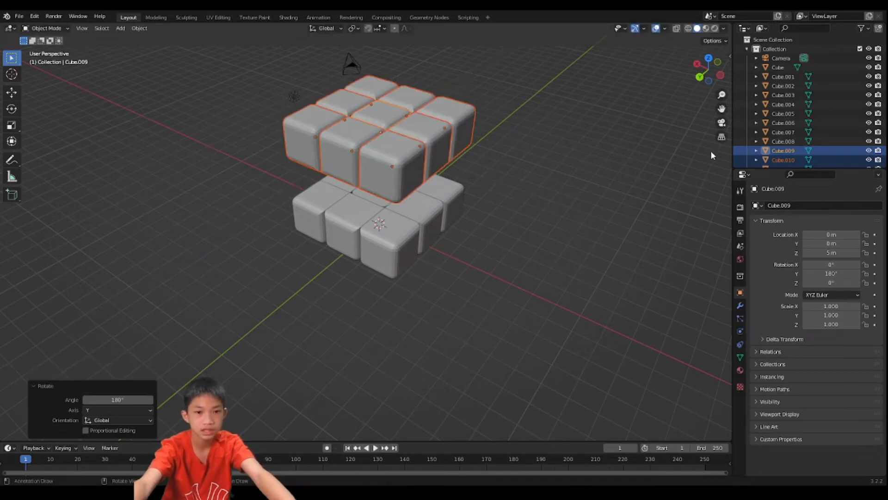
{"action": "middle_click_drag", "start_coordinate": [710, 151], "coordinate": [589, 107]}
{"action": "key", "text": "Tab"}
{"action": "scroll", "coordinate": [504, 119], "scroll_direction": "down", "scroll_amount": 2}
{"action": "key", "text": "Tab"}
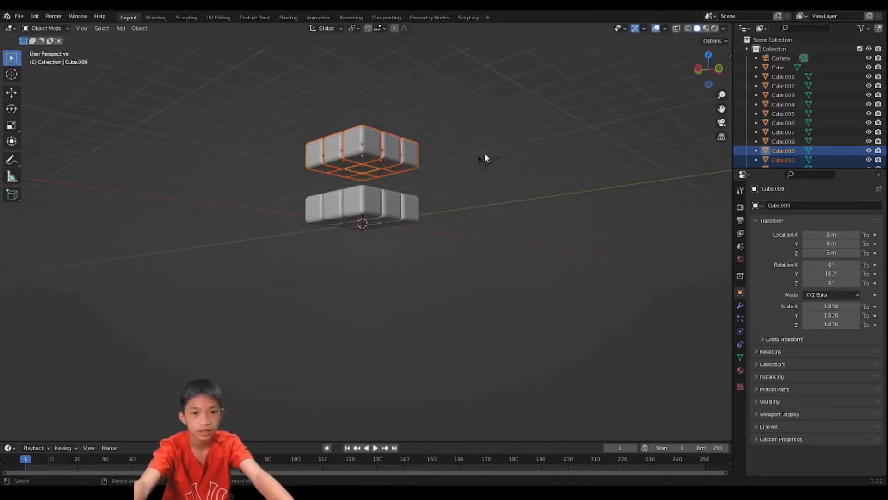
{"action": "left_click", "coordinate": [436, 219]}
{"action": "middle_click_drag", "start_coordinate": [331, 189], "coordinate": [448, 235]}
{"action": "scroll", "coordinate": [404, 226], "scroll_direction": "up", "scroll_amount": 3}
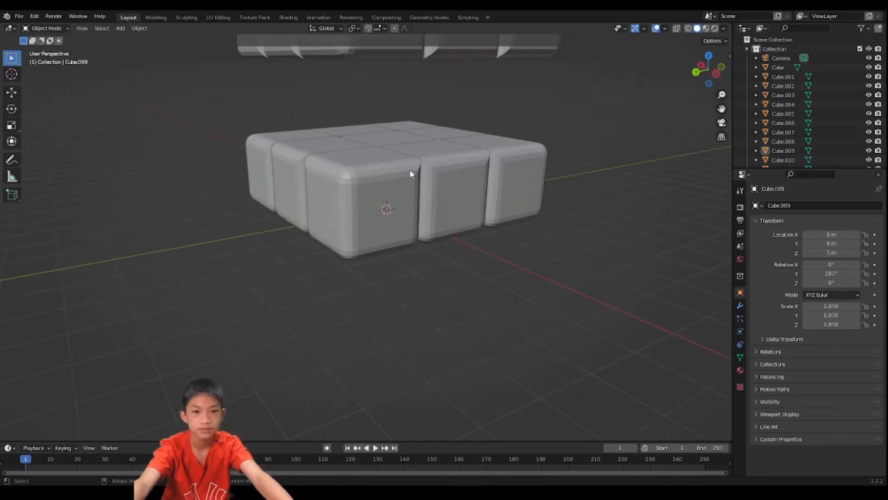
{"action": "scroll", "coordinate": [344, 224], "scroll_direction": "down", "scroll_amount": 3}
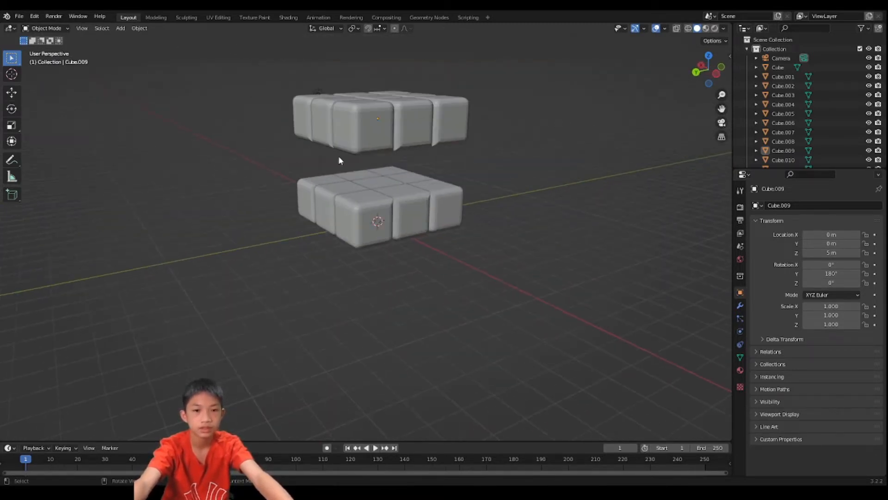
- Duplicate the bottom layer's middle edge cube on the positive Y side and move the copy 2 m up along the Z axis
{"action": "left_click", "coordinate": [336, 193]}
{"action": "middle_click_drag", "start_coordinate": [336, 193], "coordinate": [392, 185]}
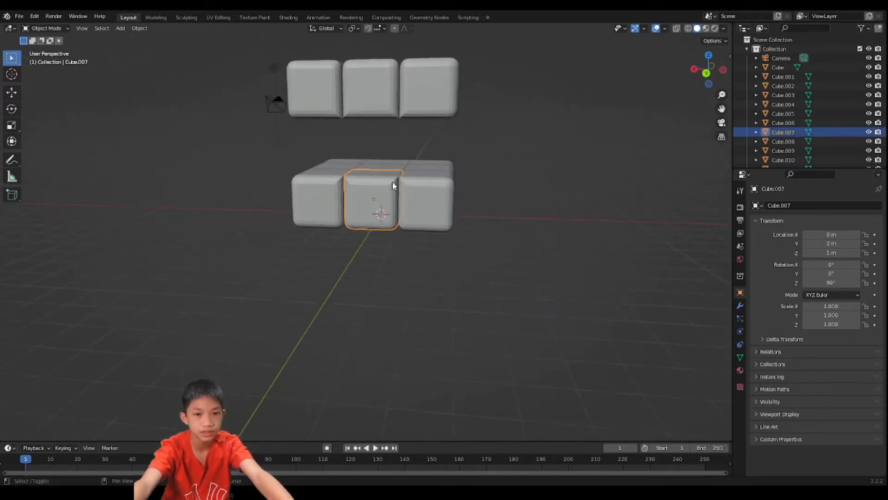
{"action": "key", "text": "shift+d"}
{"action": "key", "text": "z"}
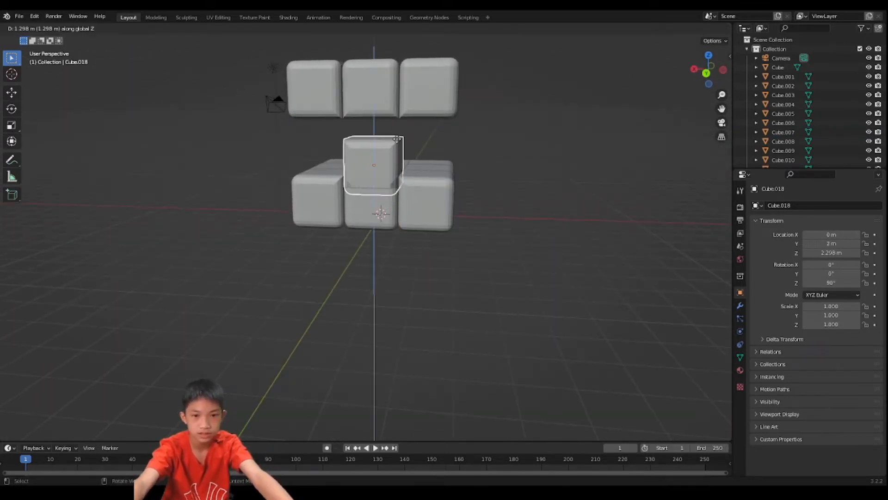
{"action": "type", "text": "12"}
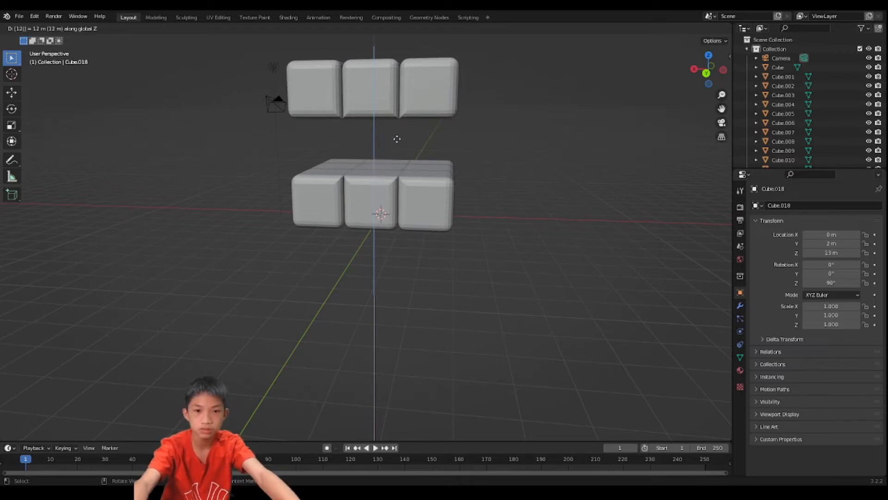
{"action": "key", "text": "Escape"}
{"action": "type", "text": "gz"}
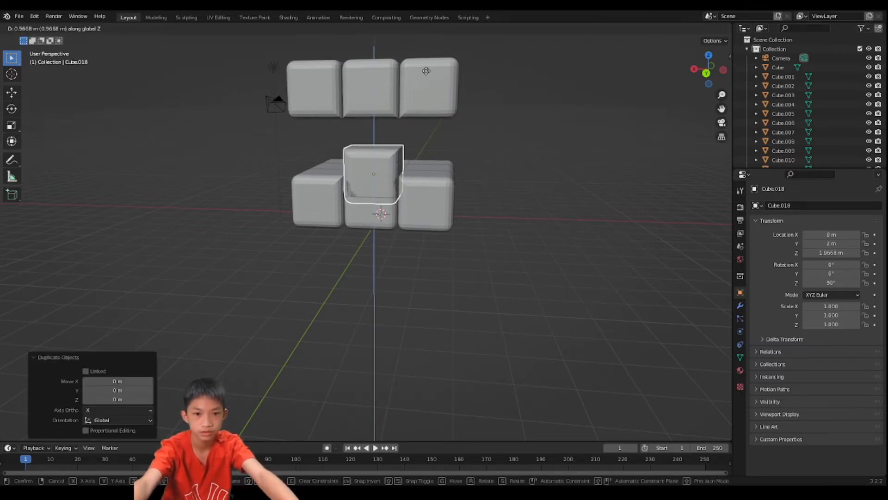
{"action": "type", "text": "2"}
{"action": "key", "text": "Return"}
- Rotate the raised cube copy 90° about the Y axis
{"action": "middle_click_drag", "start_coordinate": [426, 71], "coordinate": [297, 157]}
{"action": "key", "text": "r"}
{"action": "type", "text": "y"}
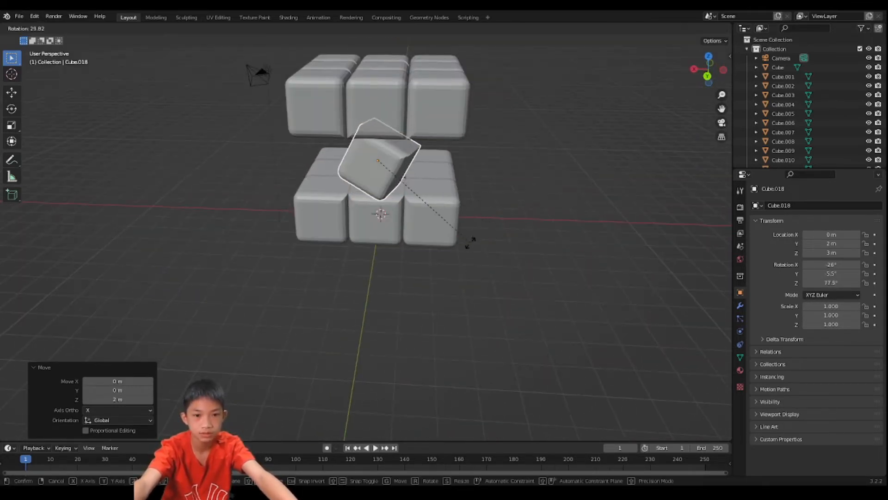
{"action": "type", "text": "90"}
{"action": "key", "text": "Return"}
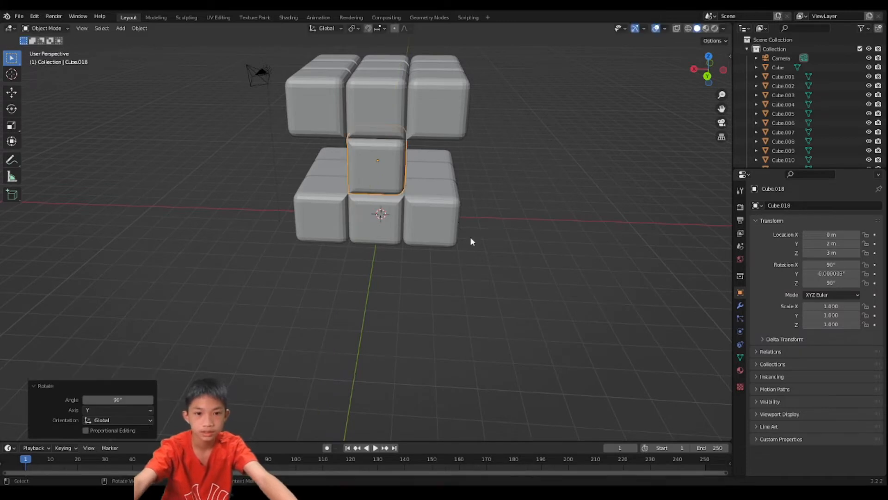
{"action": "middle_click_drag", "start_coordinate": [470, 240], "coordinate": [403, 187]}
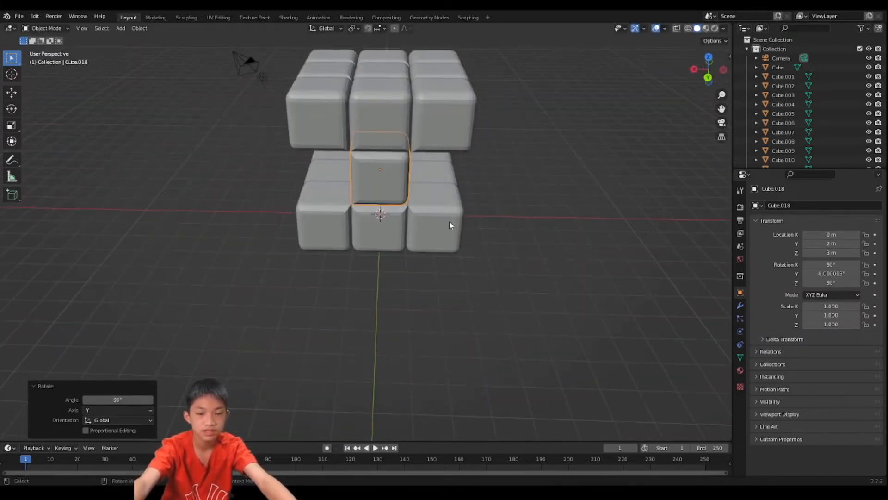
- Move the rotated cube -2 m along the X axis to the corner of the middle layer
{"action": "key", "text": "g"}
{"action": "key", "text": "x"}
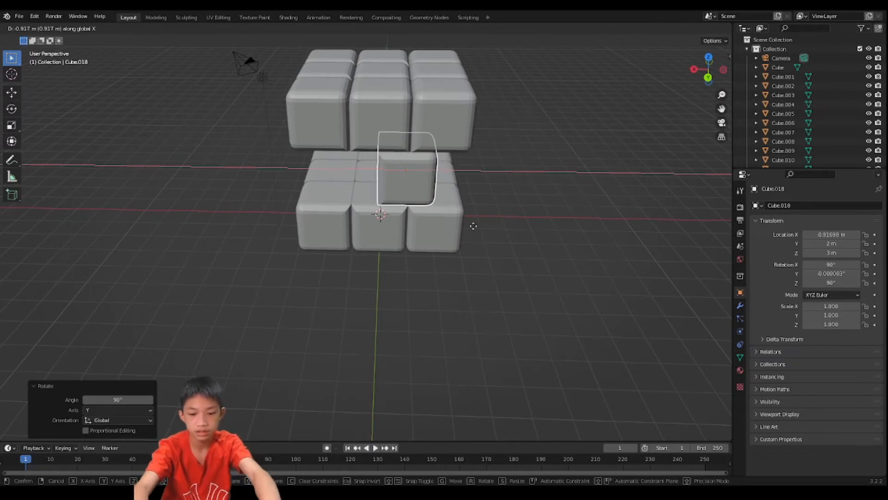
{"action": "type", "text": "-2"}
{"action": "key", "text": "Return"}
{"action": "middle_click_drag", "start_coordinate": [478, 204], "coordinate": [347, 287]}
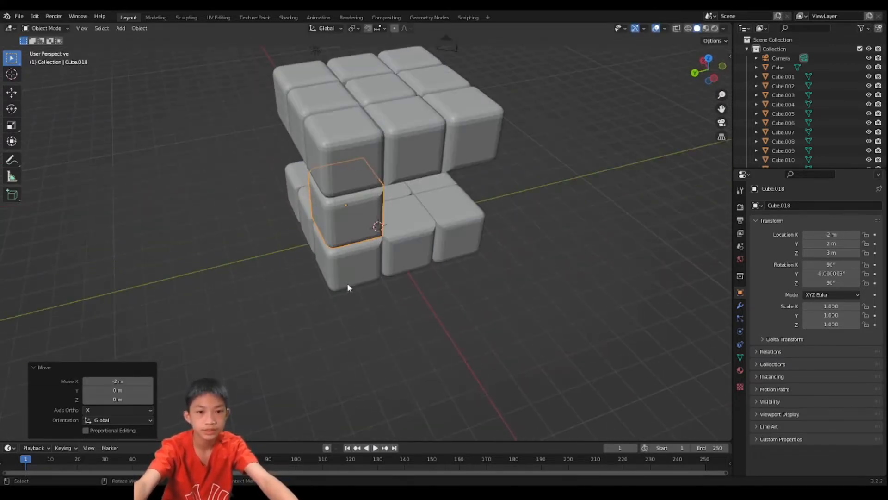
{"action": "middle_click_drag", "start_coordinate": [378, 222], "coordinate": [438, 221]}
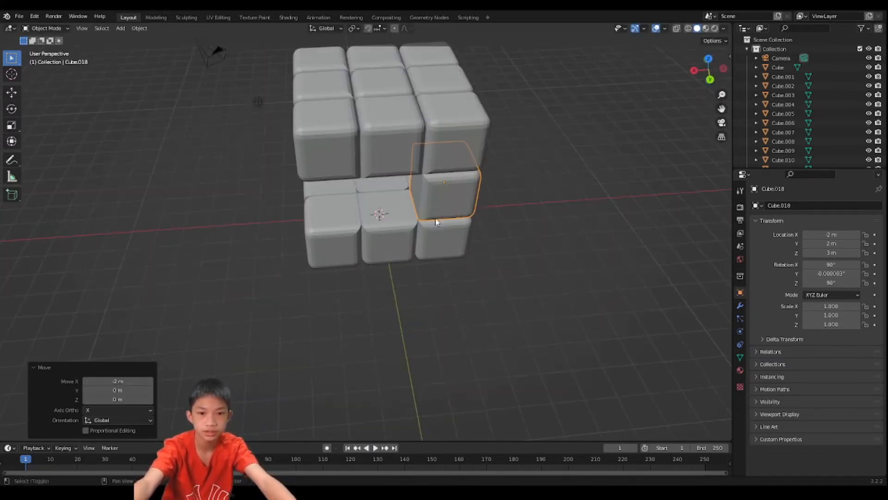
- Duplicate the middle layer's corner cube and place the copy 4 m along the X axis, at the opposite corner
{"action": "key", "text": "shift+d"}
{"action": "key", "text": "x"}
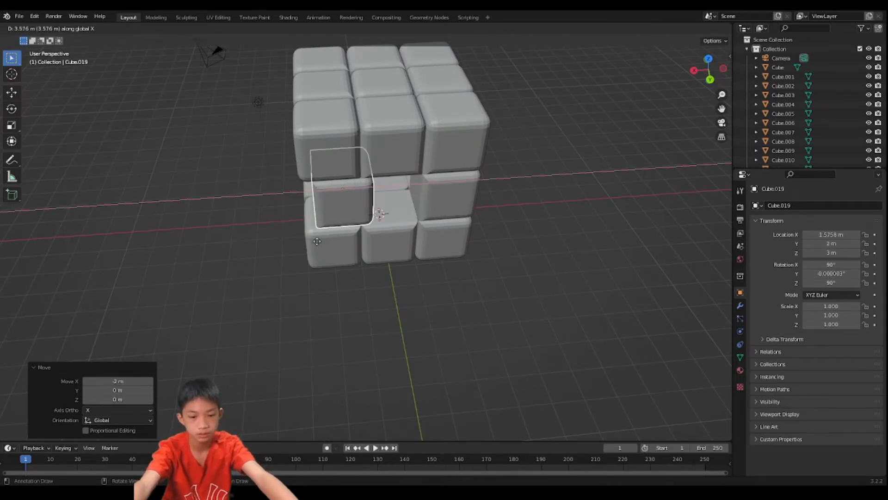
{"action": "type", "text": "4"}
{"action": "key", "text": "Return"}
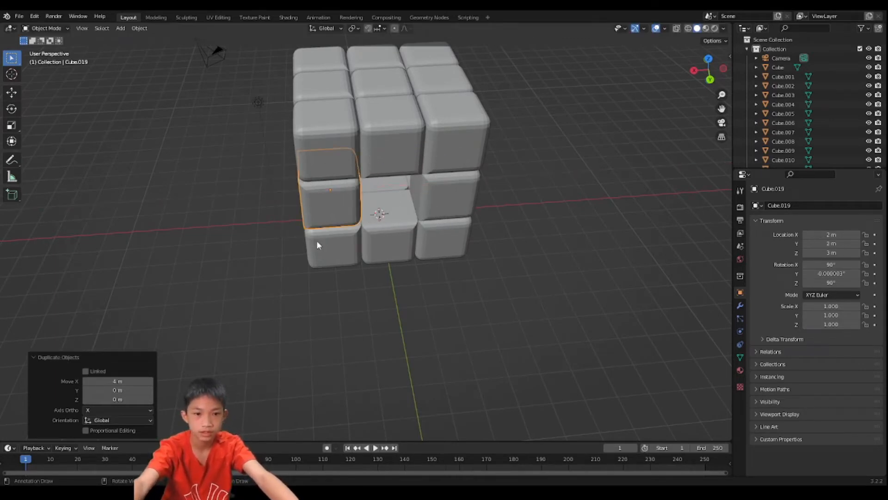
- Rotate the middle layer's newly copied corner cube -90° about the Z axis
{"action": "key", "text": "r"}
{"action": "key", "text": "z"}
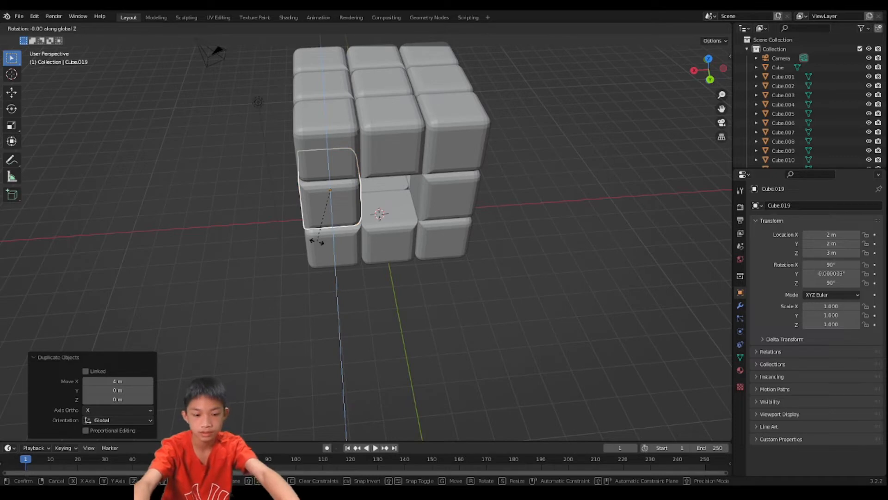
{"action": "type", "text": "-90"}
{"action": "key", "text": "Return"}
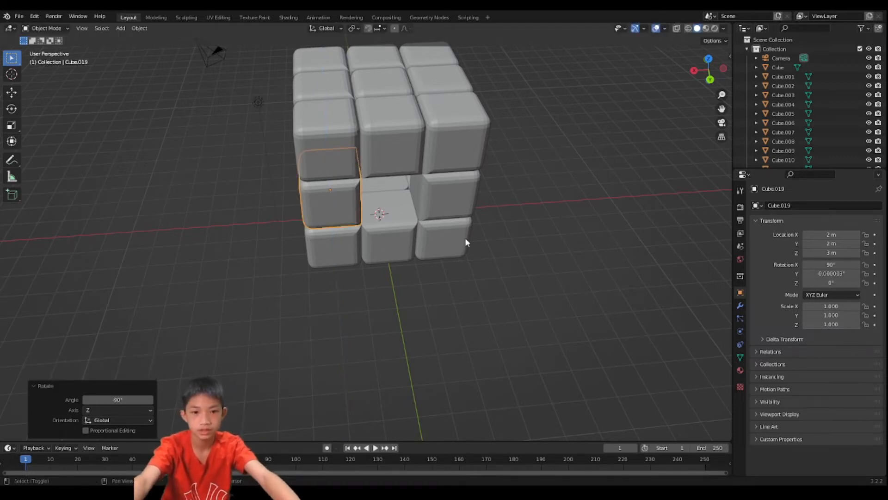
- Duplicate the bottom layer's centre cube and move the copy 2 m up along the Z axis
{"action": "left_click", "coordinate": [396, 178]}
{"action": "middle_click_drag", "start_coordinate": [399, 190], "coordinate": [396, 163]}
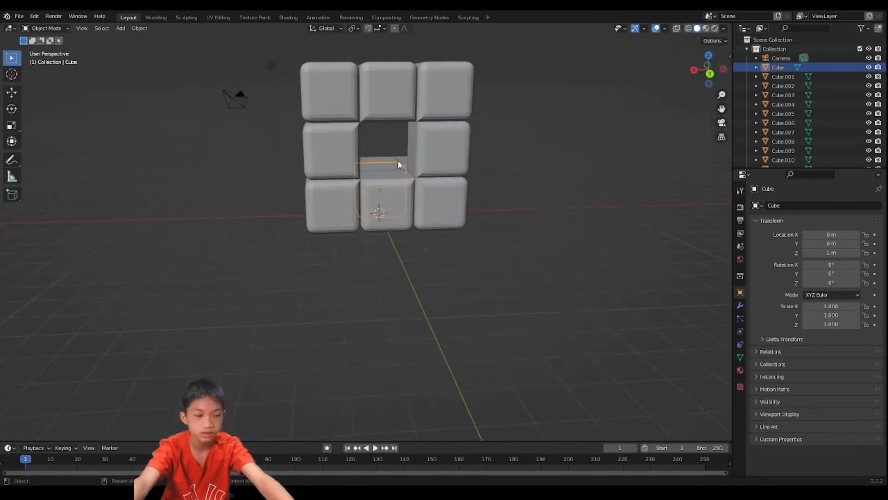
{"action": "key", "text": "shift+d"}
{"action": "type", "text": "z"}
{"action": "type", "text": "2"}
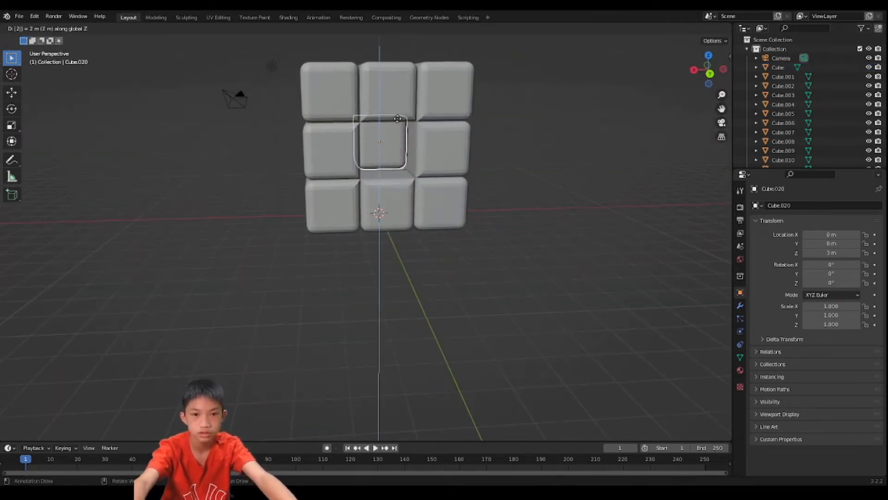
{"action": "key", "text": "Return"}
- Move the raised centre cube copy 2 m along the Y axis into the gap between the corner cubes
{"action": "key", "text": "g"}
{"action": "type", "text": "y"}
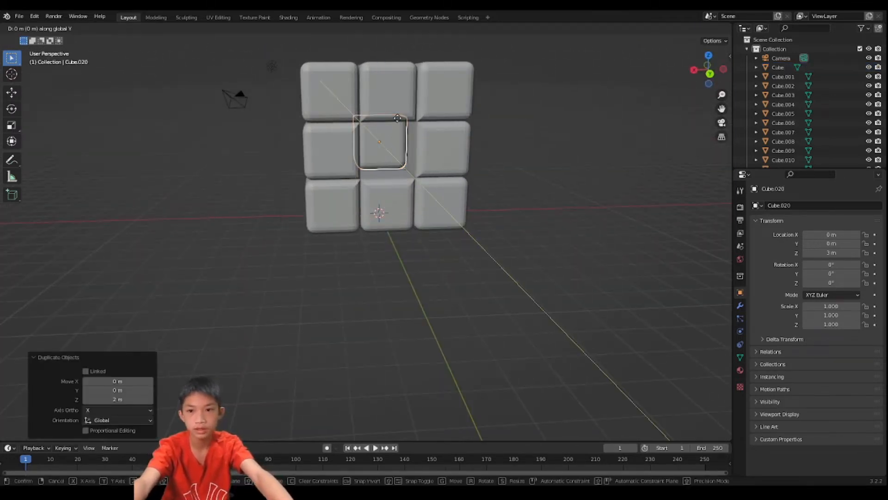
{"action": "type", "text": "2"}
{"action": "key", "text": "Return"}
- Rotate the cube in the middle of the positive Y face 90° about the X axis
{"action": "type", "text": "r"}
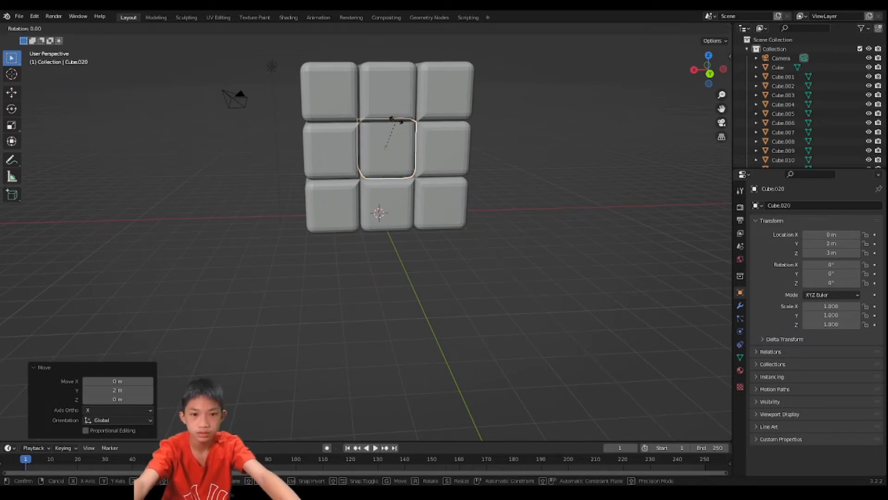
{"action": "type", "text": "x"}
{"action": "type", "text": "90"}
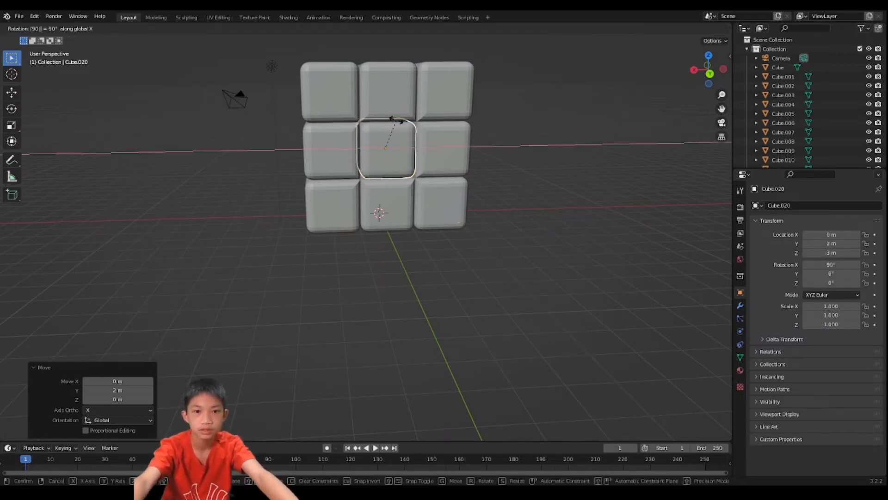
{"action": "key", "text": "Return"}
- Duplicate the middle layer's row of three cubes on the positive Y side and move the copies -4 m along the Y axis
{"action": "middle_click_drag", "start_coordinate": [400, 124], "coordinate": [426, 212]}
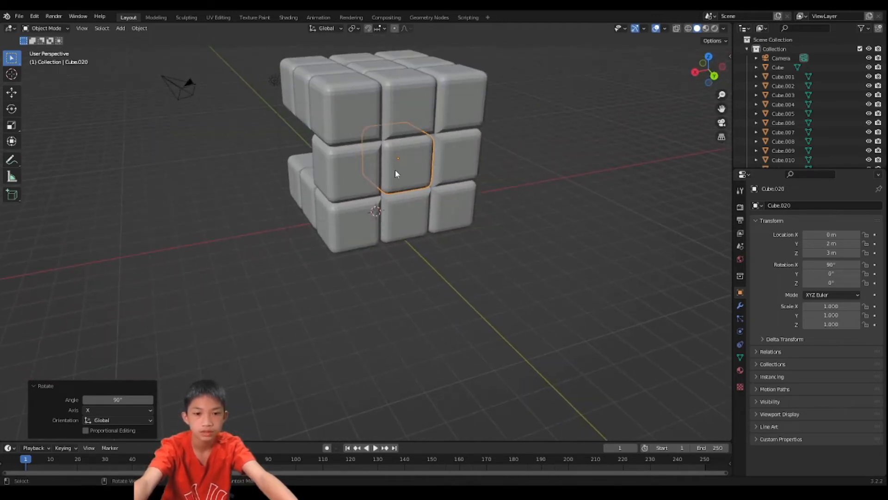
{"action": "left_click", "coordinate": [369, 177], "text": "shift"}
{"action": "left_click", "coordinate": [443, 161], "text": "shift"}
{"action": "middle_click_drag", "start_coordinate": [442, 163], "coordinate": [462, 162]}
{"action": "key", "text": "shift+d"}
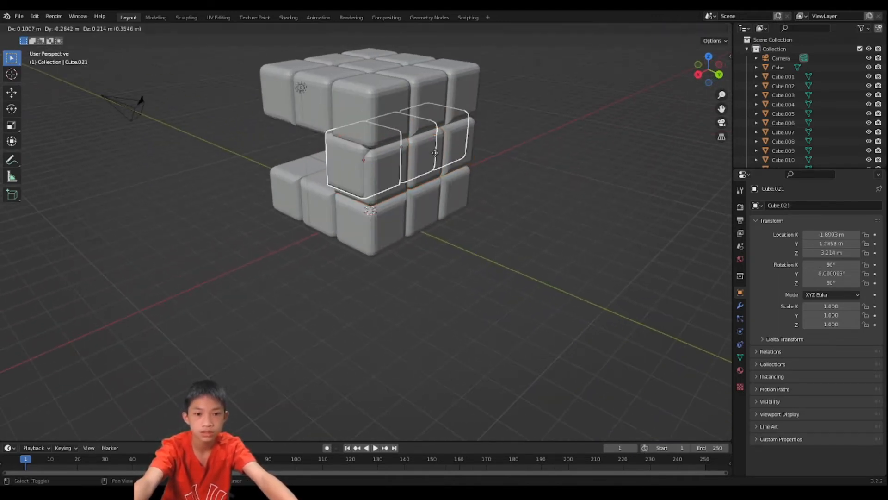
{"action": "key", "text": "y"}
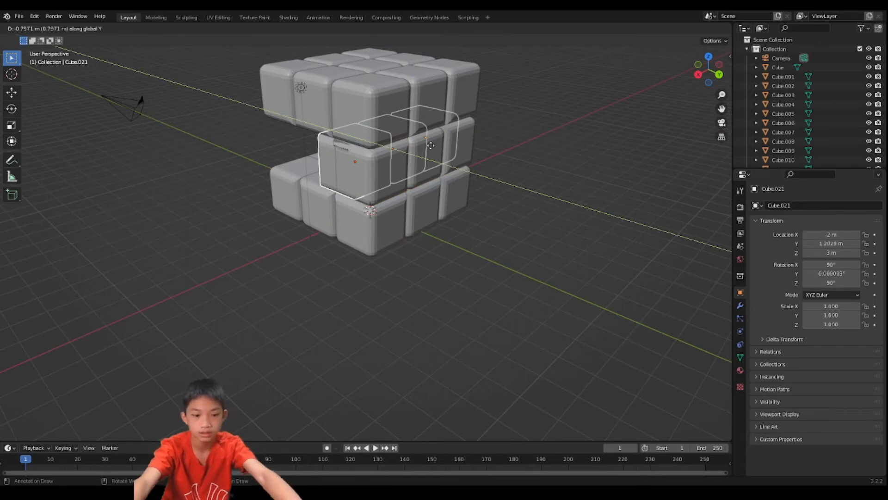
{"action": "type", "text": "-4"}
{"action": "key", "text": "Return"}
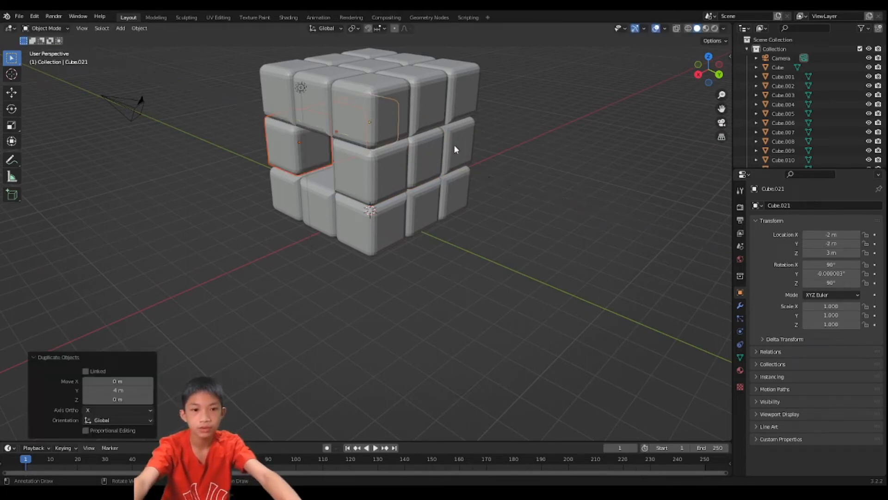
- Rotate the three copied cubes 180° about the Z axis
{"action": "type", "text": "rz"}
{"action": "type", "text": "180"}
{"action": "key", "text": "Return"}
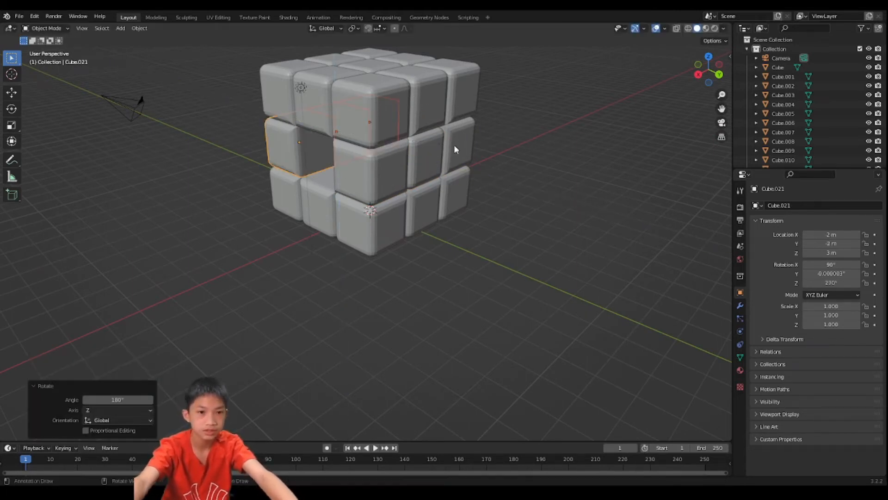
- Duplicate the middle layer's two face-centre cubes on the positive and negative Y sides, leaving the copies in place
{"action": "middle_click_drag", "start_coordinate": [461, 176], "coordinate": [260, 153]}
{"action": "left_click", "coordinate": [418, 213]}
{"action": "left_click", "coordinate": [296, 165]}
{"action": "key", "text": "shift+d"}
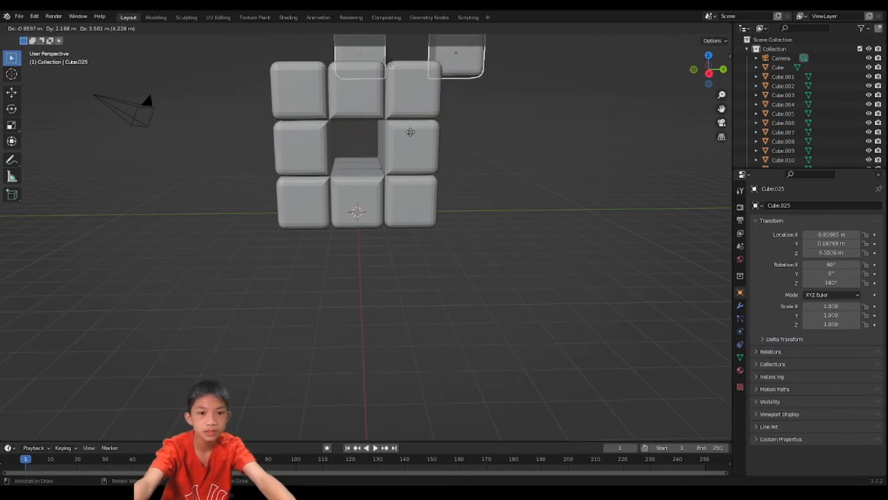
{"action": "right_click", "coordinate": [359, 211]}
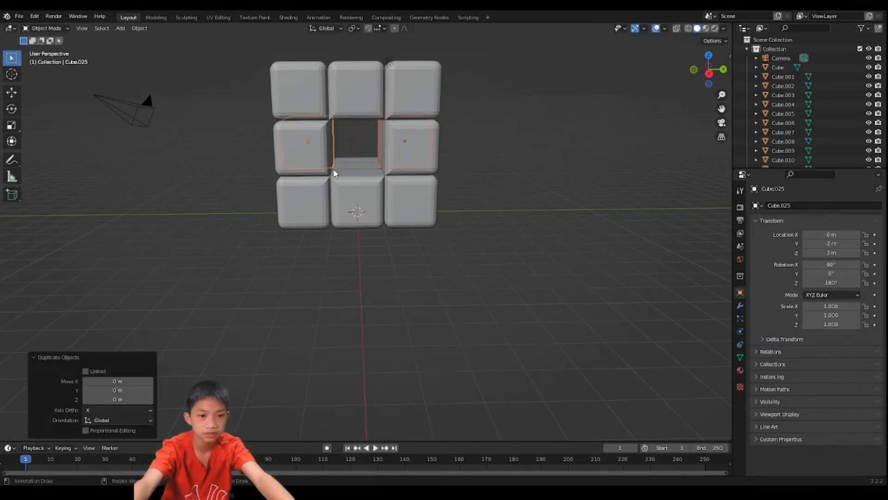
- Rotate the two face-centre copies 90° about the Z axis to fill the gaps on the X sides
{"action": "type", "text": "rz"}
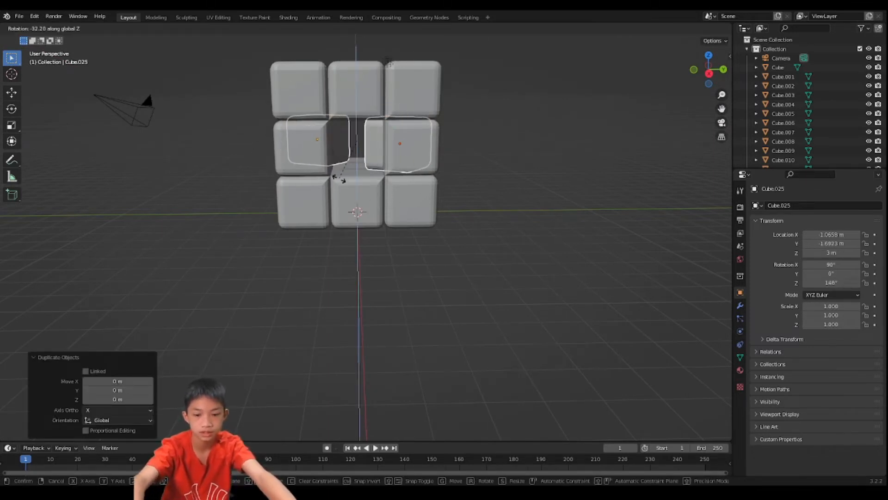
{"action": "type", "text": "180"}
{"action": "key", "text": "BackSpace"}
{"action": "key", "text": "BackSpace"}
{"action": "key", "text": "BackSpace"}
{"action": "type", "text": "9"}
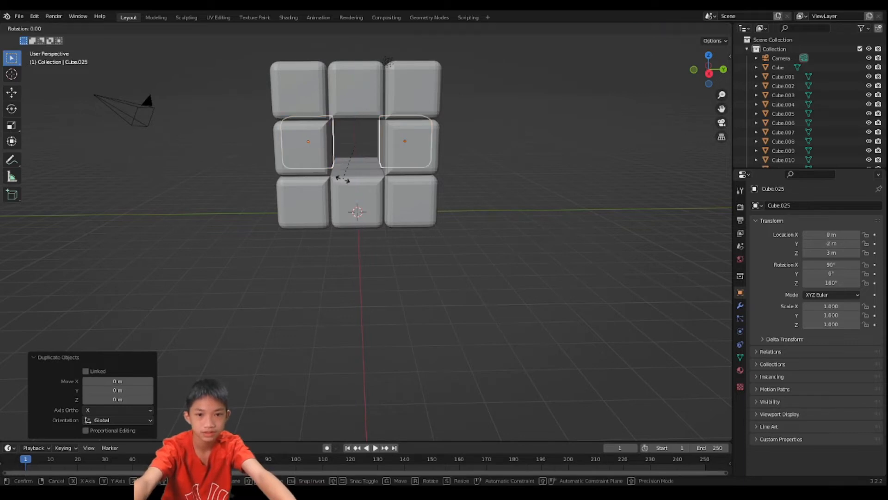
{"action": "type", "text": "0"}
{"action": "key", "text": "Return"}
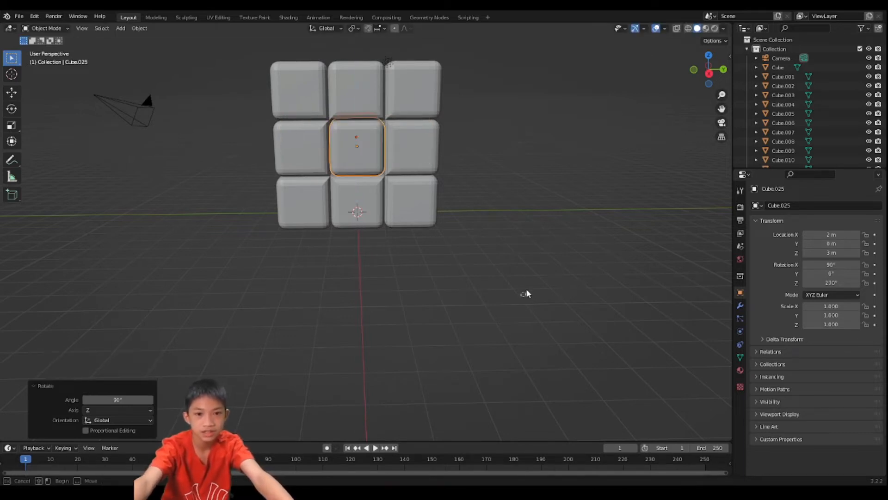
- Hide the light and the camera in the scene
{"action": "middle_click_drag", "start_coordinate": [526, 289], "coordinate": [395, 271]}
{"action": "key", "text": "Tab"}
{"action": "key", "text": "Tab"}
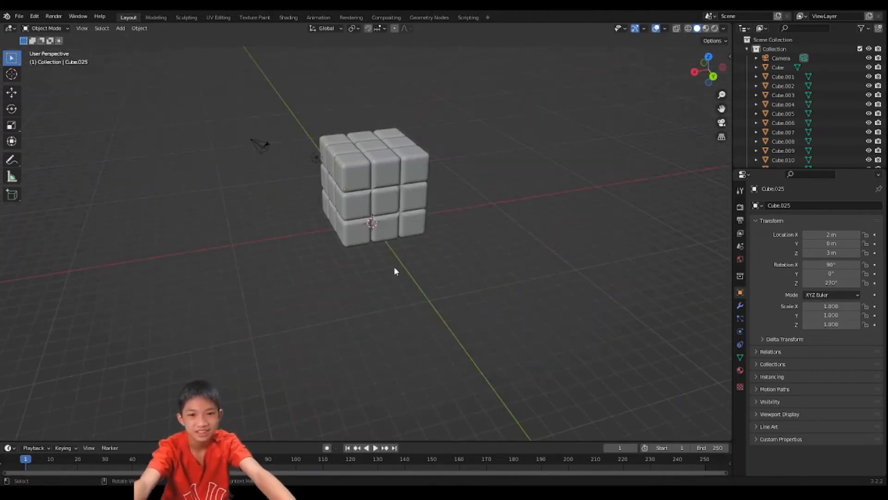
{"action": "left_click", "coordinate": [316, 158]}
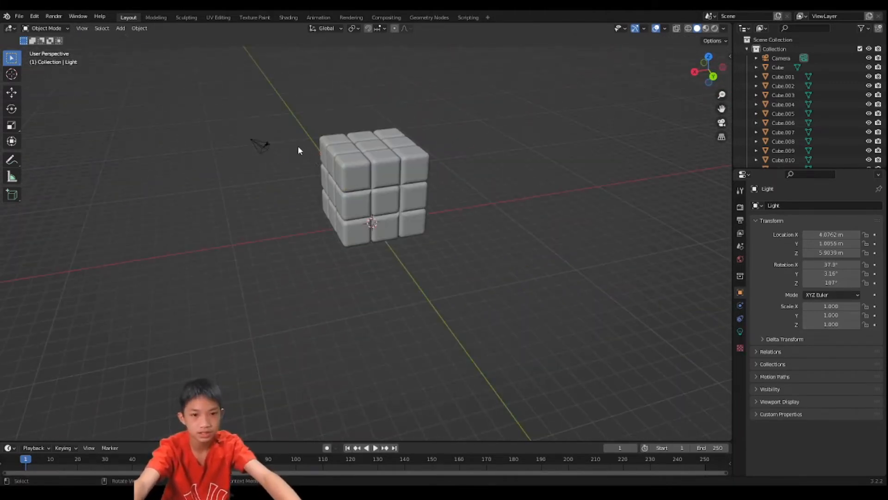
{"action": "left_click", "coordinate": [258, 146]}
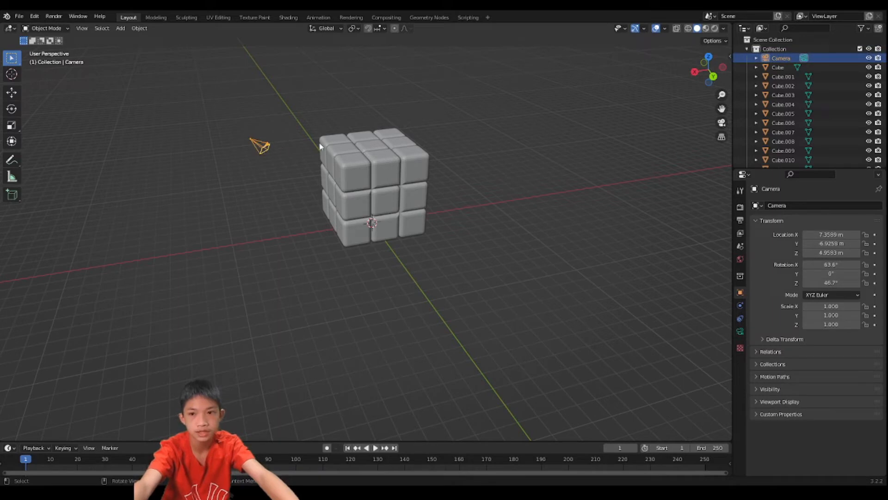
{"action": "key", "text": "h"}
{"action": "scroll", "coordinate": [440, 146], "scroll_direction": "up", "scroll_amount": 2}
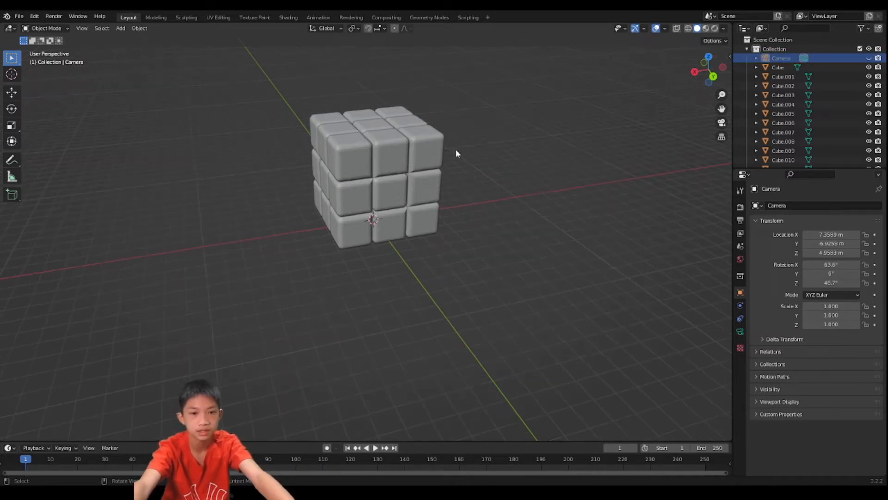
{"action": "middle_click_drag", "start_coordinate": [455, 153], "coordinate": [438, 252]}
{"action": "key", "text": "a"}
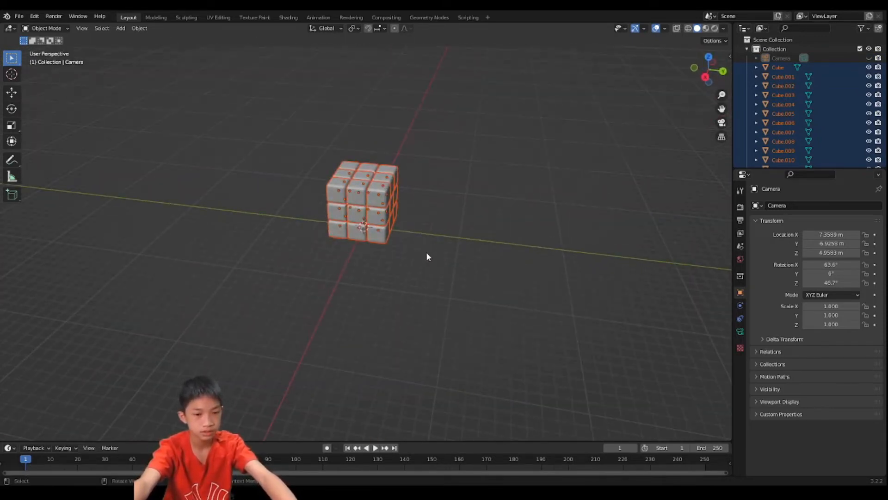
{"action": "right_click", "coordinate": [426, 256]}
{"action": "left_click", "coordinate": [356, 185], "text": "shift"}
{"action": "scroll", "coordinate": [357, 183], "scroll_direction": "up", "scroll_amount": 3}
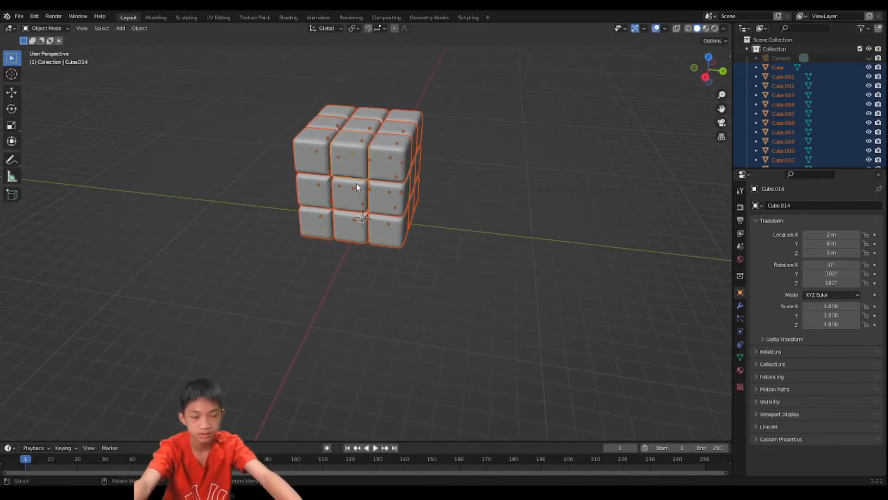
{"action": "left_click", "coordinate": [357, 174], "text": "shift"}
{"action": "left_click", "coordinate": [357, 176], "text": "shift"}
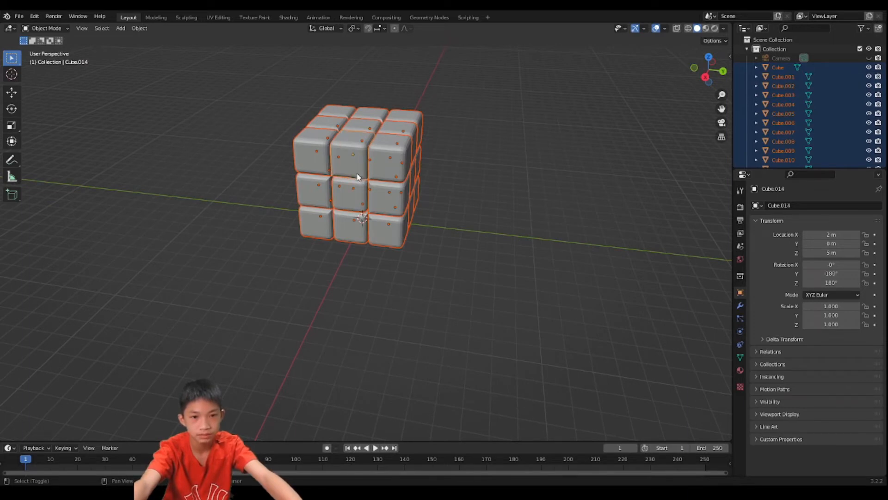
{"action": "right_click", "coordinate": [358, 178]}
{"action": "left_click", "coordinate": [359, 175]}
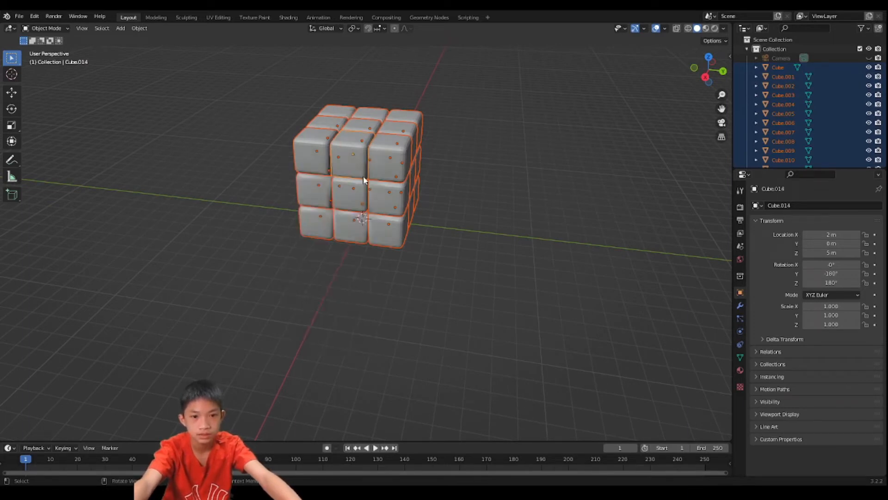
{"action": "left_click", "coordinate": [470, 156]}
{"action": "middle_click_drag", "start_coordinate": [470, 156], "coordinate": [402, 174]}
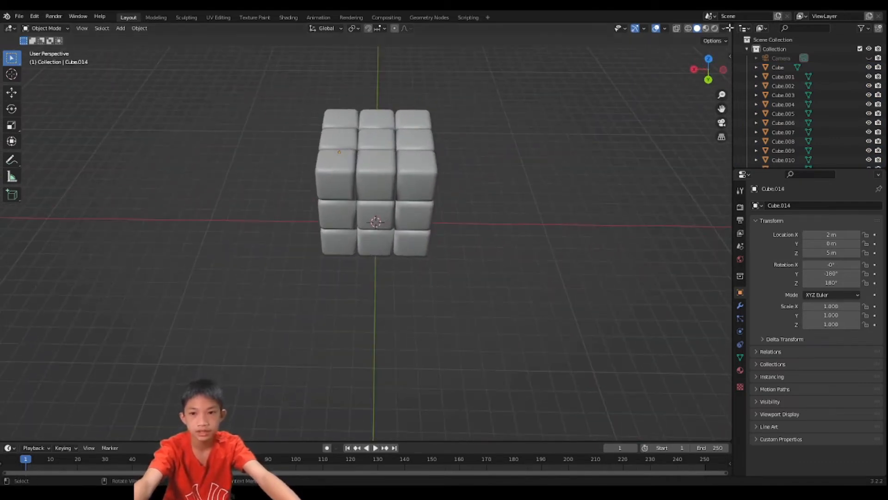
- Switch the viewport to material preview and join all the cubes into one object, with the top layer's centre cube active
{"action": "left_click", "coordinate": [705, 28]}
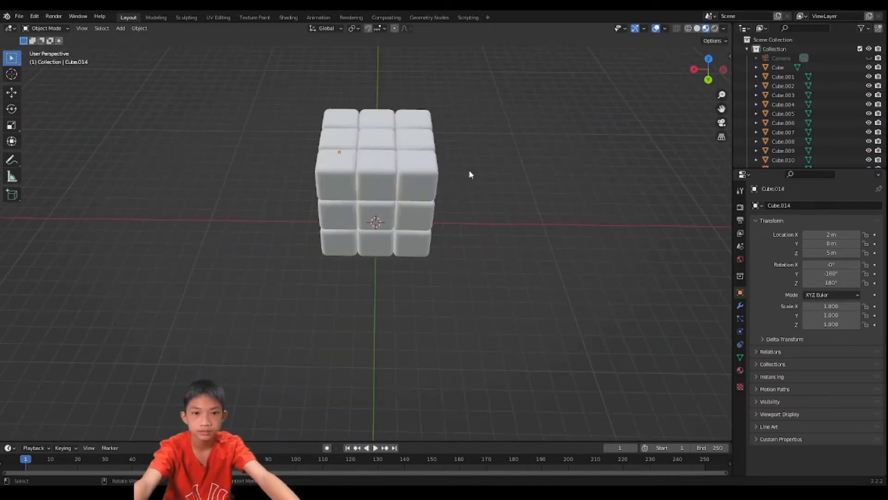
{"action": "key", "text": "a"}
{"action": "middle_click_drag", "start_coordinate": [479, 161], "coordinate": [557, 108]}
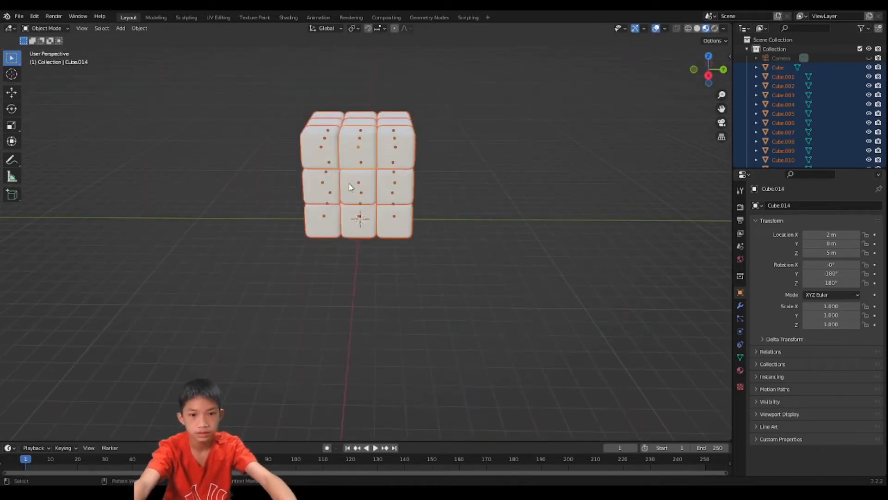
{"action": "middle_click_drag", "start_coordinate": [352, 182], "coordinate": [360, 205]}
{"action": "left_click", "coordinate": [360, 204], "text": "shift"}
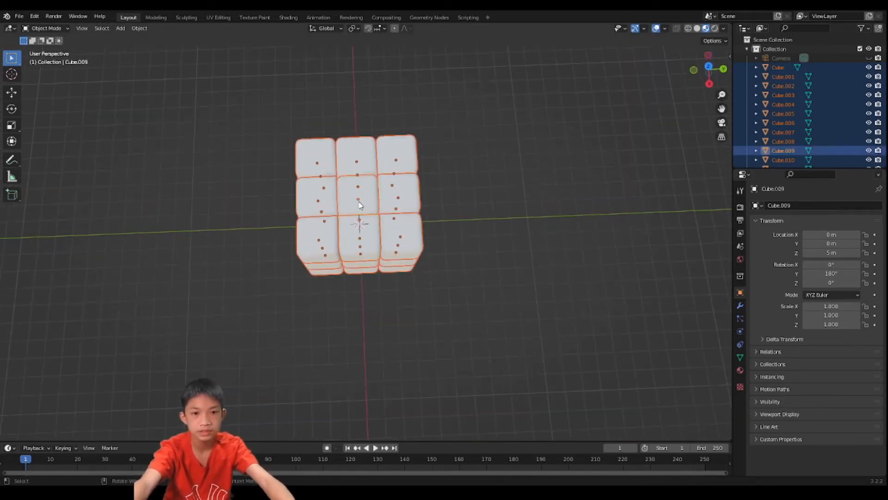
{"action": "key", "text": "ctrl+j"}
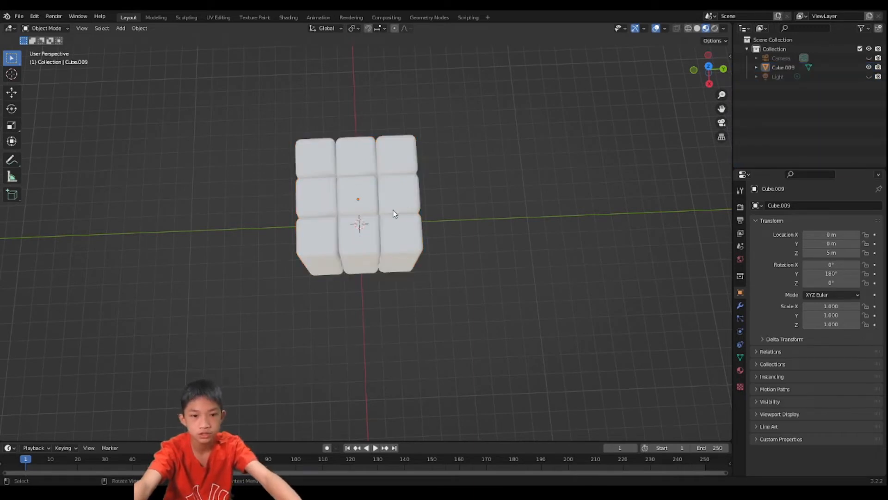
- Set the Base Color of the joined cube's material to black
{"action": "middle_click_drag", "start_coordinate": [393, 212], "coordinate": [459, 150]}
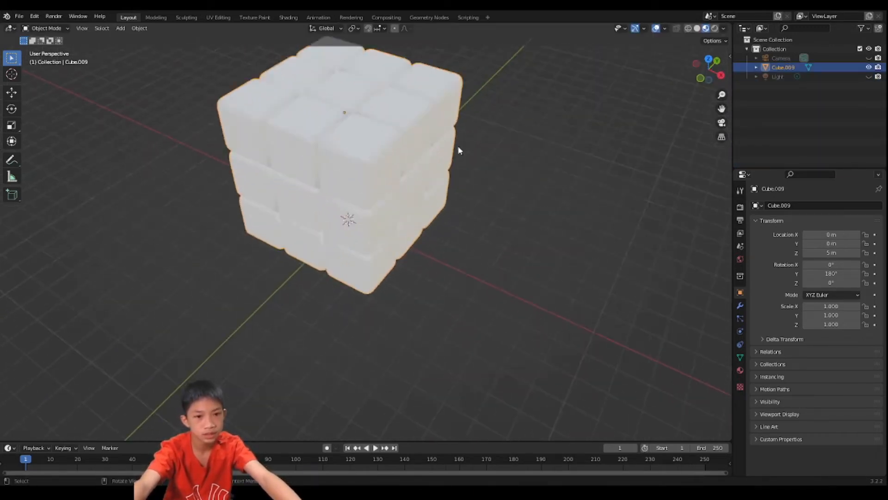
{"action": "scroll", "coordinate": [405, 176], "scroll_direction": "down", "scroll_amount": 2}
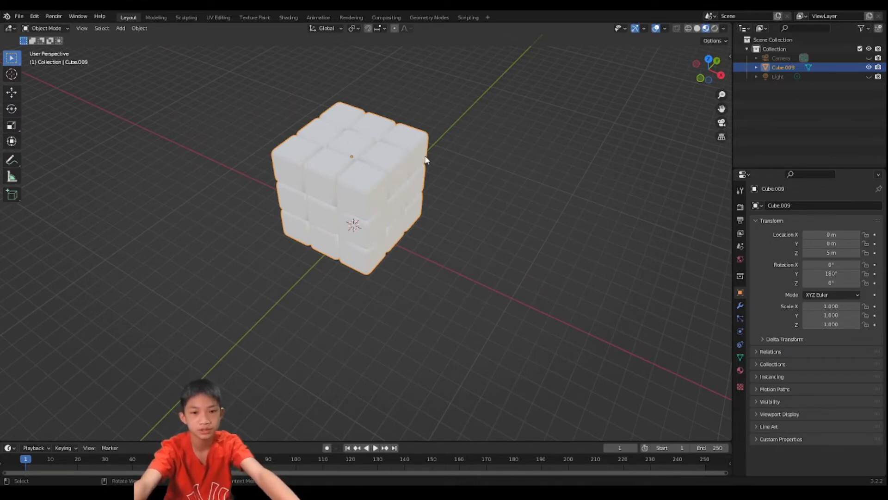
{"action": "left_click", "coordinate": [739, 371]}
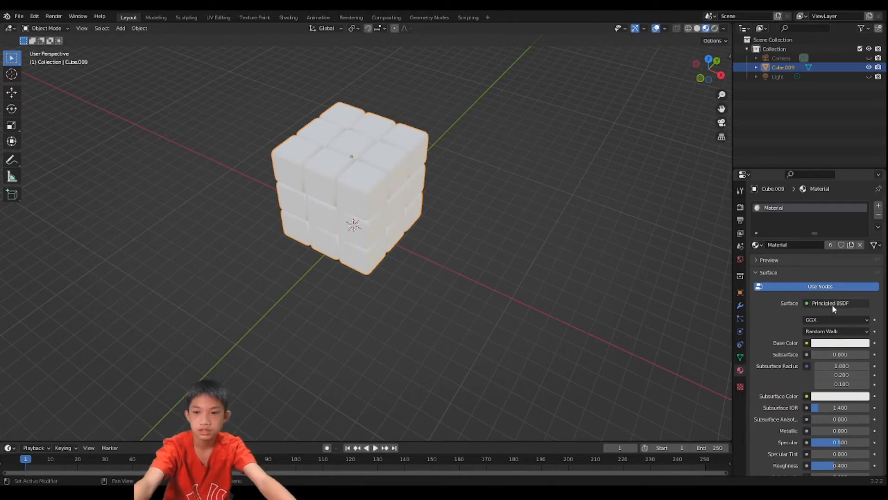
{"action": "left_click", "coordinate": [839, 343]}
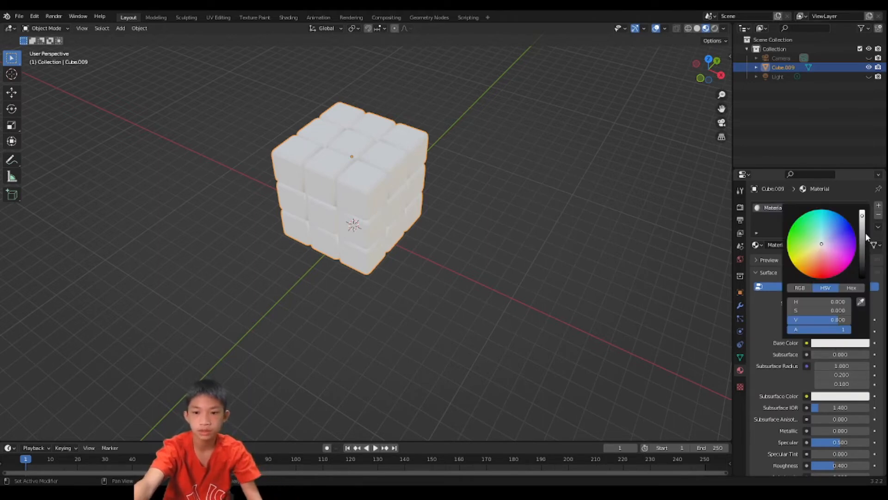
{"action": "left_click_drag", "start_coordinate": [863, 237], "coordinate": [863, 277]}
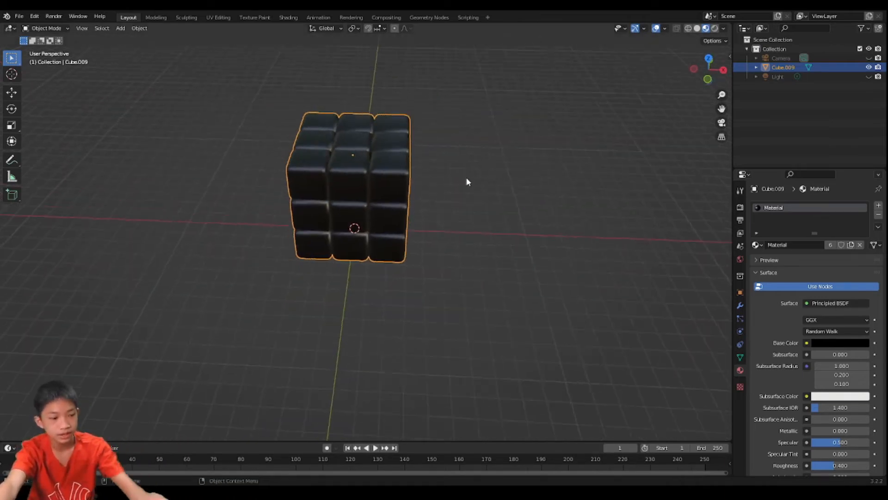
- Try to select the flat top face and adjoining bevel faces of one corner cube in Edit Mode
{"action": "key", "text": "Tab"}
{"action": "scroll", "coordinate": [416, 185], "scroll_direction": "up", "scroll_amount": 6}
{"action": "middle_click_drag", "start_coordinate": [374, 189], "coordinate": [364, 333], "text": "shift"}
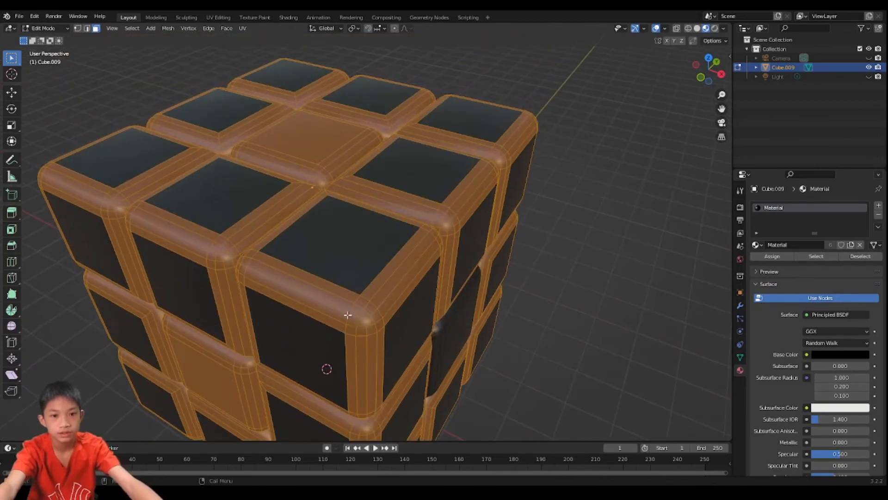
{"action": "left_click", "coordinate": [342, 313]}
{"action": "left_click", "coordinate": [335, 297]}
{"action": "left_click", "coordinate": [330, 288], "text": "shift"}
{"action": "left_click", "coordinate": [333, 277], "text": "shift"}
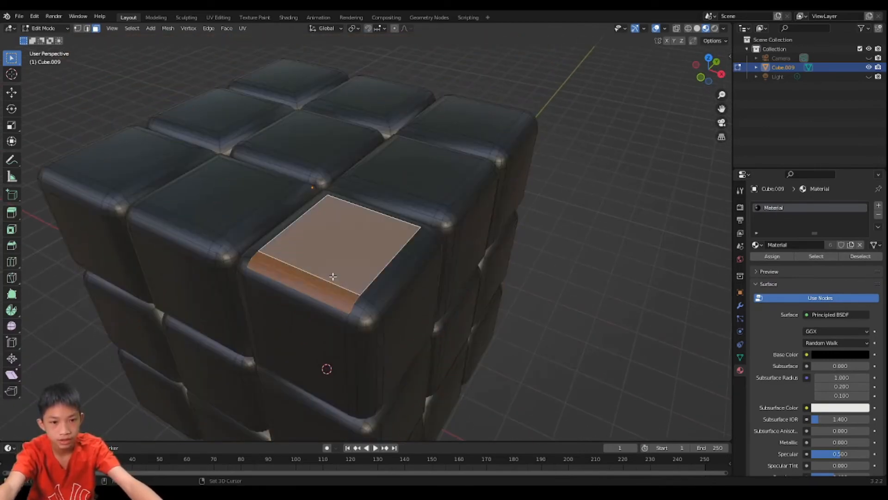
{"action": "middle_click_drag", "start_coordinate": [341, 283], "coordinate": [456, 298]}
{"action": "scroll", "coordinate": [307, 264], "scroll_direction": "up", "scroll_amount": 1}
{"action": "left_click", "coordinate": [401, 276], "text": "shift"}
{"action": "left_click", "coordinate": [413, 287], "text": "shift"}
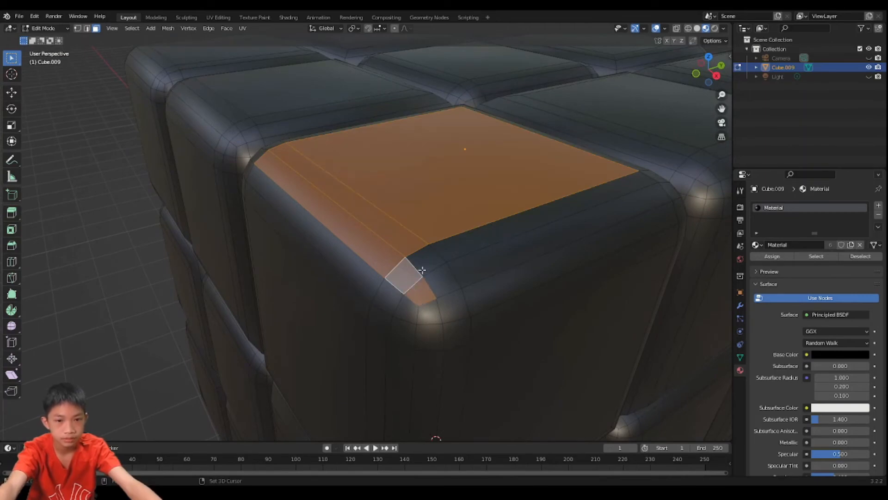
{"action": "left_click", "coordinate": [433, 280], "text": "shift"}
{"action": "key", "text": "Tab"}
{"action": "scroll", "coordinate": [416, 254], "scroll_direction": "down", "scroll_amount": 5}
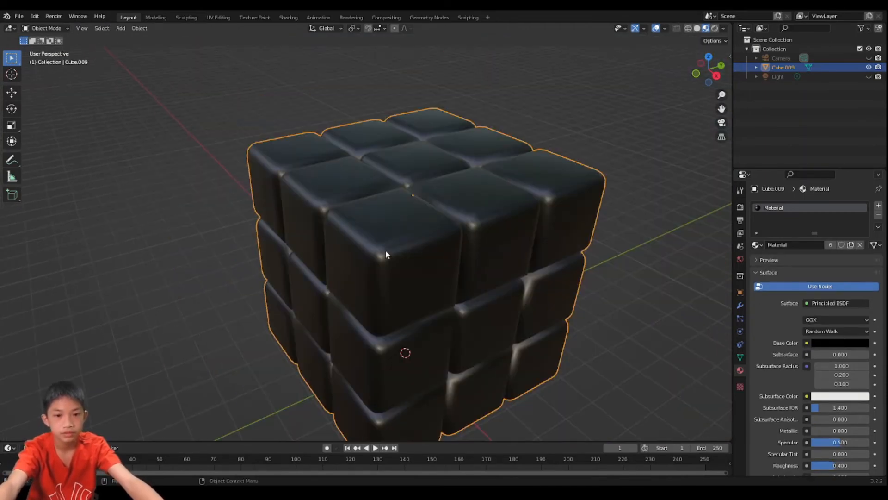
{"action": "key", "text": "Tab"}
{"action": "scroll", "coordinate": [391, 259], "scroll_direction": "up", "scroll_amount": 6}
{"action": "scroll", "coordinate": [412, 270], "scroll_direction": "down", "scroll_amount": 3}
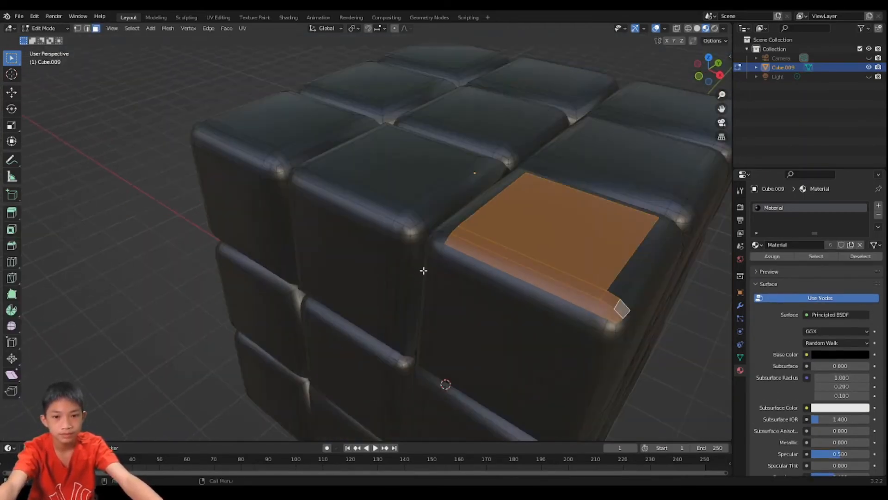
{"action": "scroll", "coordinate": [428, 275], "scroll_direction": "down", "scroll_amount": 3}
{"action": "scroll", "coordinate": [444, 275], "scroll_direction": "up", "scroll_amount": 5}
{"action": "scroll", "coordinate": [398, 269], "scroll_direction": "down", "scroll_amount": 2}
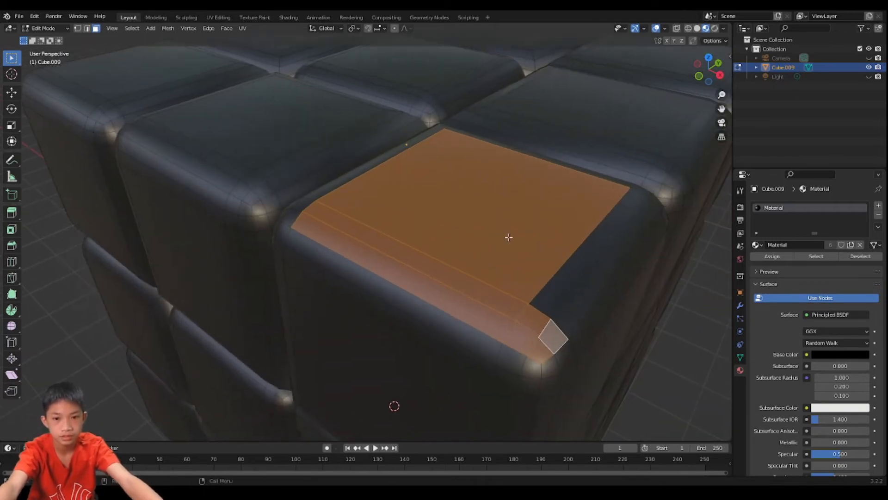
{"action": "key", "text": "Tab"}
{"action": "scroll", "coordinate": [512, 273], "scroll_direction": "down", "scroll_amount": 6}
{"action": "scroll", "coordinate": [502, 268], "scroll_direction": "up", "scroll_amount": 3}
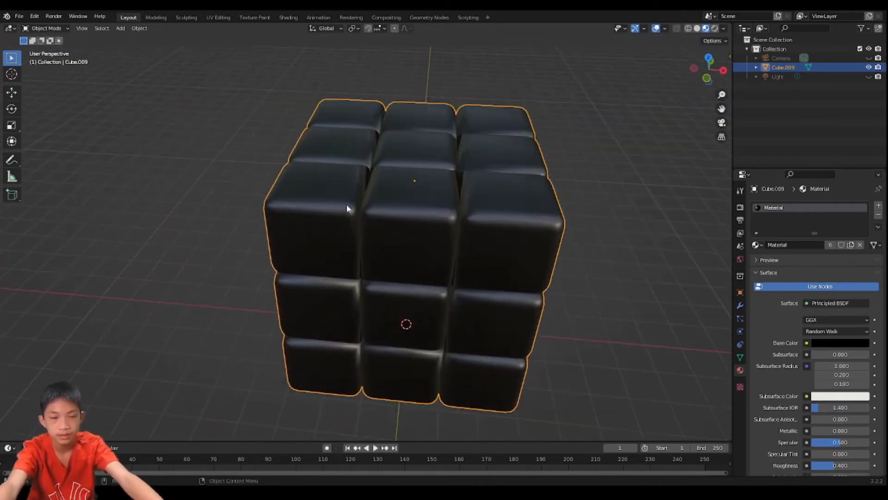
{"action": "middle_click_drag", "start_coordinate": [346, 204], "coordinate": [412, 237]}
{"action": "scroll", "coordinate": [384, 226], "scroll_direction": "up", "scroll_amount": 2}
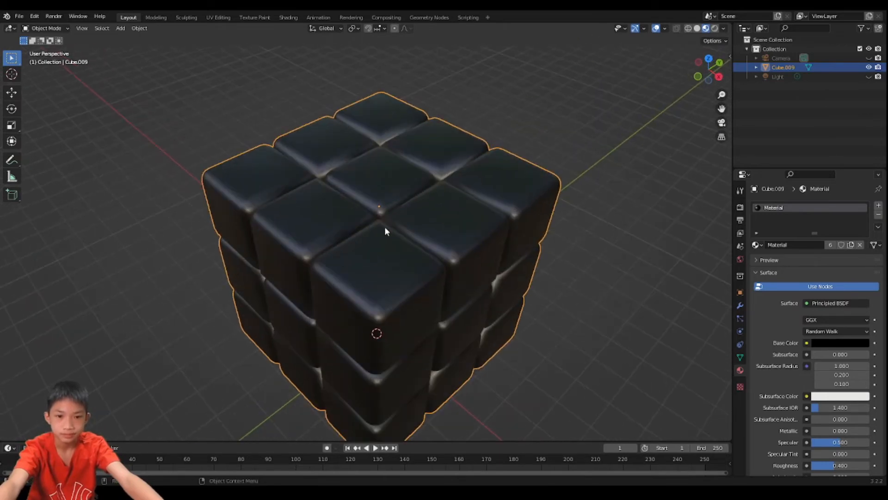
- In Edit Mode, select only the flat top face of the middle cube on the top layer's −X side
{"action": "key", "text": "Tab"}
{"action": "left_click", "coordinate": [311, 221]}
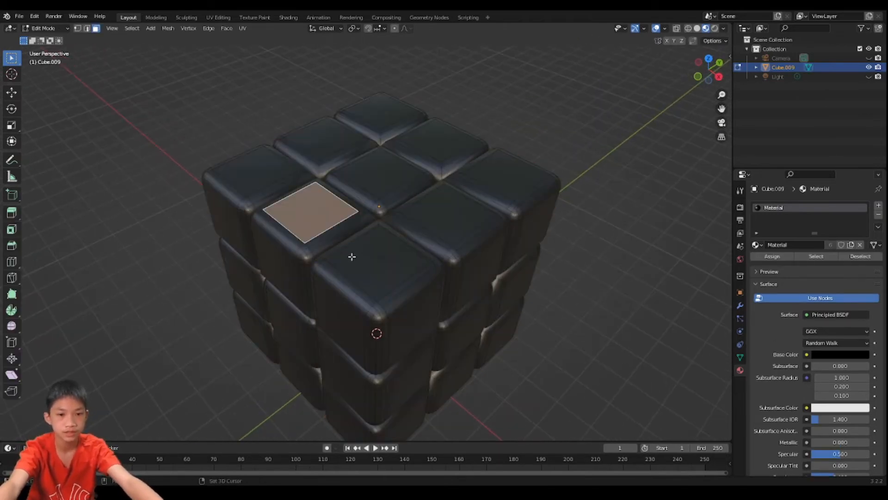
{"action": "middle_click_drag", "start_coordinate": [319, 182], "coordinate": [325, 251]}
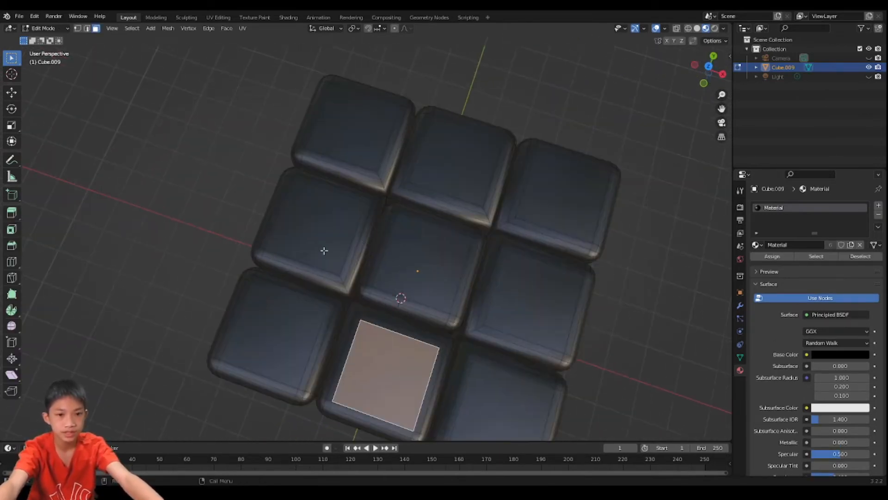
{"action": "scroll", "coordinate": [323, 233], "scroll_direction": "up", "scroll_amount": 4}
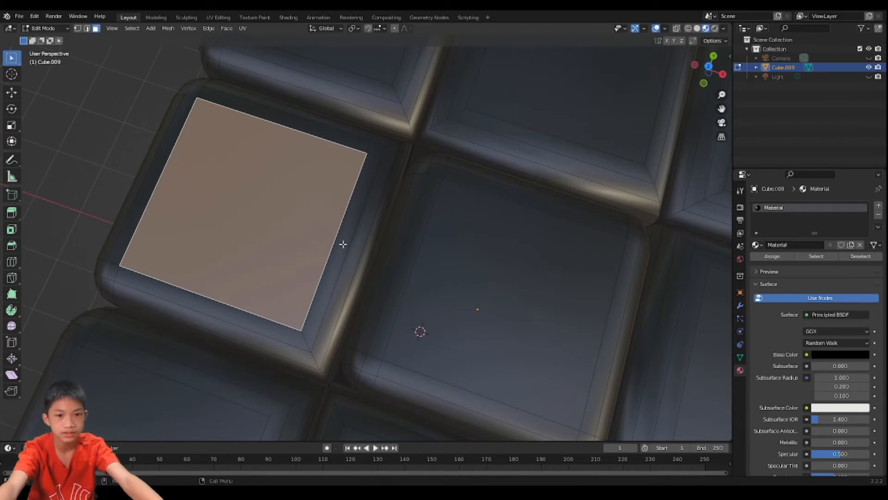
{"action": "left_click", "coordinate": [340, 242]}
{"action": "left_click", "coordinate": [304, 221]}
{"action": "scroll", "coordinate": [304, 222], "scroll_direction": "down", "scroll_amount": 4}
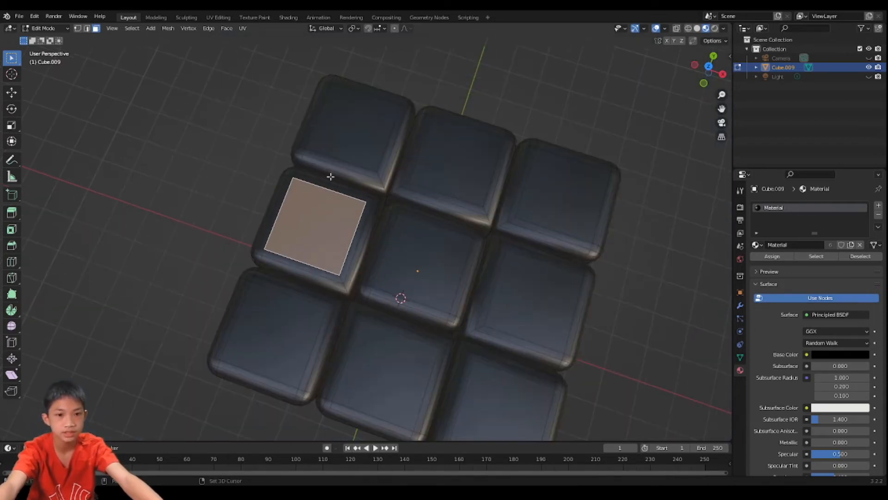
- Add the flat top faces of the other eight top-layer cubes to the selection
{"action": "left_click", "coordinate": [330, 178], "text": "shift"}
{"action": "left_click", "coordinate": [277, 344], "text": "shift"}
{"action": "left_click", "coordinate": [375, 376], "text": "shift"}
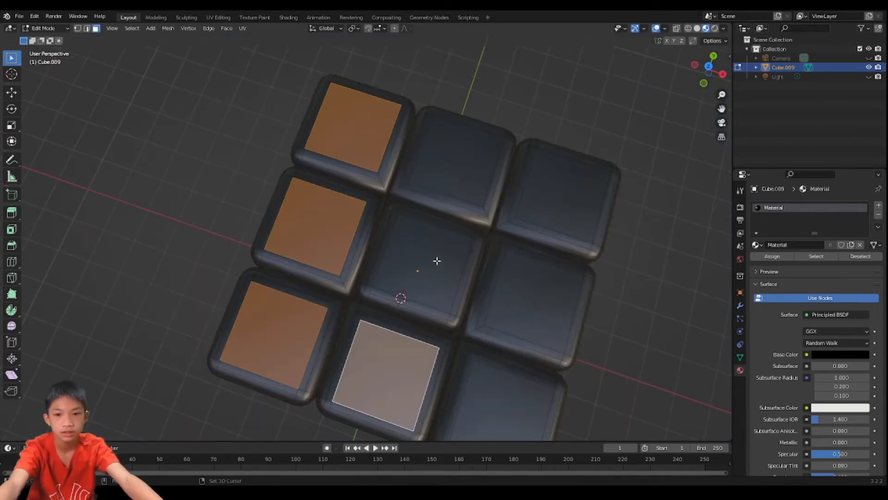
{"action": "left_click", "coordinate": [436, 260], "text": "shift"}
{"action": "left_click", "coordinate": [460, 173], "text": "shift"}
{"action": "left_click", "coordinate": [537, 196], "text": "shift"}
{"action": "left_click", "coordinate": [516, 287], "text": "shift"}
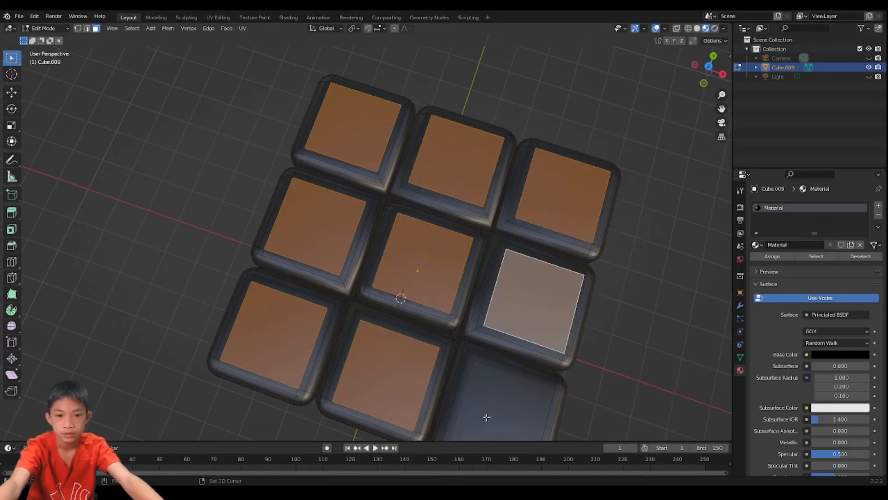
{"action": "left_click", "coordinate": [487, 418], "text": "shift"}
- Create a second material with the default white colour, assign it to the nine selected top faces, and return to Object Mode
{"action": "scroll", "coordinate": [481, 398], "scroll_direction": "up", "scroll_amount": 5}
{"action": "middle_click_drag", "start_coordinate": [462, 383], "coordinate": [436, 296], "text": "shift"}
{"action": "scroll", "coordinate": [432, 317], "scroll_direction": "down", "scroll_amount": 3}
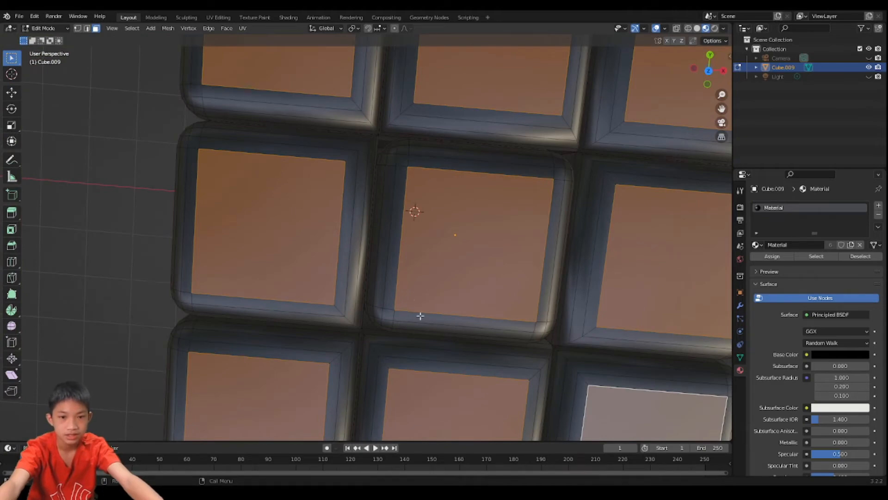
{"action": "scroll", "coordinate": [415, 283], "scroll_direction": "up", "scroll_amount": 2}
{"action": "scroll", "coordinate": [257, 204], "scroll_direction": "down", "scroll_amount": 3}
{"action": "scroll", "coordinate": [371, 189], "scroll_direction": "down", "scroll_amount": 5}
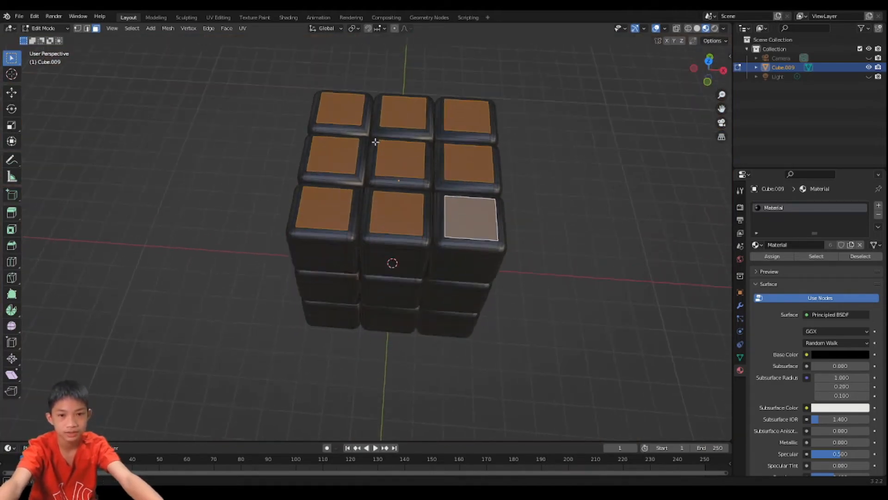
{"action": "left_click", "coordinate": [879, 206]}
{"action": "left_click", "coordinate": [825, 263]}
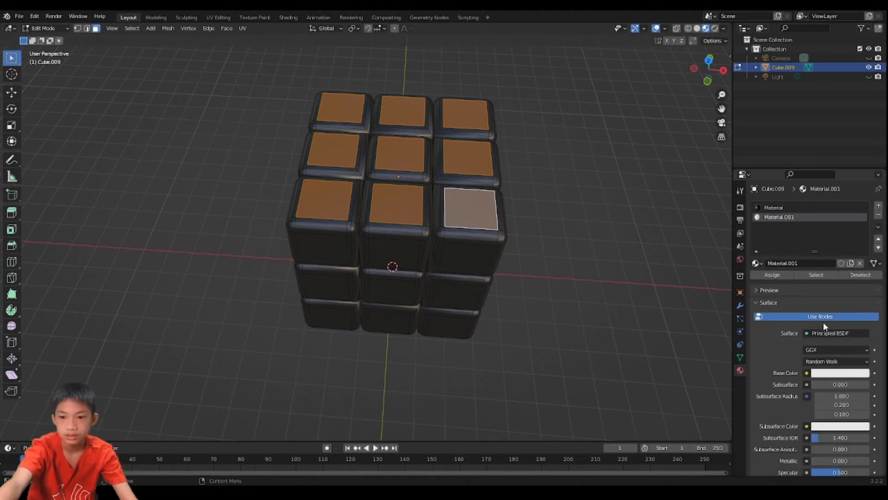
{"action": "left_click", "coordinate": [770, 278]}
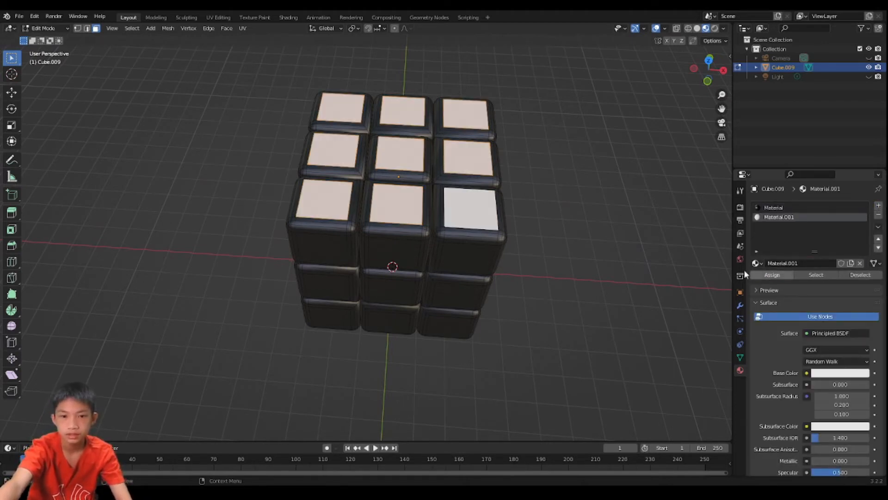
{"action": "middle_click_drag", "start_coordinate": [521, 212], "coordinate": [554, 196]}
{"action": "key", "text": "Tab"}
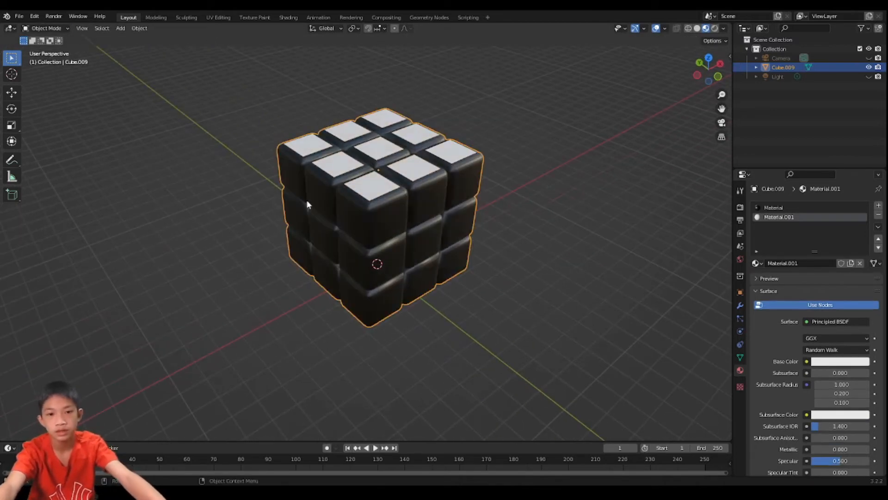
- Select the nine flat faces on the underside of the block in Edit Mode
{"action": "middle_click_drag", "start_coordinate": [320, 177], "coordinate": [345, 184]}
{"action": "key", "text": "Tab"}
{"action": "left_click", "coordinate": [345, 184]}
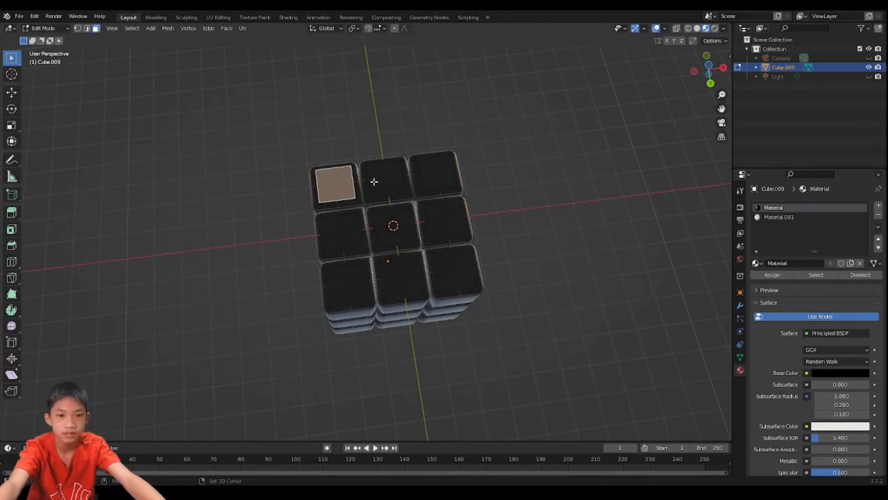
{"action": "left_click", "coordinate": [384, 181], "text": "shift"}
{"action": "left_click", "coordinate": [427, 176], "text": "shift"}
{"action": "left_click", "coordinate": [435, 219], "text": "shift"}
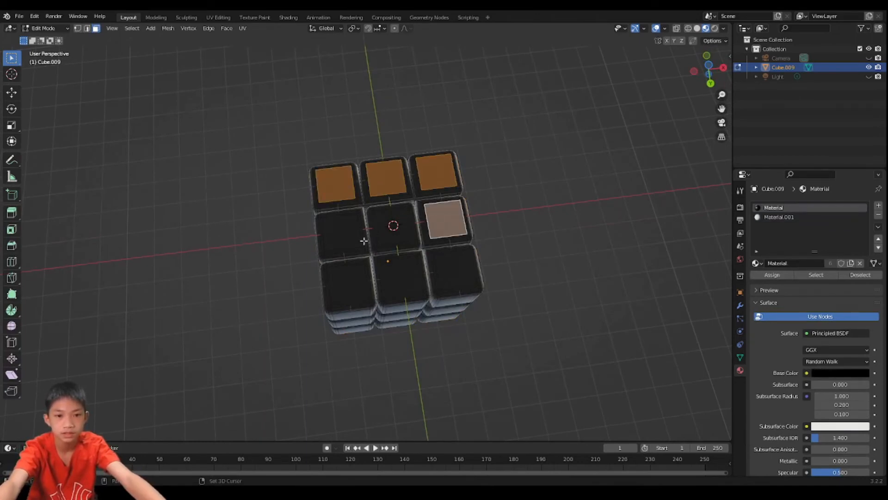
{"action": "left_click", "coordinate": [353, 239], "text": "shift"}
{"action": "left_click", "coordinate": [398, 227], "text": "shift"}
{"action": "left_click", "coordinate": [358, 276], "text": "shift"}
{"action": "left_click", "coordinate": [394, 269], "text": "shift"}
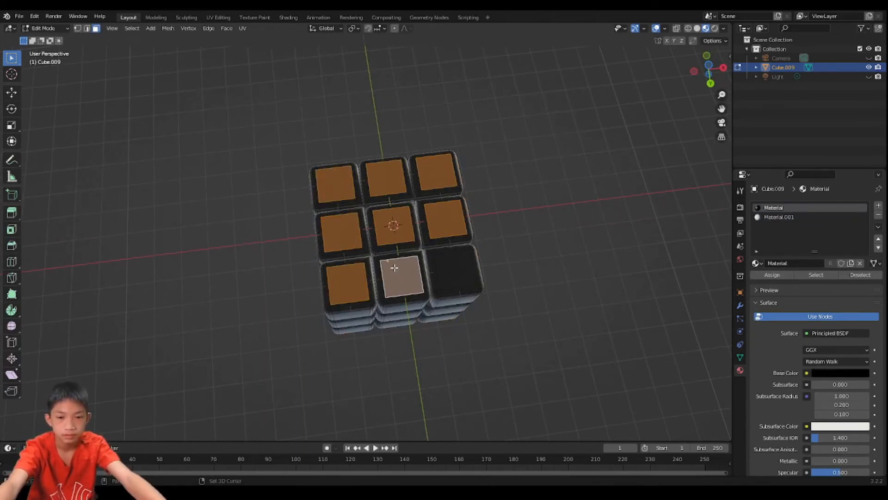
{"action": "left_click", "coordinate": [458, 267], "text": "shift"}
- Create a third material and assign it to the nine selected underside faces
{"action": "middle_click_drag", "start_coordinate": [407, 273], "coordinate": [380, 316]}
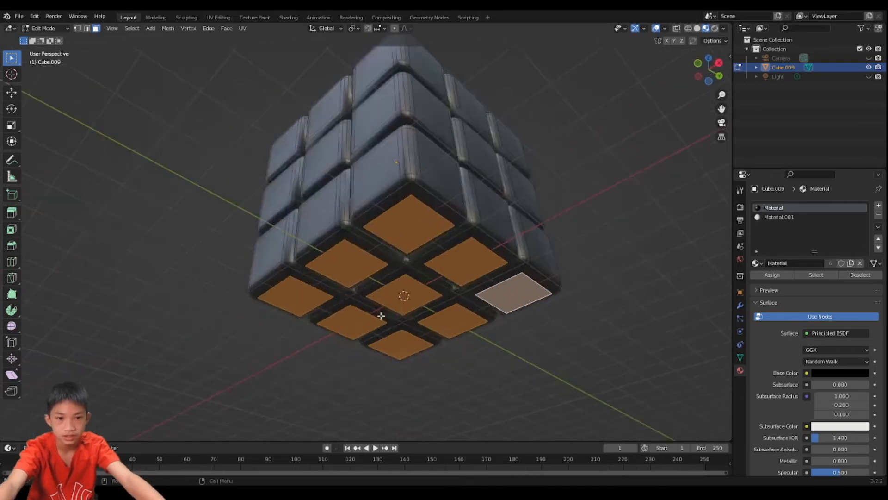
{"action": "left_click", "coordinate": [879, 206]}
{"action": "left_click", "coordinate": [813, 264]}
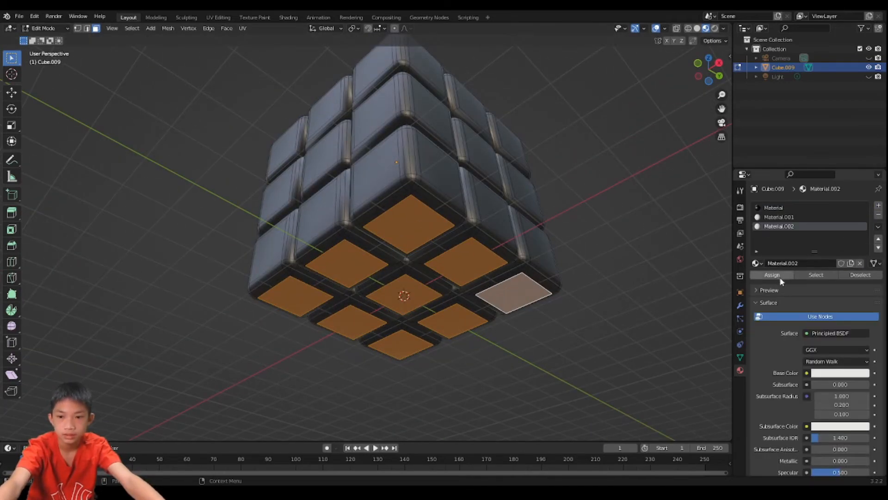
{"action": "left_click", "coordinate": [780, 276]}
- Set the underside material's Base Color to yellow and return to Object Mode
{"action": "left_click", "coordinate": [840, 372]}
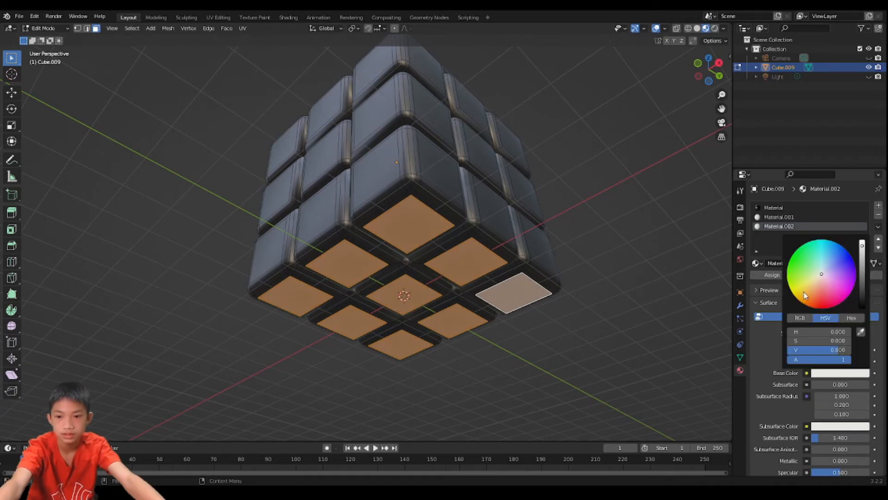
{"action": "left_click_drag", "start_coordinate": [804, 292], "coordinate": [794, 294]}
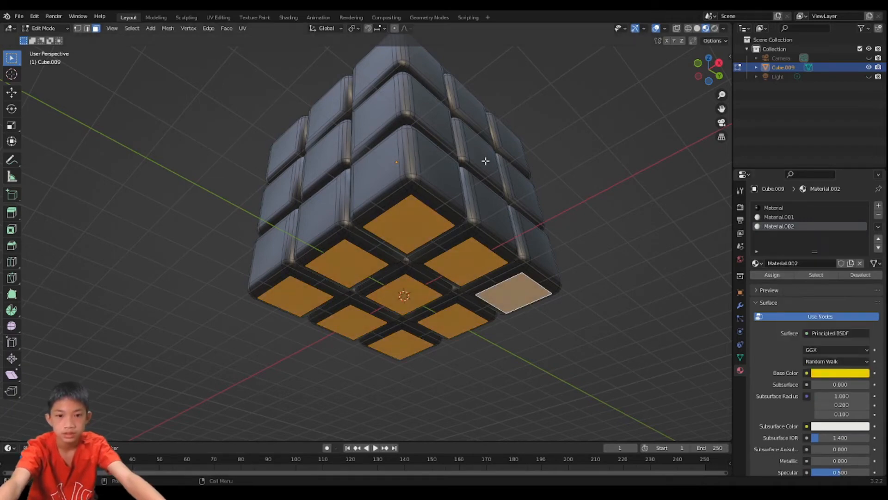
{"action": "left_click", "coordinate": [572, 154]}
{"action": "scroll", "coordinate": [573, 154], "scroll_direction": "down", "scroll_amount": 4}
{"action": "middle_click_drag", "start_coordinate": [572, 155], "coordinate": [586, 265]}
{"action": "key", "text": "Tab"}
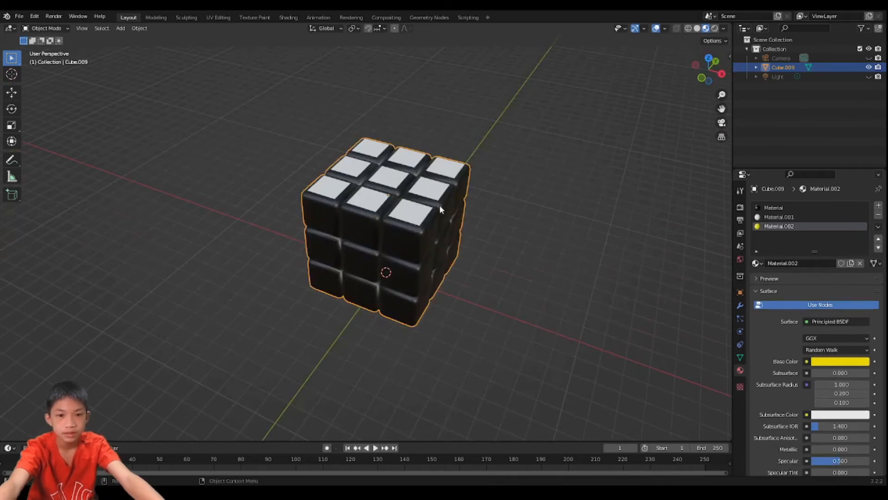
- Select the nine flat faces on the block's front (−Y) side in Edit Mode
{"action": "middle_click_drag", "start_coordinate": [445, 251], "coordinate": [423, 225]}
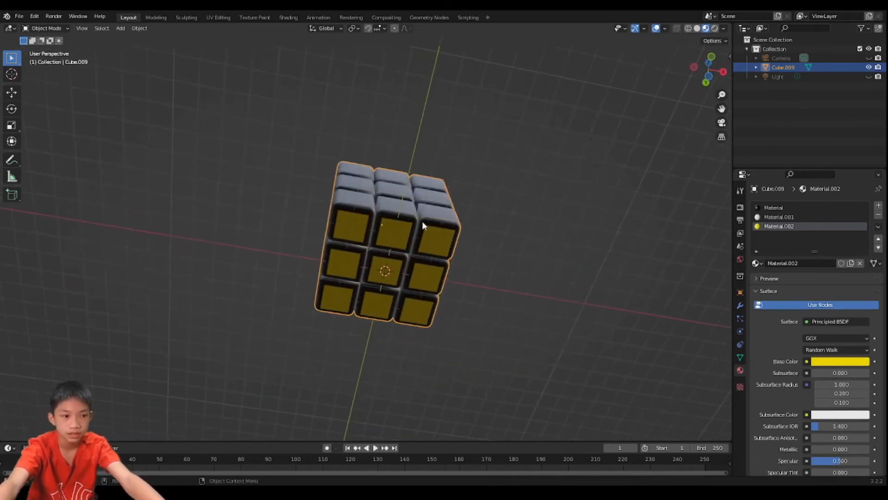
{"action": "middle_click_drag", "start_coordinate": [308, 363], "coordinate": [409, 280]}
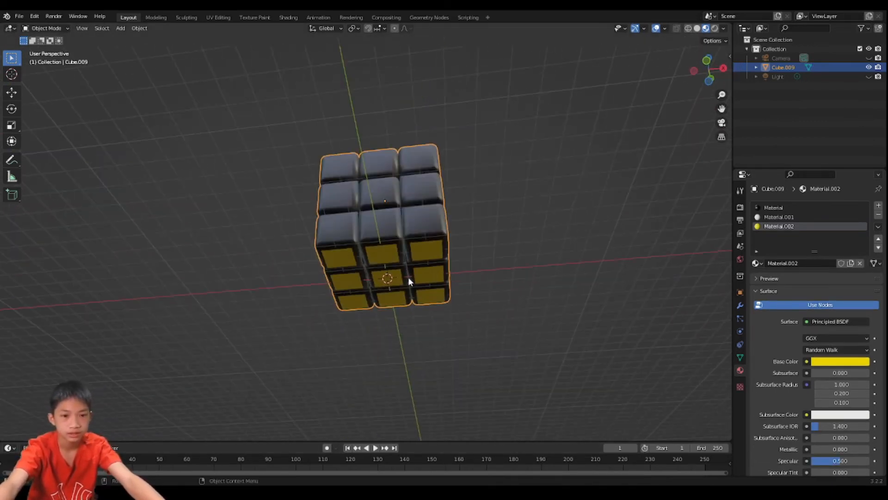
{"action": "middle_click_drag", "start_coordinate": [396, 189], "coordinate": [395, 214]}
{"action": "scroll", "coordinate": [395, 214], "scroll_direction": "up", "scroll_amount": 2}
{"action": "key", "text": "Tab"}
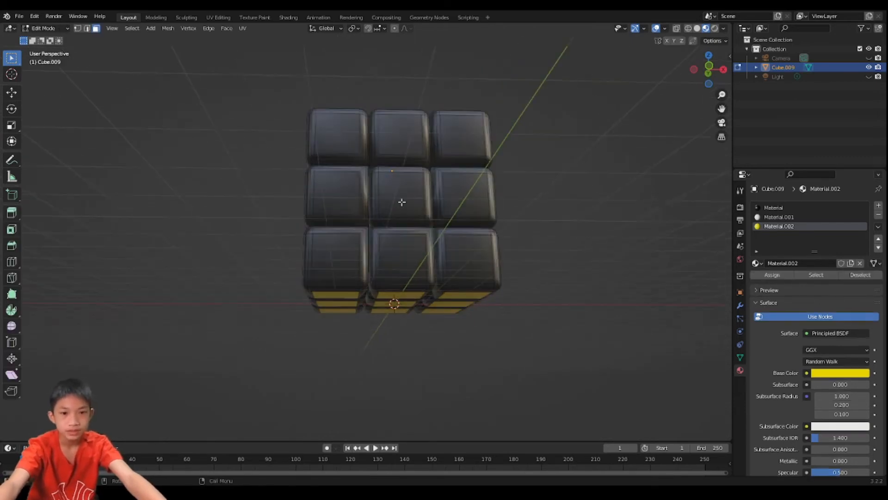
{"action": "left_click", "coordinate": [330, 136]}
{"action": "left_click", "coordinate": [340, 194], "text": "shift"}
{"action": "left_click", "coordinate": [388, 188], "text": "shift"}
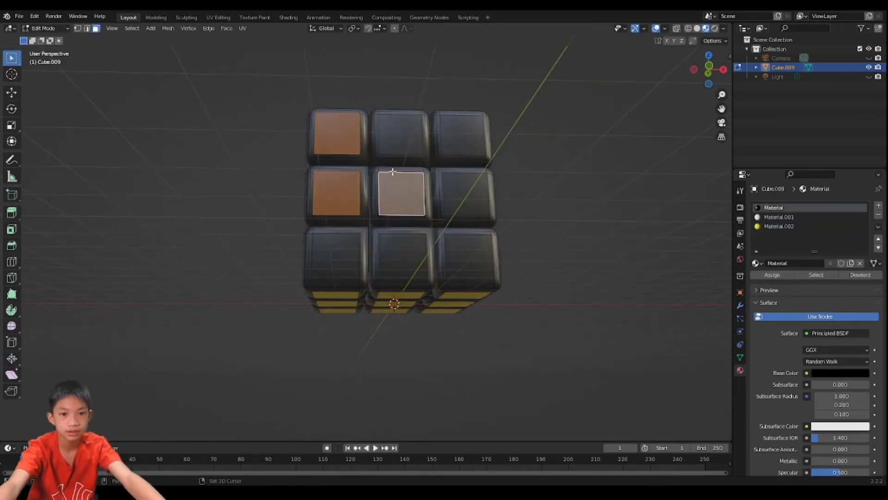
{"action": "left_click", "coordinate": [394, 141], "text": "shift"}
{"action": "left_click", "coordinate": [459, 148], "text": "shift"}
{"action": "left_click", "coordinate": [461, 204], "text": "shift"}
{"action": "left_click", "coordinate": [473, 251], "text": "shift"}
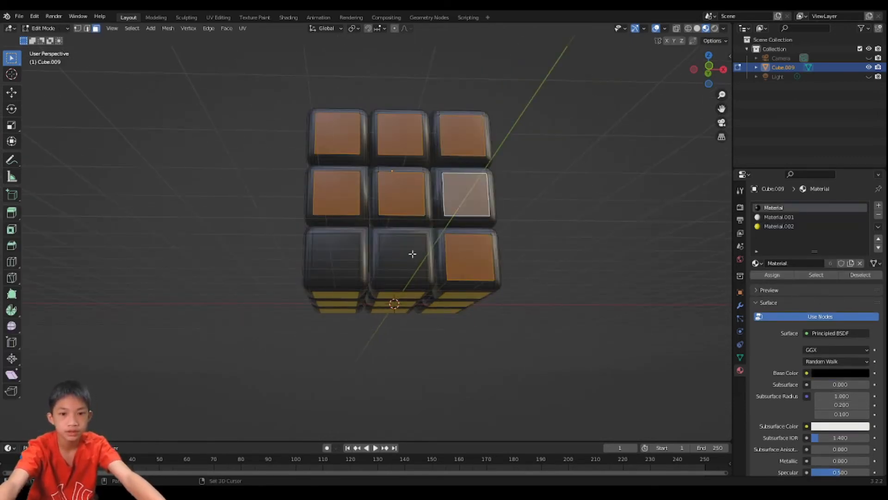
{"action": "left_click", "coordinate": [411, 253], "text": "shift"}
{"action": "left_click", "coordinate": [354, 256], "text": "shift"}
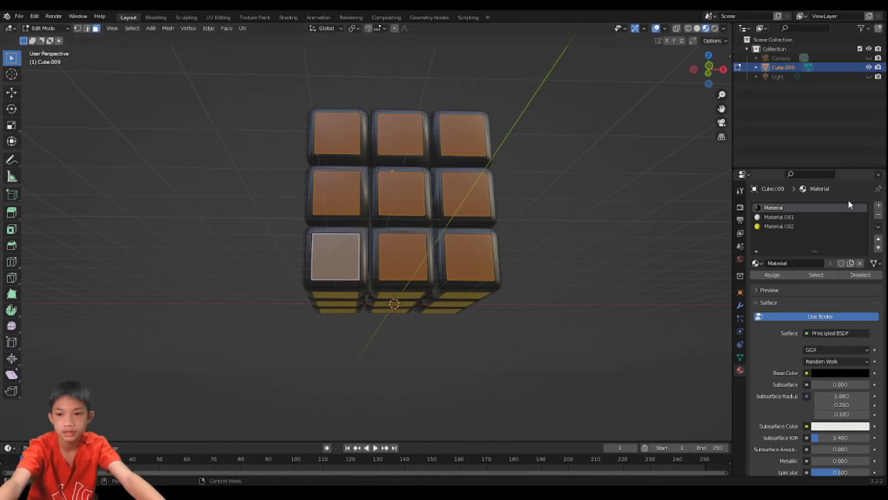
- Create a fourth material with a blue Base Color and assign it to the nine selected front-side faces
{"action": "left_click", "coordinate": [878, 205]}
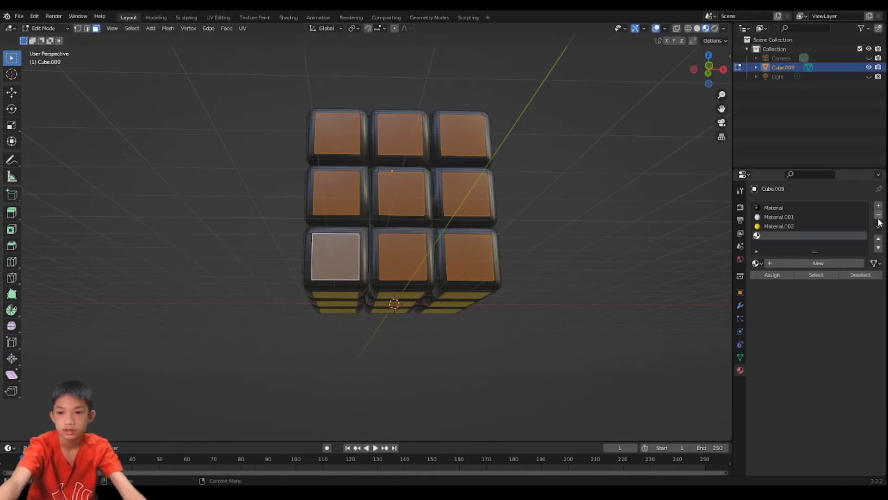
{"action": "left_click", "coordinate": [816, 263]}
{"action": "left_click", "coordinate": [838, 373]}
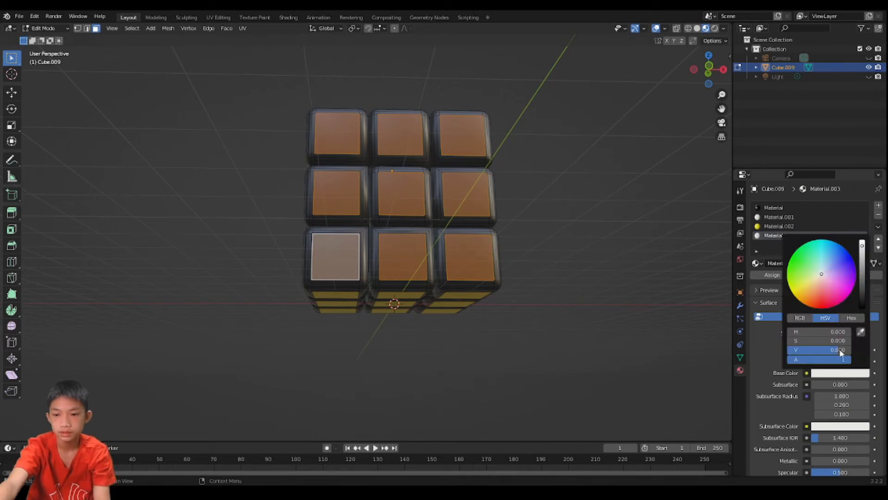
{"action": "left_click_drag", "start_coordinate": [846, 262], "coordinate": [852, 260]}
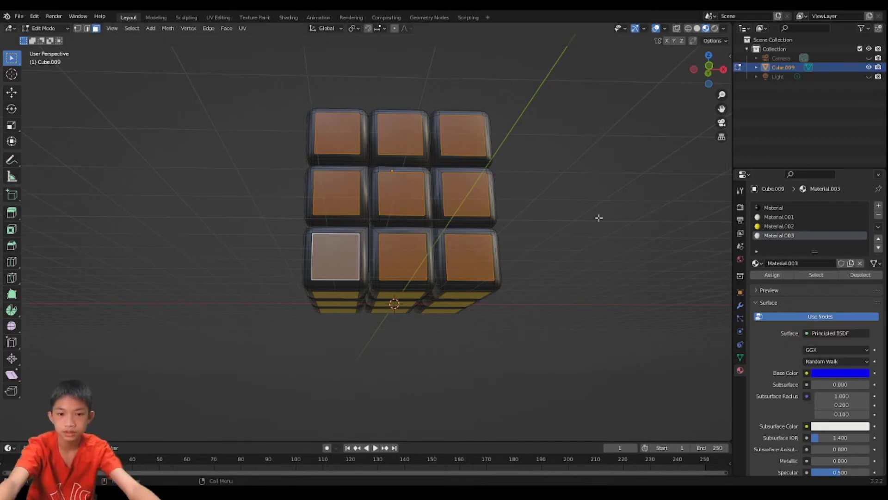
{"action": "left_click", "coordinate": [772, 274]}
{"action": "scroll", "coordinate": [496, 214], "scroll_direction": "down", "scroll_amount": 3}
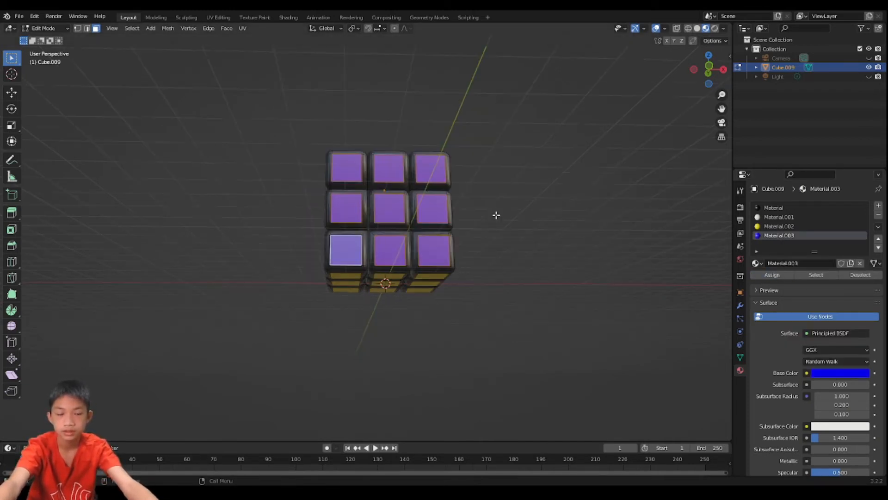
- Adjust the front-side material's Base Color to a slightly different blue with a hue of 0.660
{"action": "middle_click_drag", "start_coordinate": [495, 214], "coordinate": [429, 273]}
{"action": "middle_click_drag", "start_coordinate": [339, 197], "coordinate": [388, 139]}
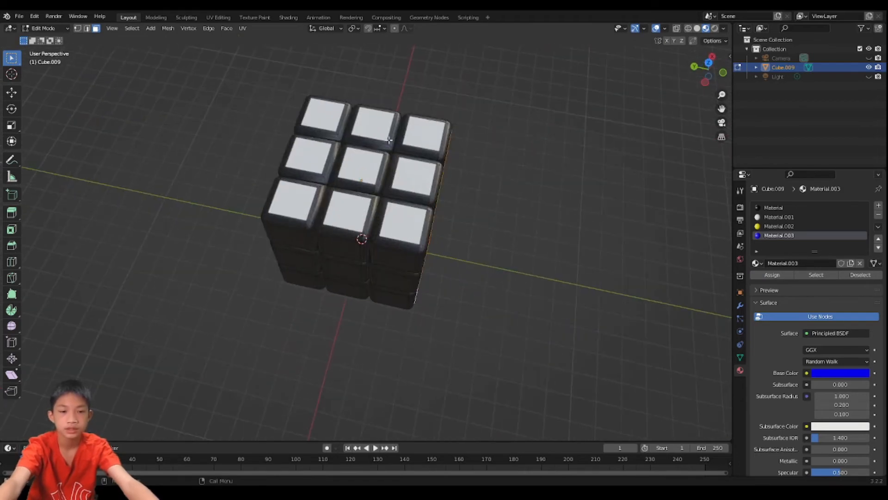
{"action": "middle_click_drag", "start_coordinate": [348, 198], "coordinate": [312, 114]}
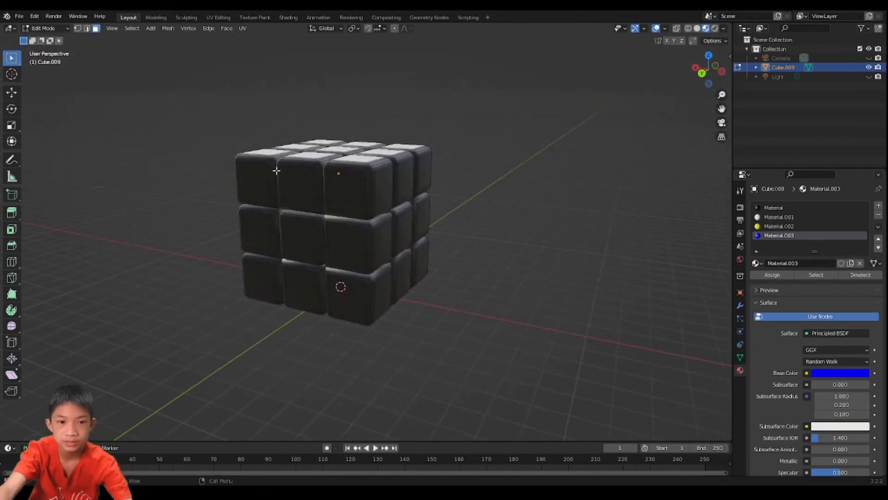
{"action": "middle_click_drag", "start_coordinate": [302, 232], "coordinate": [635, 234]}
{"action": "left_click", "coordinate": [863, 377]}
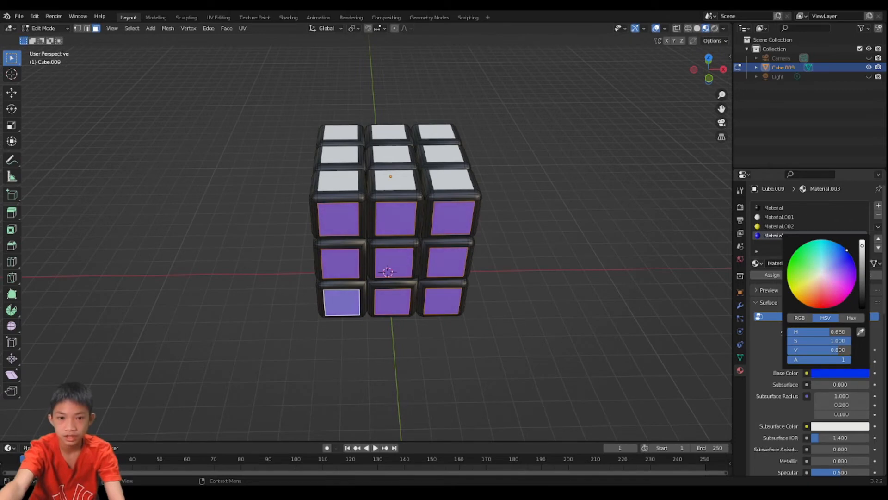
- Select the nine flat faces on the block's back (+Y) side, opposite the blue faces
{"action": "scroll", "coordinate": [254, 66], "scroll_direction": "down", "scroll_amount": 2}
{"action": "middle_click_drag", "start_coordinate": [386, 223], "coordinate": [388, 195]}
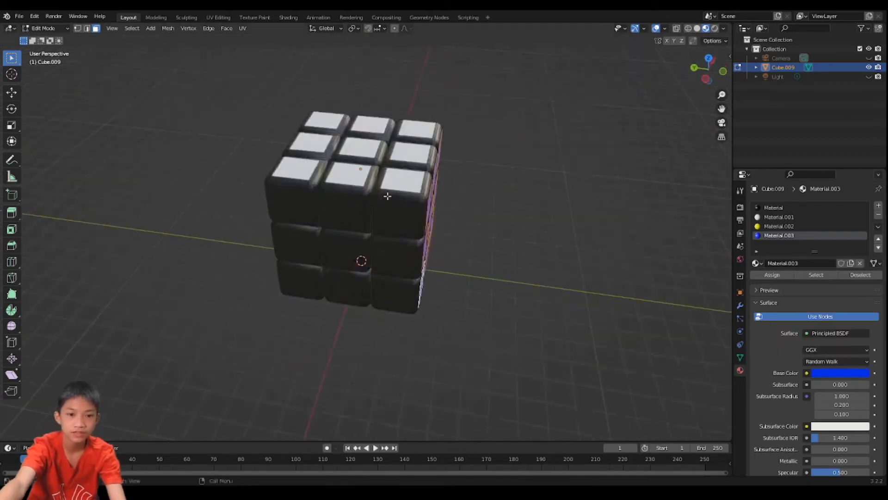
{"action": "scroll", "coordinate": [455, 201], "scroll_direction": "up", "scroll_amount": 3}
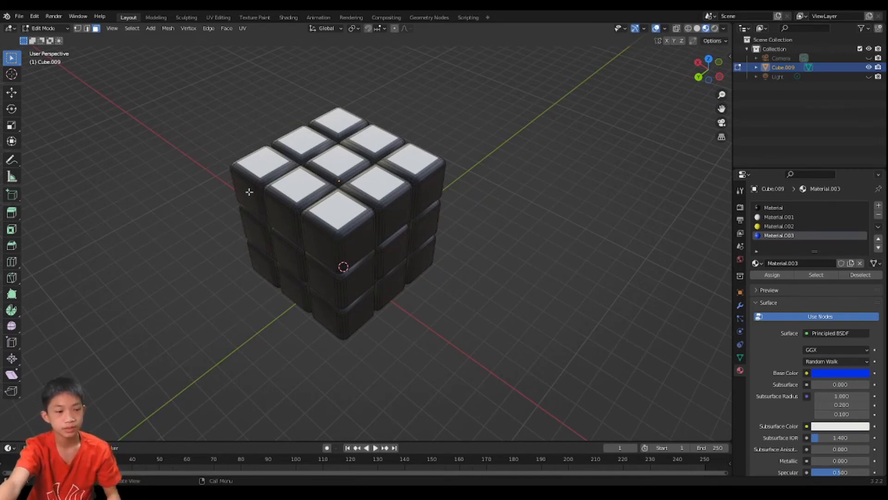
{"action": "middle_click_drag", "start_coordinate": [249, 191], "coordinate": [364, 208]}
{"action": "scroll", "coordinate": [291, 146], "scroll_direction": "up", "scroll_amount": 3}
{"action": "left_click", "coordinate": [263, 109]}
{"action": "scroll", "coordinate": [307, 158], "scroll_direction": "down", "scroll_amount": 3}
{"action": "middle_click_drag", "start_coordinate": [315, 260], "coordinate": [389, 242]}
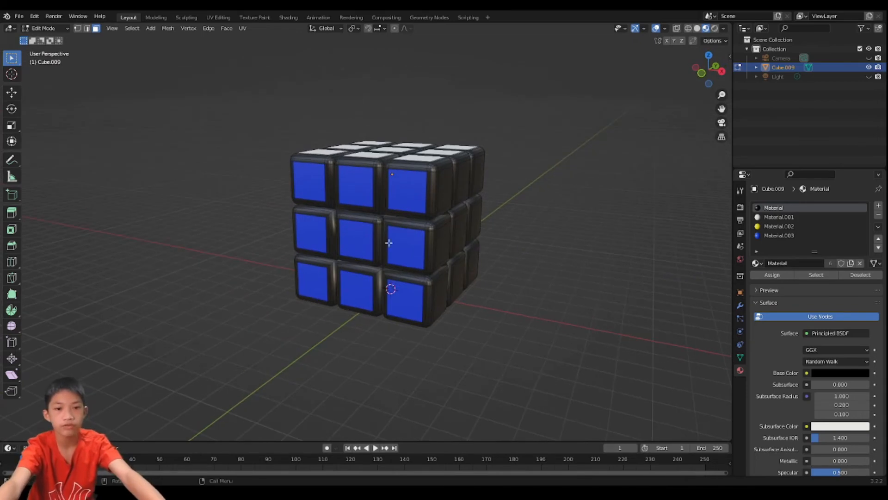
{"action": "middle_click_drag", "start_coordinate": [445, 261], "coordinate": [285, 280]}
{"action": "left_click", "coordinate": [324, 269], "text": "shift"}
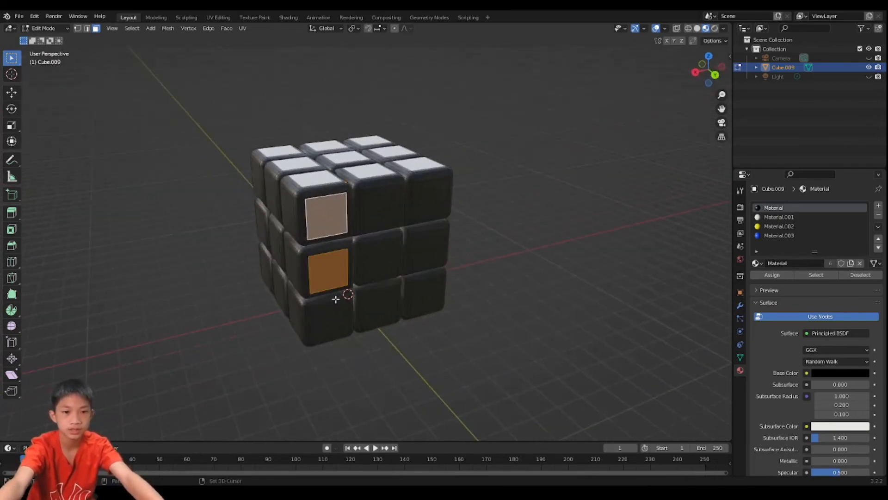
{"action": "left_click", "coordinate": [341, 314], "text": "shift"}
{"action": "left_click", "coordinate": [388, 305], "text": "shift"}
{"action": "left_click", "coordinate": [375, 257], "text": "shift"}
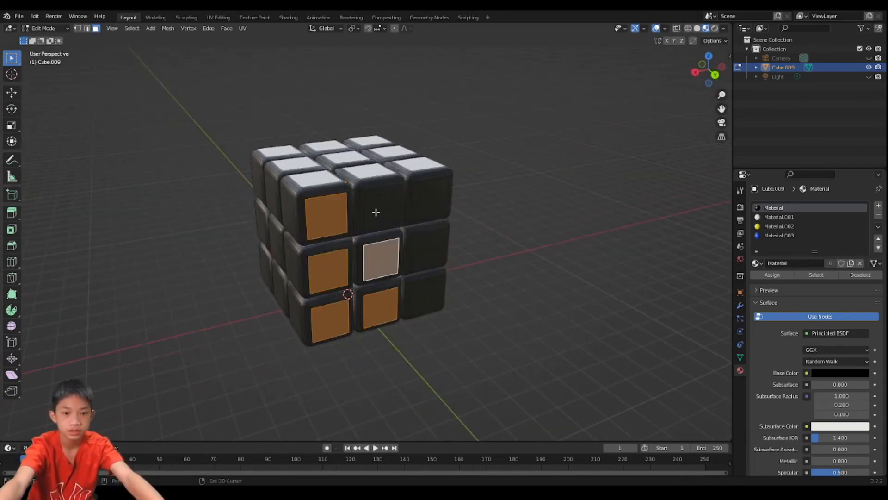
{"action": "left_click", "coordinate": [376, 212], "text": "shift"}
{"action": "left_click", "coordinate": [416, 209], "text": "shift"}
{"action": "left_click", "coordinate": [420, 250], "text": "shift"}
{"action": "left_click", "coordinate": [440, 296], "text": "shift"}
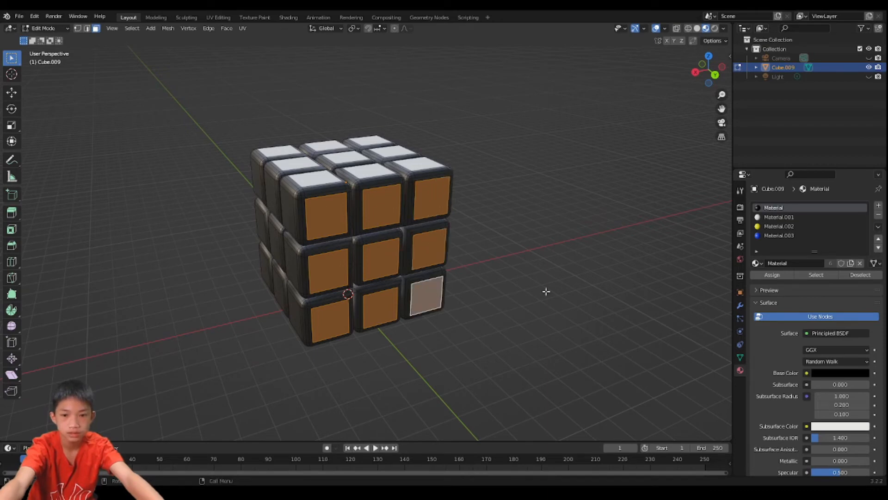
- Create a fifth material with a bright green Base Color, hue 0.318, and assign it to the selected back-side faces
{"action": "left_click", "coordinate": [879, 206]}
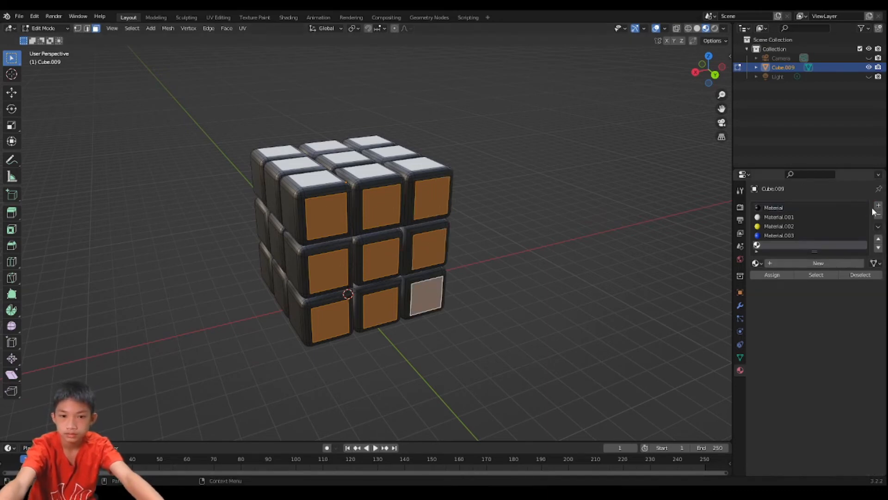
{"action": "left_click", "coordinate": [812, 262]}
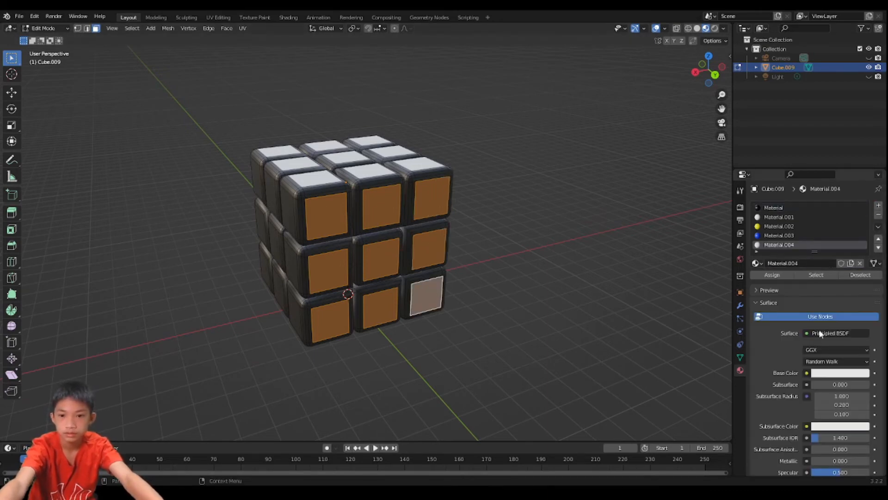
{"action": "left_click", "coordinate": [834, 374]}
{"action": "left_click", "coordinate": [791, 271]}
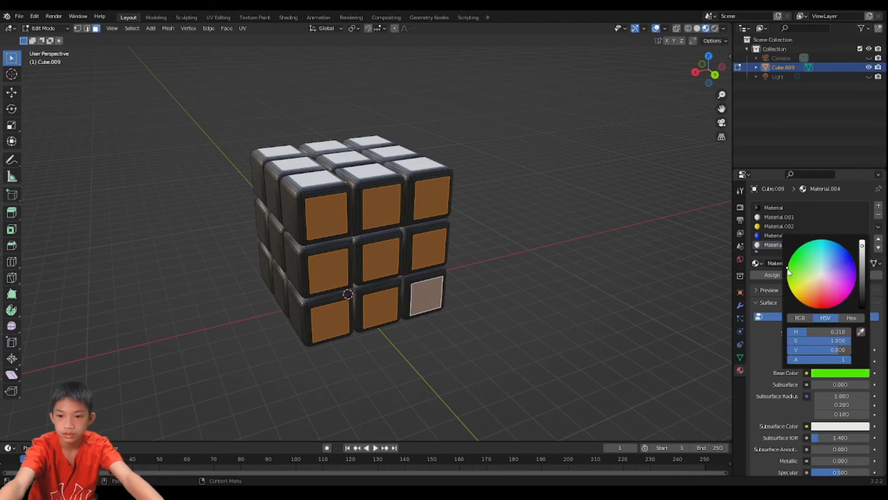
{"action": "left_click", "coordinate": [772, 275]}
- Change the front-side blue material's Base Color to a lighter sky blue and return to Object Mode
{"action": "middle_click_drag", "start_coordinate": [444, 283], "coordinate": [634, 269]}
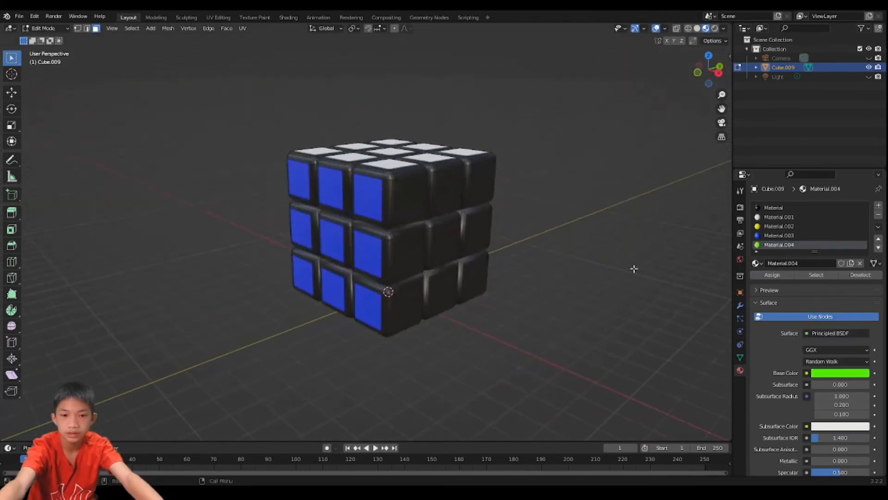
{"action": "left_click", "coordinate": [779, 235]}
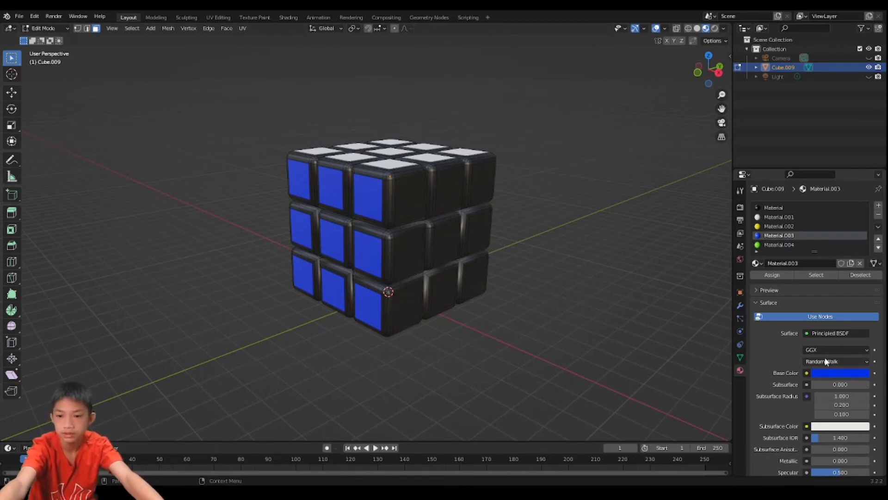
{"action": "left_click", "coordinate": [829, 372]}
{"action": "left_click_drag", "start_coordinate": [828, 251], "coordinate": [839, 245]}
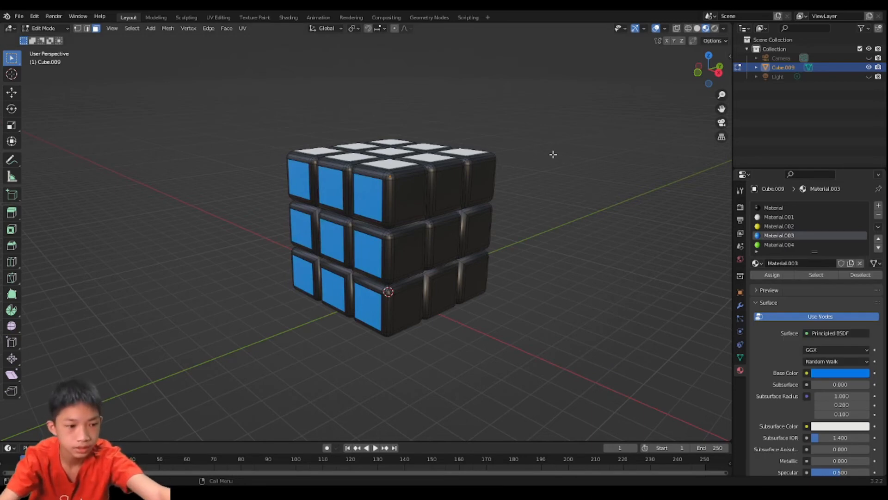
{"action": "key", "text": "Tab"}
- Examine the cube from several angles to check the coloured sides and find those still black
{"action": "mouse_move", "coordinate": [346, 163]}
{"action": "middle_mouse_down"}
{"action": "mouse_move", "coordinate": [423, 173]}
{"action": "mouse_move", "coordinate": [359, 164]}
{"action": "middle_mouse_up"}
{"action": "scroll", "coordinate": [423, 173], "scroll_direction": "down", "scroll_amount": 2}
{"action": "middle_click_drag", "start_coordinate": [418, 184], "coordinate": [460, 232]}
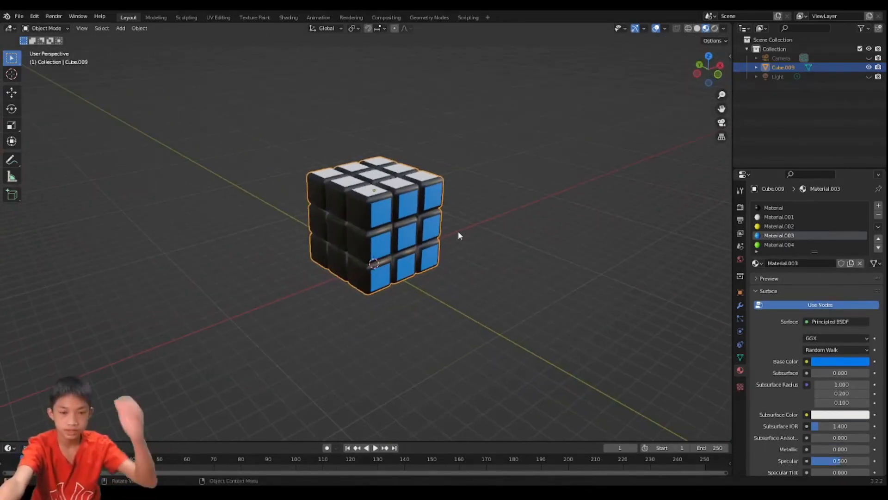
{"action": "middle_click_drag", "start_coordinate": [337, 226], "coordinate": [303, 214]}
{"action": "scroll", "coordinate": [359, 198], "scroll_direction": "up", "scroll_amount": 2}
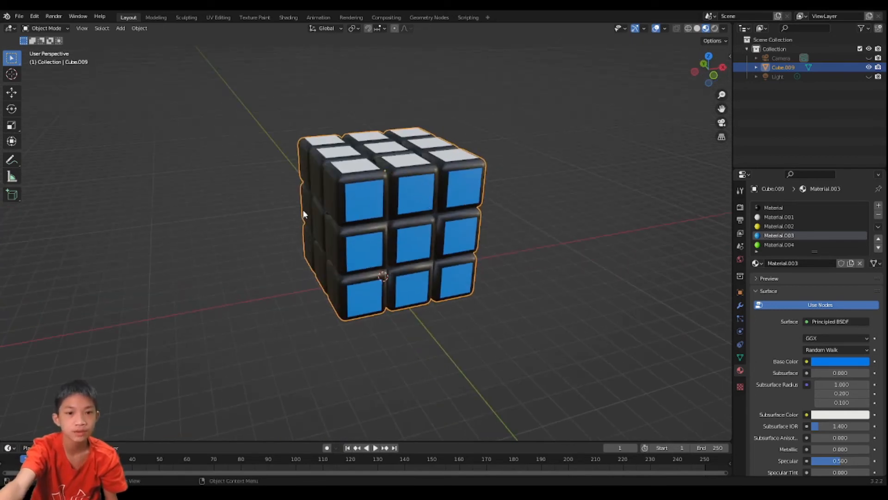
{"action": "mouse_move", "coordinate": [374, 202]}
{"action": "middle_mouse_down"}
{"action": "mouse_move", "coordinate": [428, 201]}
{"action": "mouse_move", "coordinate": [354, 189]}
{"action": "mouse_move", "coordinate": [375, 198]}
{"action": "middle_mouse_up"}
{"action": "scroll", "coordinate": [374, 199], "scroll_direction": "down", "scroll_amount": 2}
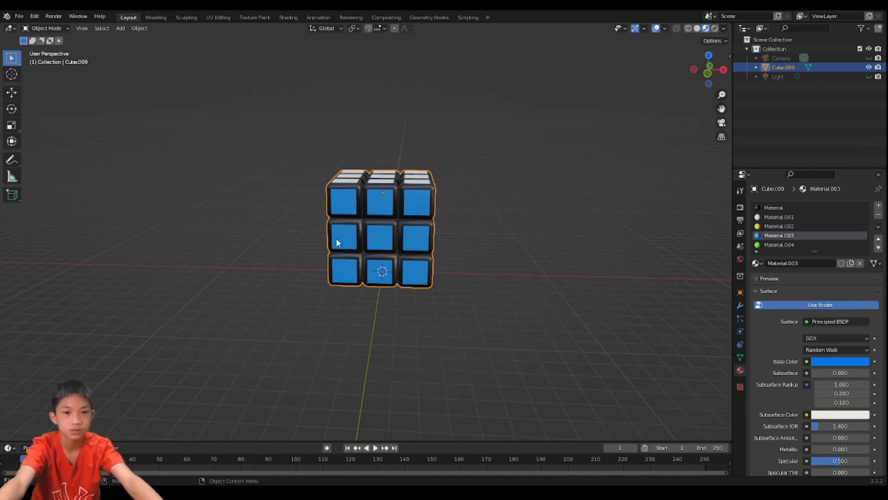
{"action": "middle_click_drag", "start_coordinate": [390, 184], "coordinate": [219, 165]}
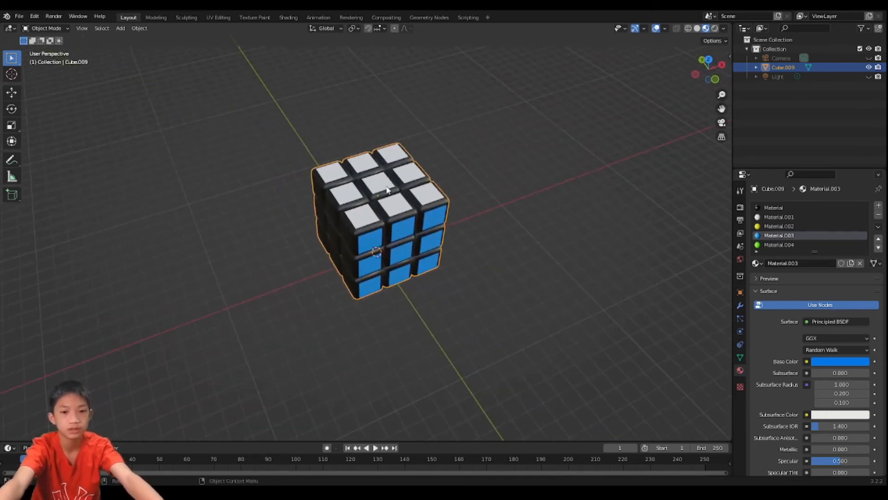
{"action": "middle_click_drag", "start_coordinate": [450, 187], "coordinate": [375, 156]}
{"action": "scroll", "coordinate": [372, 157], "scroll_direction": "up", "scroll_amount": 2}
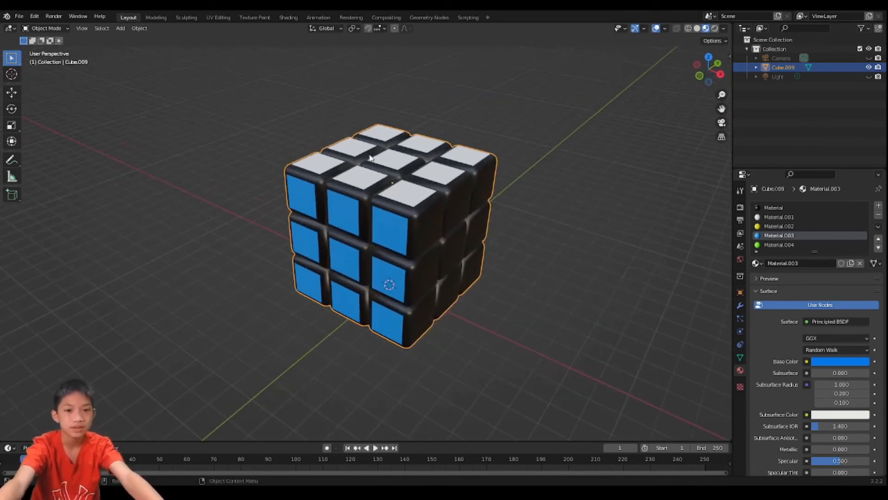
{"action": "middle_click_drag", "start_coordinate": [460, 126], "coordinate": [401, 181]}
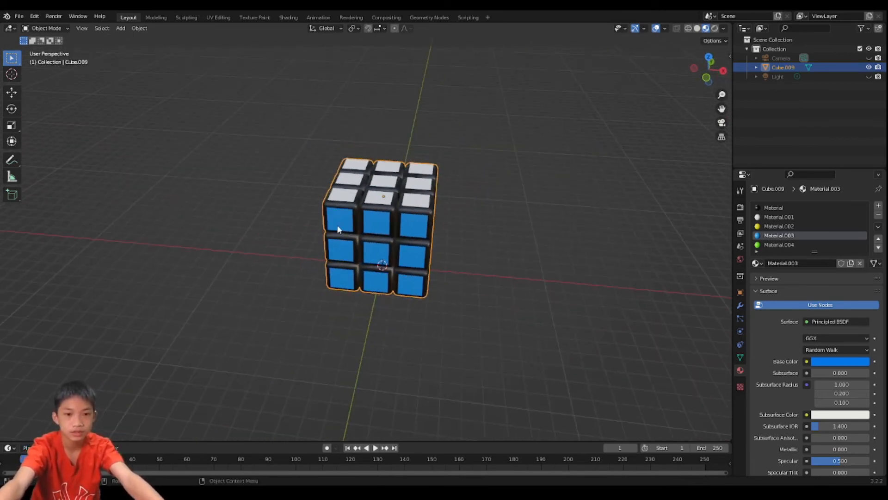
{"action": "middle_click_drag", "start_coordinate": [343, 212], "coordinate": [305, 254]}
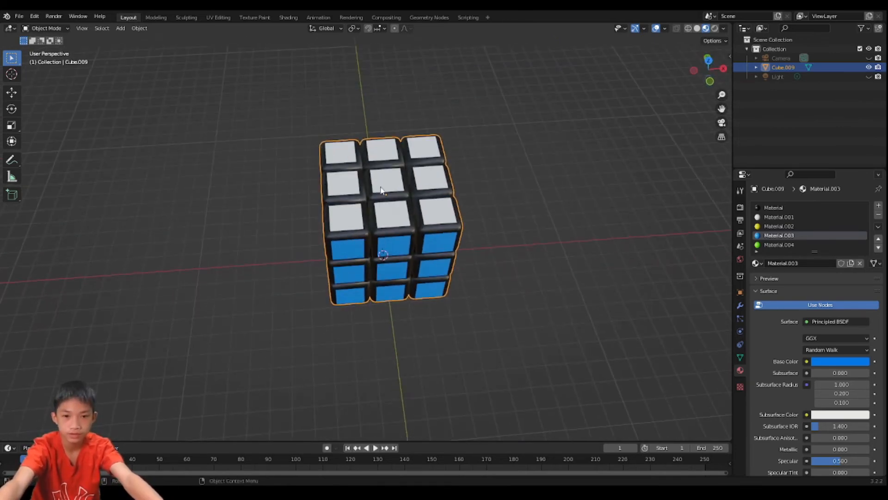
{"action": "middle_click_drag", "start_coordinate": [333, 209], "coordinate": [373, 212]}
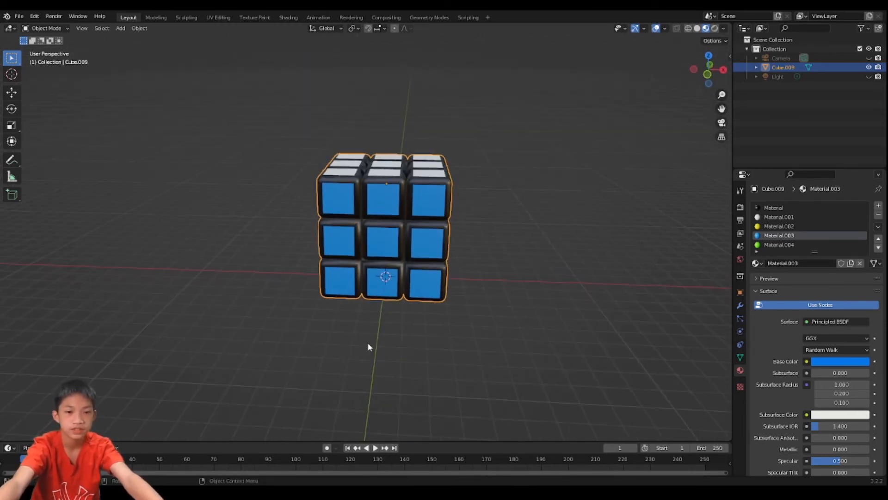
{"action": "middle_click_drag", "start_coordinate": [444, 242], "coordinate": [413, 248]}
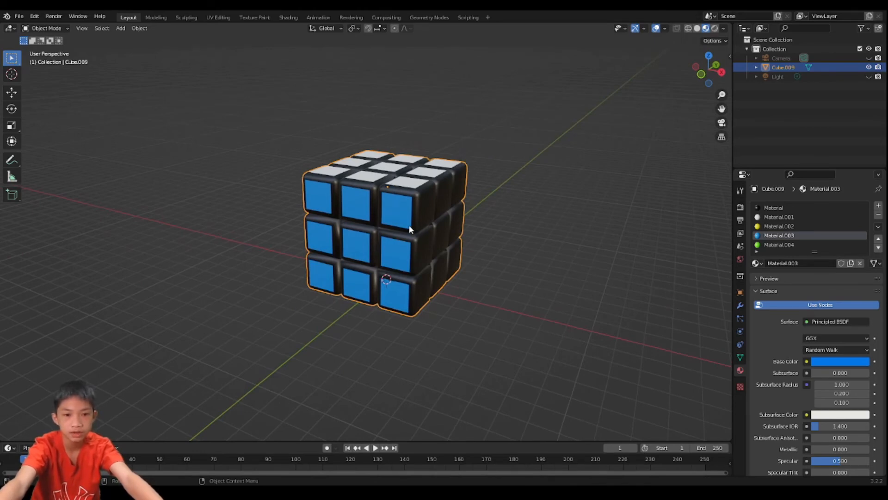
- Select the nine flat faces on the block's +X side in Edit Mode
{"action": "key", "text": "Tab"}
{"action": "left_click", "coordinate": [424, 215]}
{"action": "left_click", "coordinate": [427, 258], "text": "shift"}
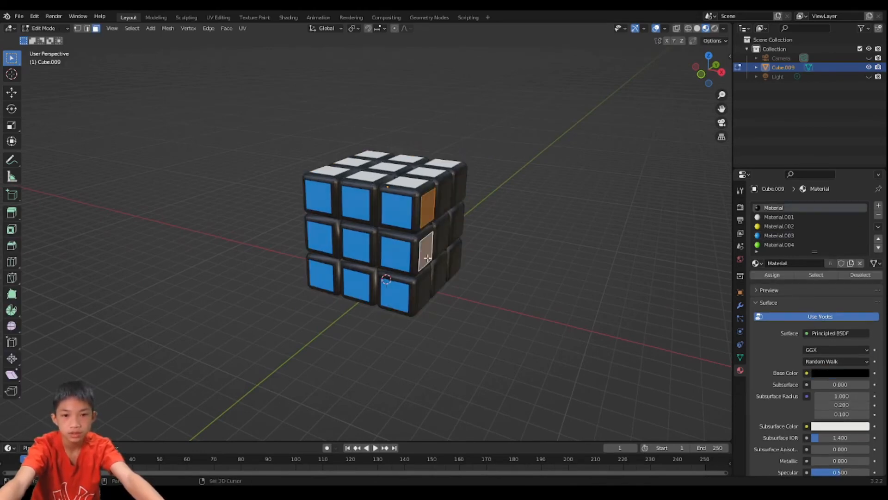
{"action": "left_click", "coordinate": [427, 283], "text": "shift"}
{"action": "left_click", "coordinate": [443, 272], "text": "shift"}
{"action": "left_click", "coordinate": [442, 239], "text": "shift"}
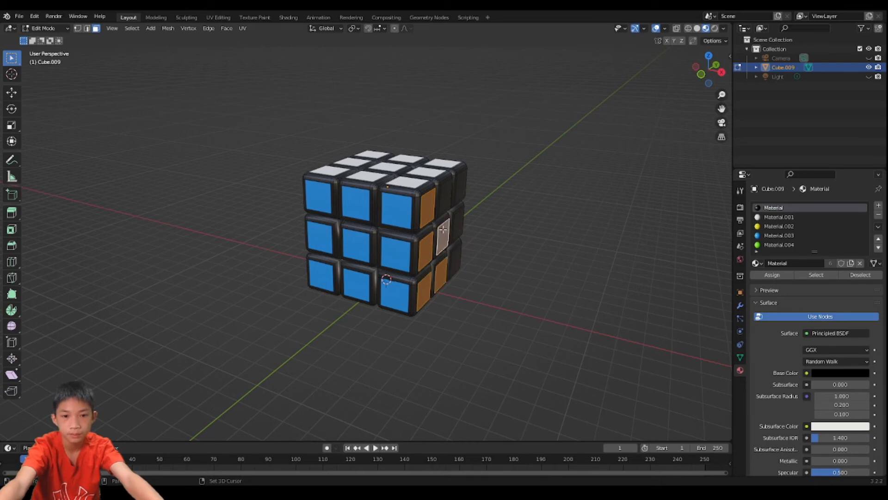
{"action": "left_click", "coordinate": [443, 200], "text": "shift"}
{"action": "left_click", "coordinate": [461, 189], "text": "shift"}
{"action": "left_click", "coordinate": [460, 226], "text": "shift"}
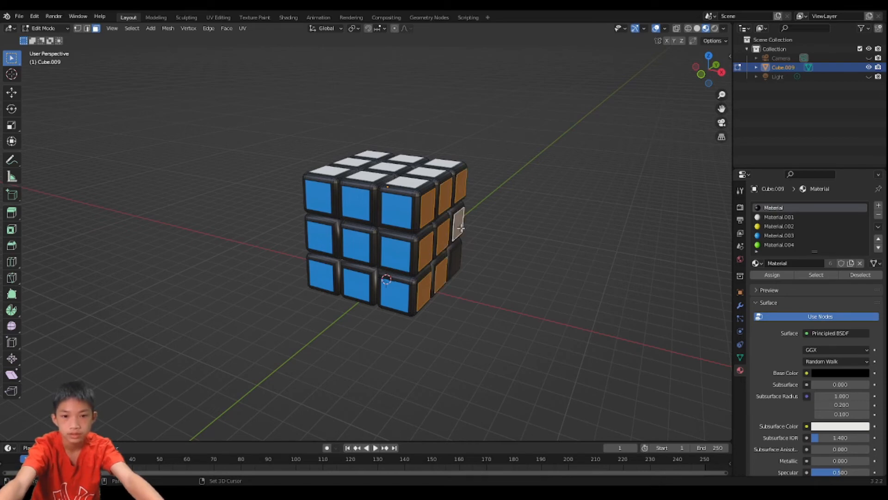
{"action": "left_click", "coordinate": [457, 257], "text": "shift"}
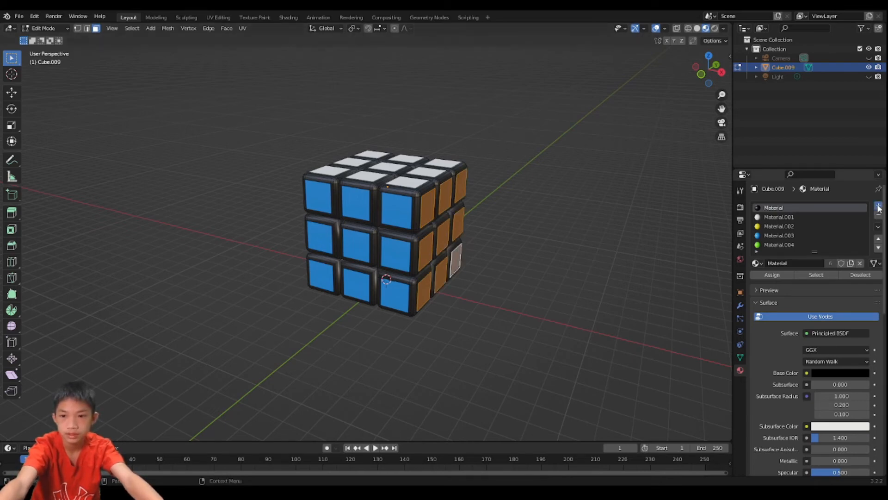
- Create a sixth material with an orange Base Color, assign it to the selected +X faces and return to Object Mode
{"action": "left_click", "coordinate": [878, 205]}
{"action": "left_click", "coordinate": [819, 262]}
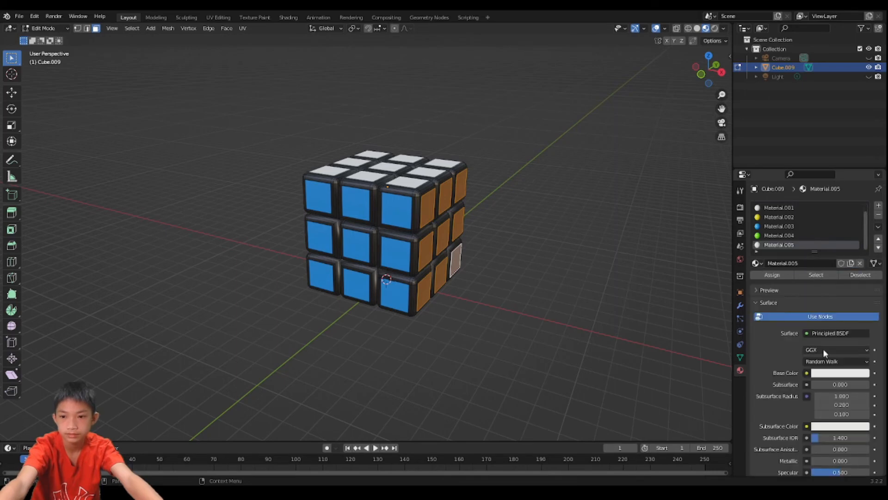
{"action": "left_click", "coordinate": [828, 372]}
{"action": "left_click_drag", "start_coordinate": [821, 302], "coordinate": [808, 301]}
{"action": "left_click", "coordinate": [772, 274]}
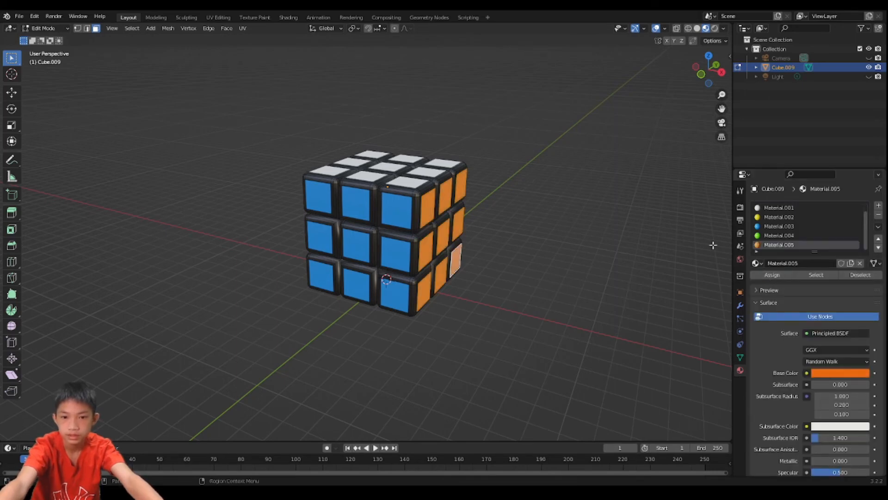
{"action": "key", "text": "Tab"}
{"action": "middle_click_drag", "start_coordinate": [493, 169], "coordinate": [416, 199]}
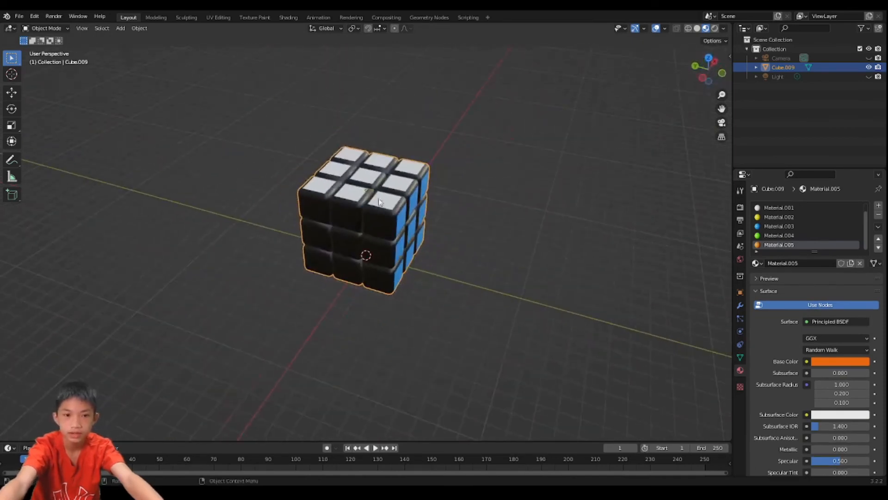
- Select the nine flat faces on the block's remaining black side in Edit Mode
{"action": "key", "text": "Tab"}
{"action": "left_click", "coordinate": [343, 214]}
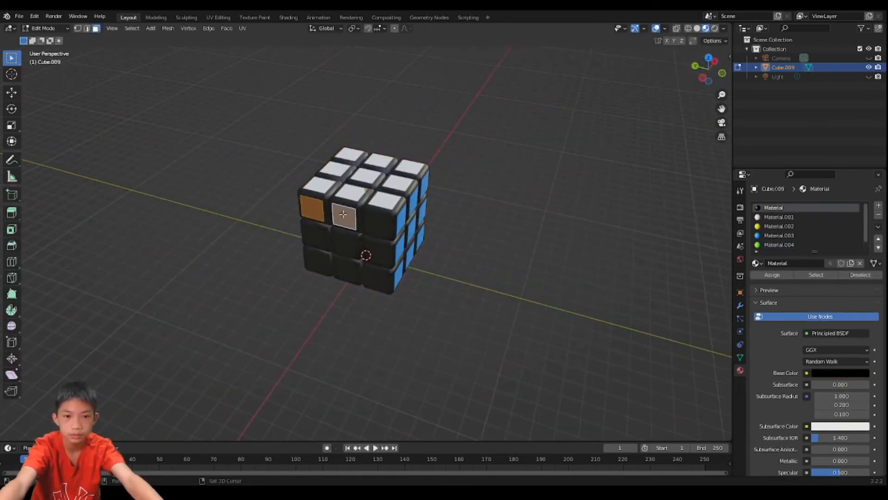
{"action": "left_click", "coordinate": [375, 222], "text": "shift"}
{"action": "left_click", "coordinate": [310, 234], "text": "shift"}
{"action": "left_click", "coordinate": [348, 240], "text": "shift"}
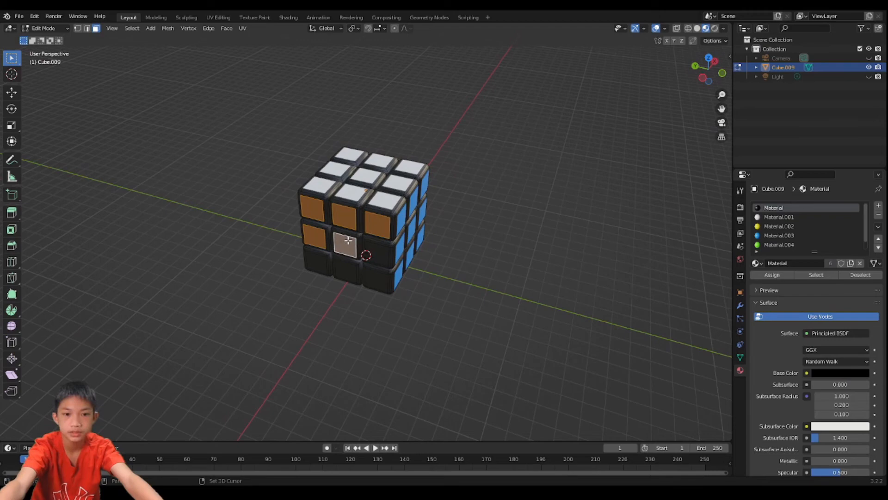
{"action": "left_click", "coordinate": [381, 249], "text": "shift"}
{"action": "left_click", "coordinate": [323, 263], "text": "shift"}
{"action": "left_click", "coordinate": [344, 269], "text": "shift"}
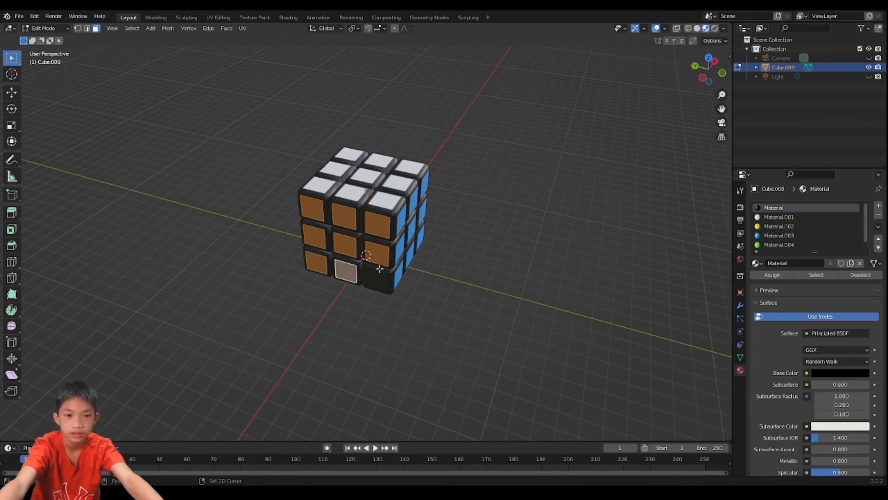
{"action": "left_click", "coordinate": [376, 279], "text": "shift"}
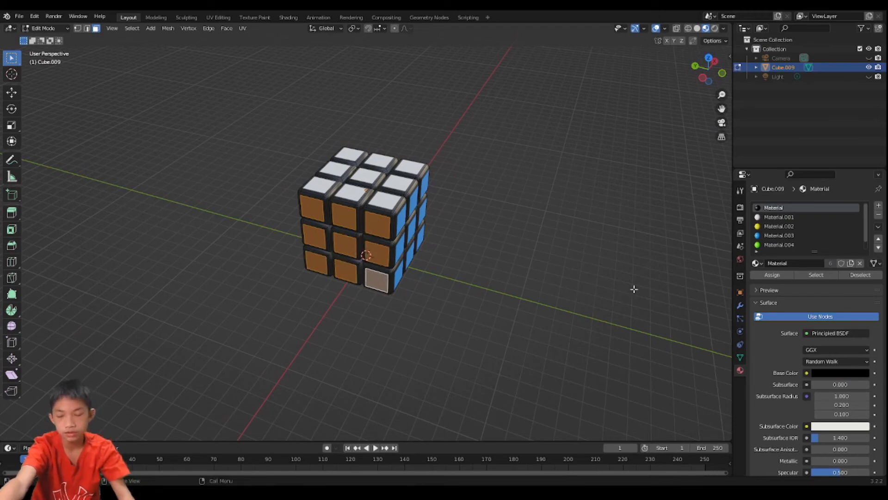
- Create a seventh material with a red-orange Base Color, assign it to the selected −X faces and return to Object Mode
{"action": "left_click", "coordinate": [878, 205]}
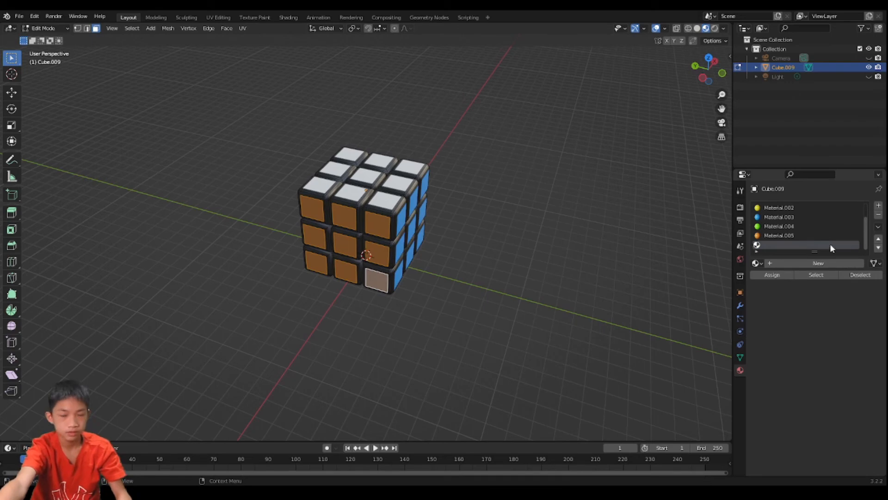
{"action": "left_click", "coordinate": [810, 262]}
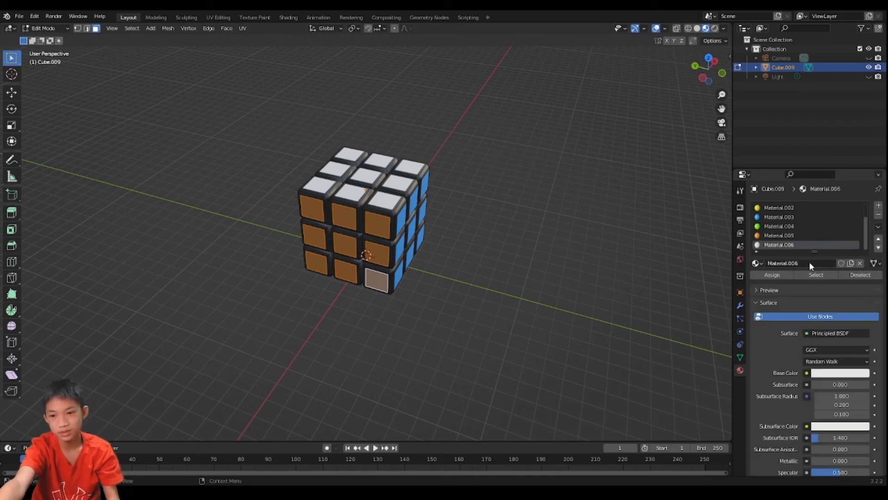
{"action": "left_click", "coordinate": [823, 374]}
{"action": "left_click", "coordinate": [816, 307]}
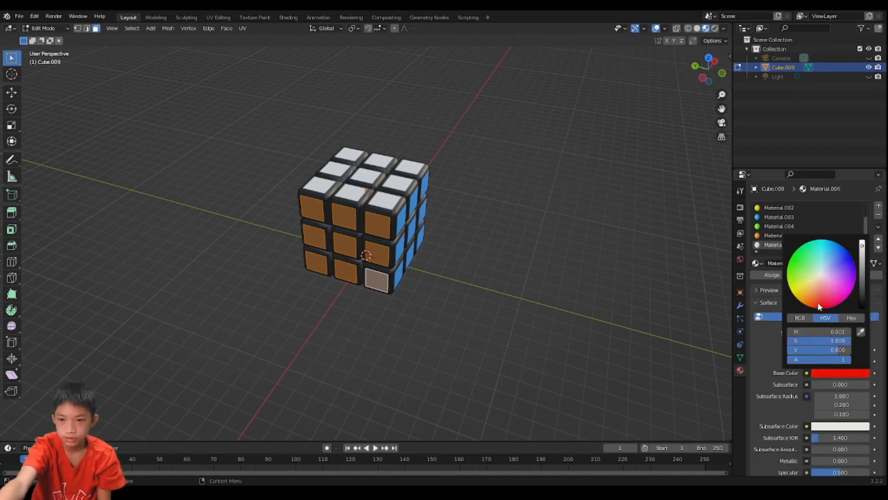
{"action": "left_click_drag", "start_coordinate": [816, 307], "coordinate": [819, 306]}
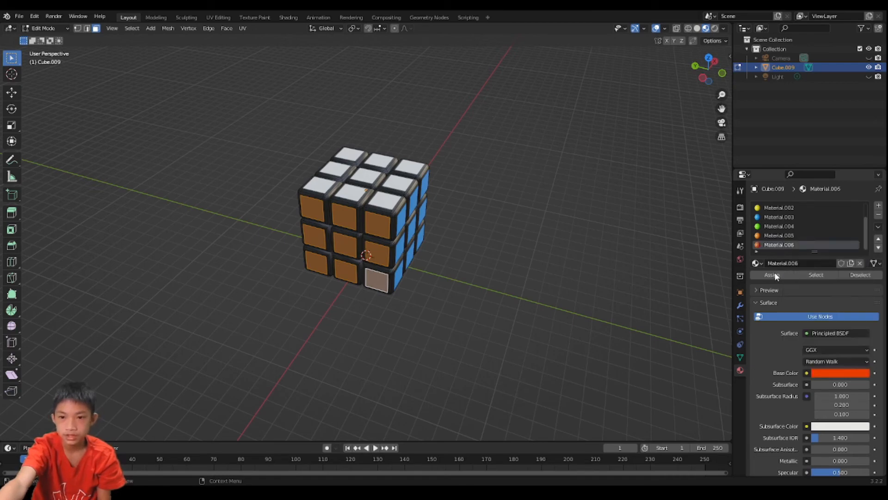
{"action": "left_click", "coordinate": [775, 275]}
{"action": "middle_click_drag", "start_coordinate": [602, 238], "coordinate": [356, 206]}
{"action": "key", "text": "Tab"}
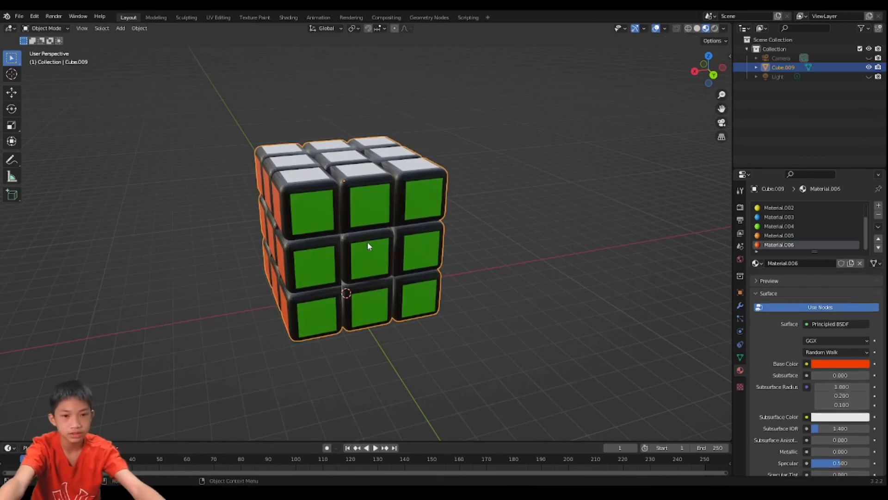
- Examine the fully coloured cube from several angles and distances
{"action": "middle_click_drag", "start_coordinate": [367, 241], "coordinate": [269, 225]}
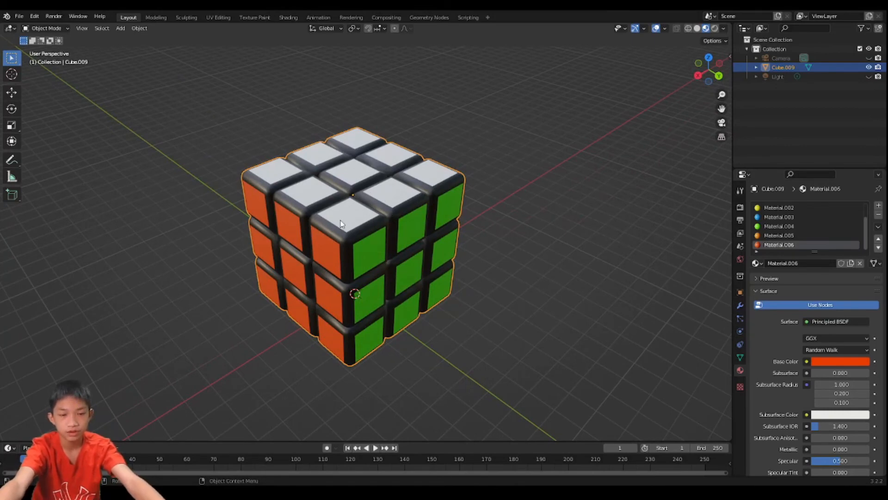
{"action": "middle_click_drag", "start_coordinate": [340, 224], "coordinate": [260, 214]}
{"action": "middle_click_drag", "start_coordinate": [344, 176], "coordinate": [331, 179]}
{"action": "scroll", "coordinate": [331, 179], "scroll_direction": "down", "scroll_amount": 2}
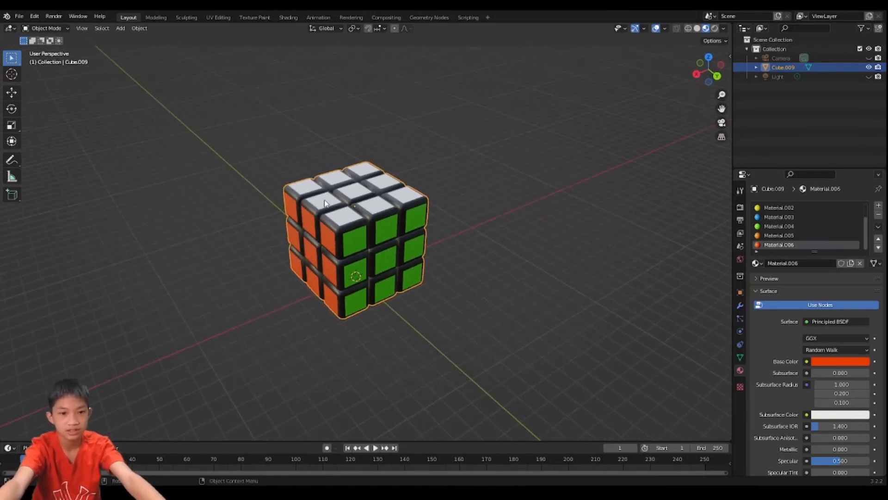
{"action": "scroll", "coordinate": [351, 125], "scroll_direction": "down", "scroll_amount": 1}
{"action": "middle_click_drag", "start_coordinate": [335, 231], "coordinate": [347, 210]}
{"action": "scroll", "coordinate": [374, 224], "scroll_direction": "up", "scroll_amount": 3}
{"action": "scroll", "coordinate": [375, 224], "scroll_direction": "down", "scroll_amount": 2}
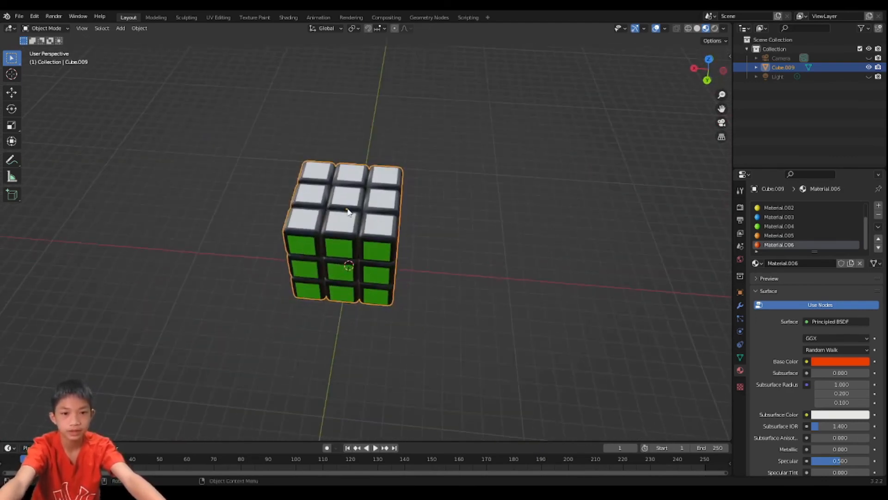
{"action": "left_click", "coordinate": [428, 254]}
{"action": "middle_click_drag", "start_coordinate": [427, 254], "coordinate": [355, 237]}
{"action": "left_click", "coordinate": [353, 262]}
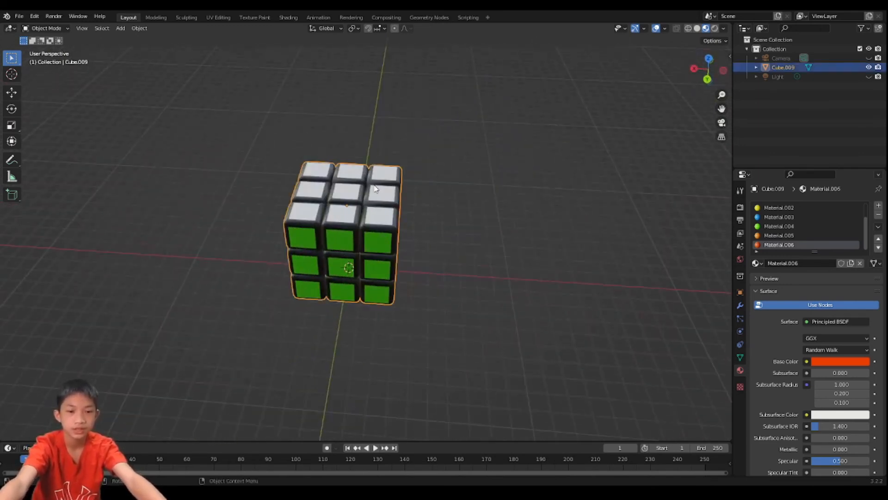
- Separate the cube mesh into individual blocks by loose parts and return to Object Mode
{"action": "key", "text": "Tab"}
{"action": "scroll", "coordinate": [362, 186], "scroll_direction": "up", "scroll_amount": 2}
{"action": "middle_click_drag", "start_coordinate": [362, 186], "coordinate": [389, 177]}
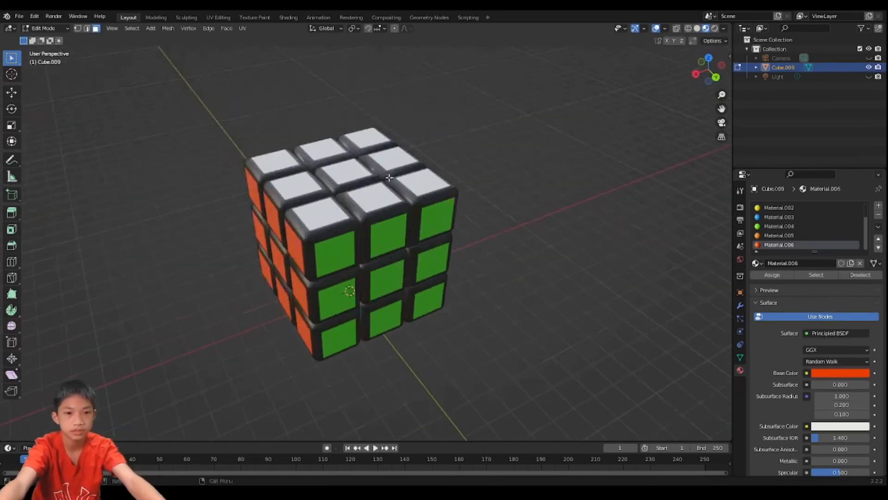
{"action": "key", "text": "p"}
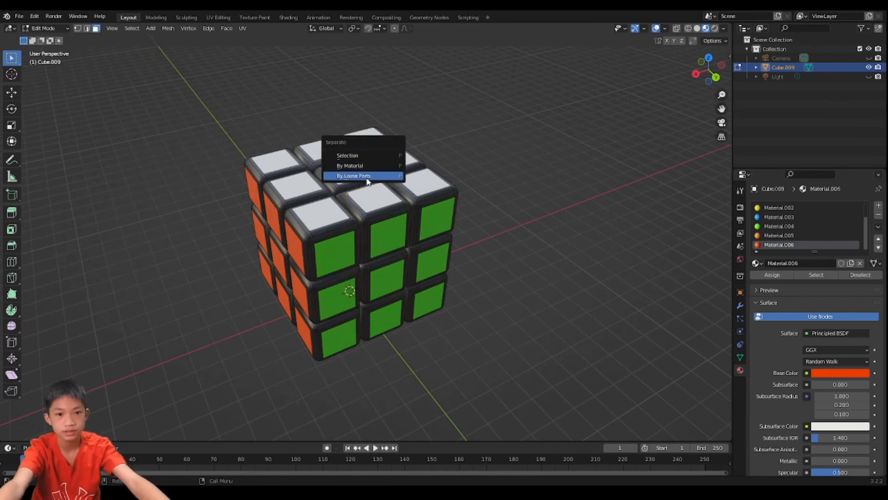
{"action": "left_click", "coordinate": [363, 176]}
{"action": "key", "text": "Tab"}
- Try to move the white top's far corner block away from the cube
{"action": "scroll", "coordinate": [369, 172], "scroll_direction": "down", "scroll_amount": 2}
{"action": "left_click", "coordinate": [370, 169]}
{"action": "key", "text": "g"}
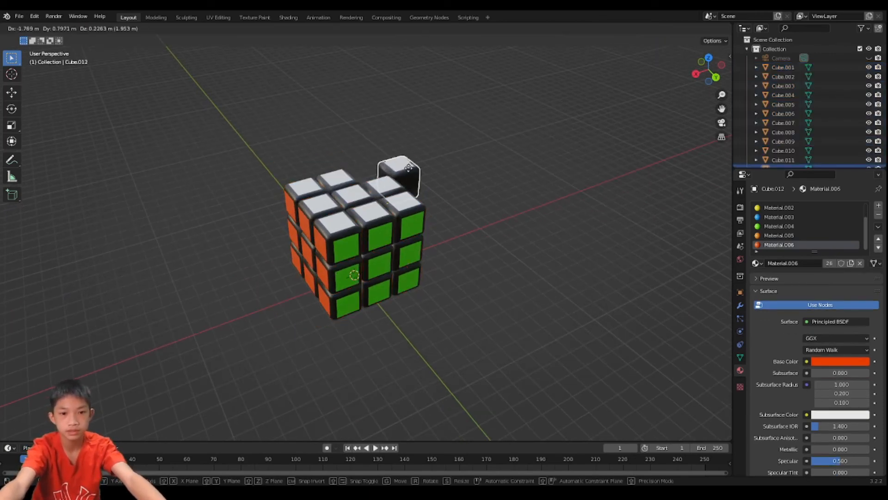
{"action": "right_click", "coordinate": [409, 153]}
- Examine the blue side and select single blocks on it to check that they are separate objects
{"action": "middle_click_drag", "start_coordinate": [409, 152], "coordinate": [476, 154]}
{"action": "scroll", "coordinate": [361, 196], "scroll_direction": "up", "scroll_amount": 4}
{"action": "middle_click_drag", "start_coordinate": [362, 196], "coordinate": [443, 165]}
{"action": "scroll", "coordinate": [402, 214], "scroll_direction": "down", "scroll_amount": 5}
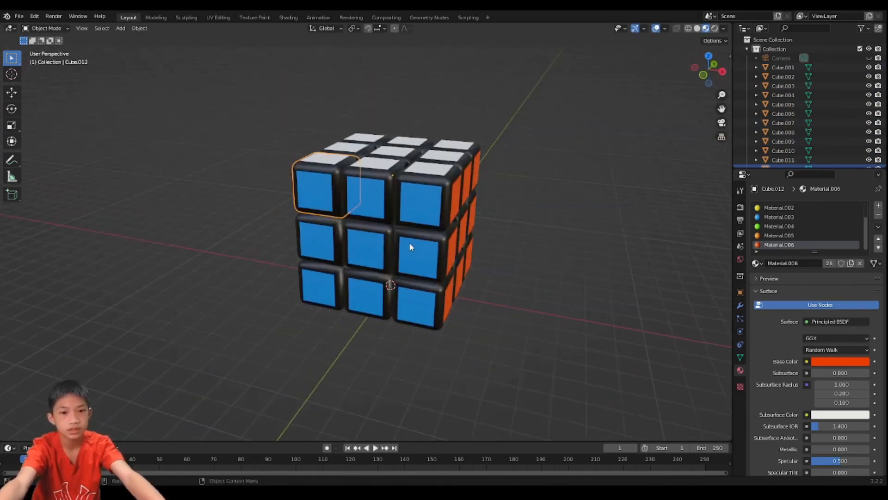
{"action": "left_click_drag", "start_coordinate": [407, 247], "coordinate": [402, 240]}
{"action": "left_click", "coordinate": [376, 231]}
{"action": "left_click", "coordinate": [386, 193]}
{"action": "left_click", "coordinate": [409, 182]}
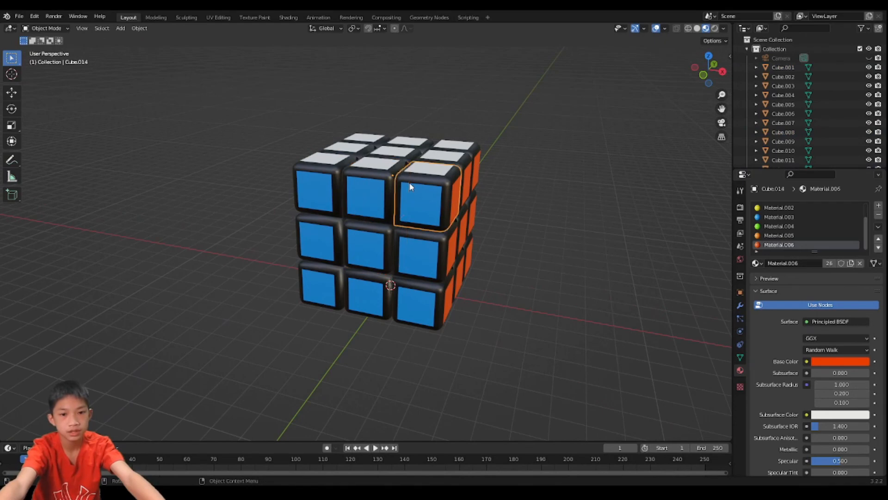
- Try to move the white centre block freely and along the global Z axis
{"action": "middle_click_drag", "start_coordinate": [412, 165], "coordinate": [369, 215]}
{"action": "left_click", "coordinate": [403, 214]}
{"action": "key", "text": "g"}
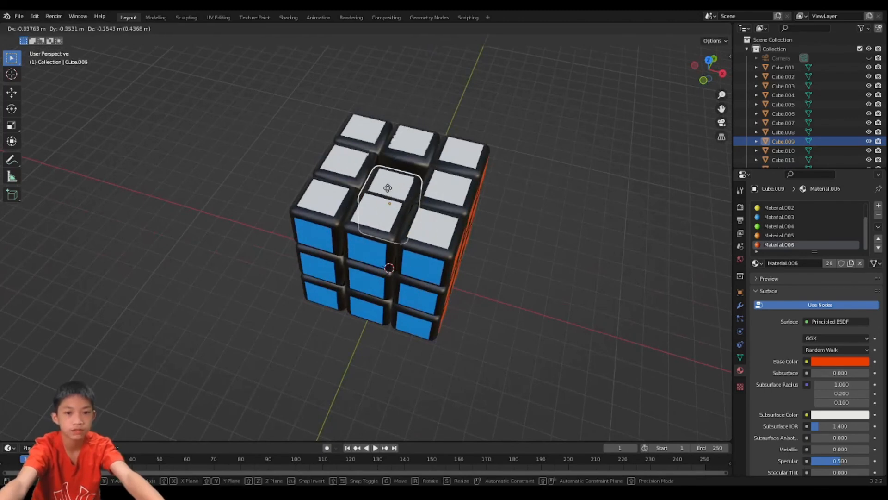
{"action": "right_click", "coordinate": [395, 189]}
{"action": "key", "text": "g"}
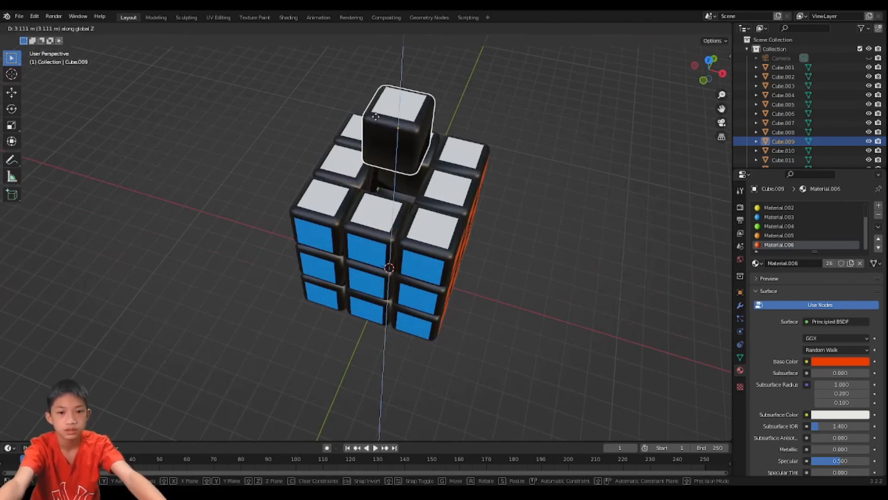
{"action": "right_click", "coordinate": [397, 125]}
- Try to rotate the white-and-orange edge block and move the white centre block
{"action": "key", "text": "shift+d"}
{"action": "right_click", "coordinate": [447, 110]}
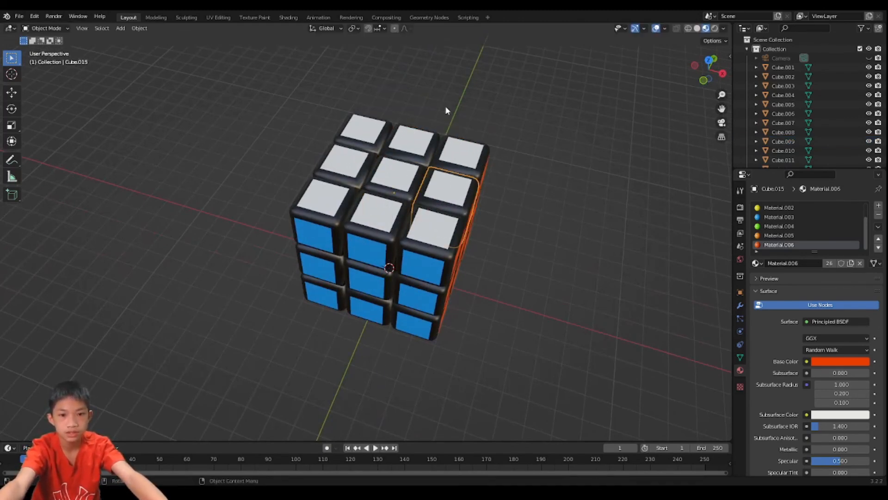
{"action": "key", "text": "r"}
{"action": "right_click", "coordinate": [290, 353]}
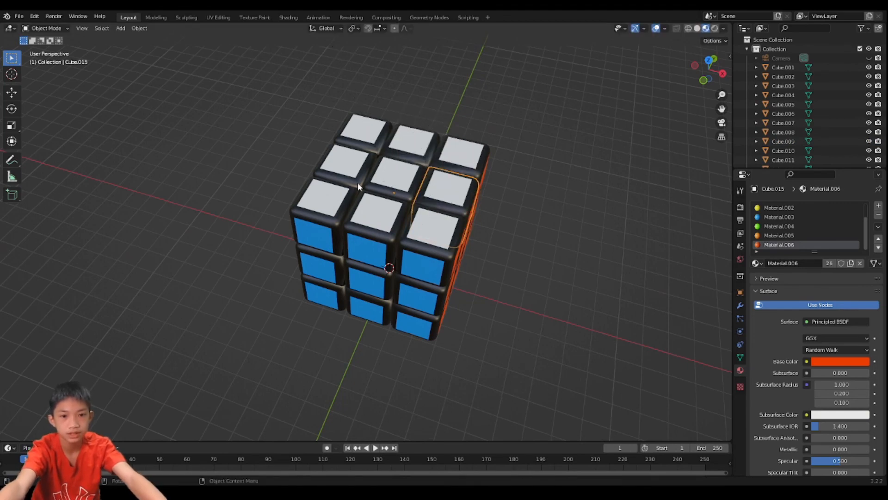
{"action": "left_click", "coordinate": [391, 182]}
{"action": "key", "text": "g"}
{"action": "right_click", "coordinate": [383, 186]}
- Set the origin of all the blocks to their own geometry with Origin to Geometry
{"action": "scroll", "coordinate": [352, 209], "scroll_direction": "down", "scroll_amount": 2}
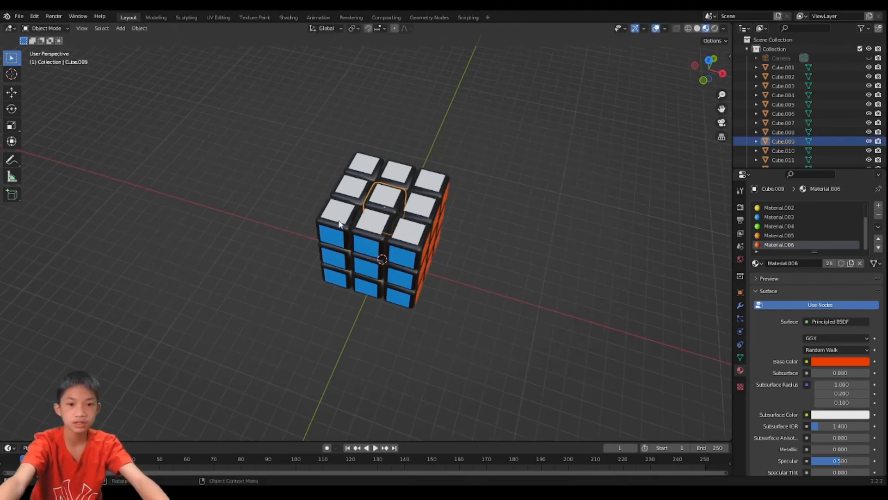
{"action": "scroll", "coordinate": [339, 223], "scroll_direction": "down", "scroll_amount": 1}
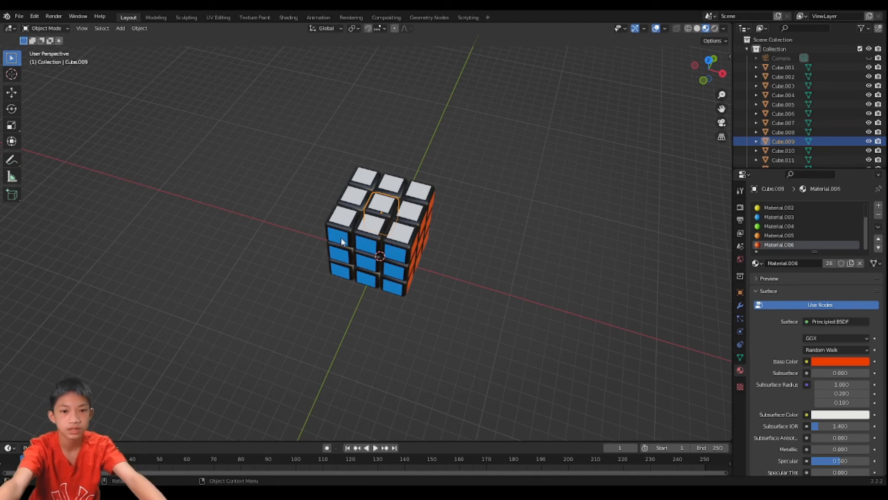
{"action": "key", "text": "a"}
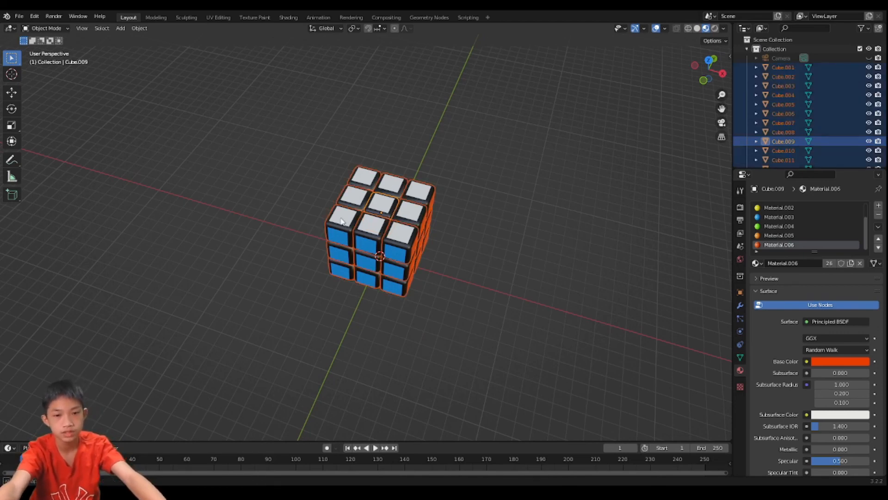
{"action": "middle_click_drag", "start_coordinate": [373, 212], "coordinate": [369, 189]}
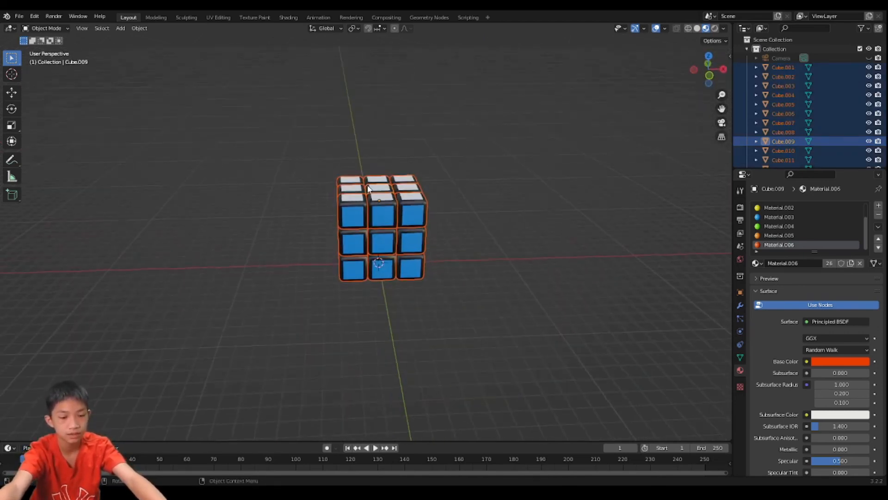
{"action": "right_click", "coordinate": [369, 207]}
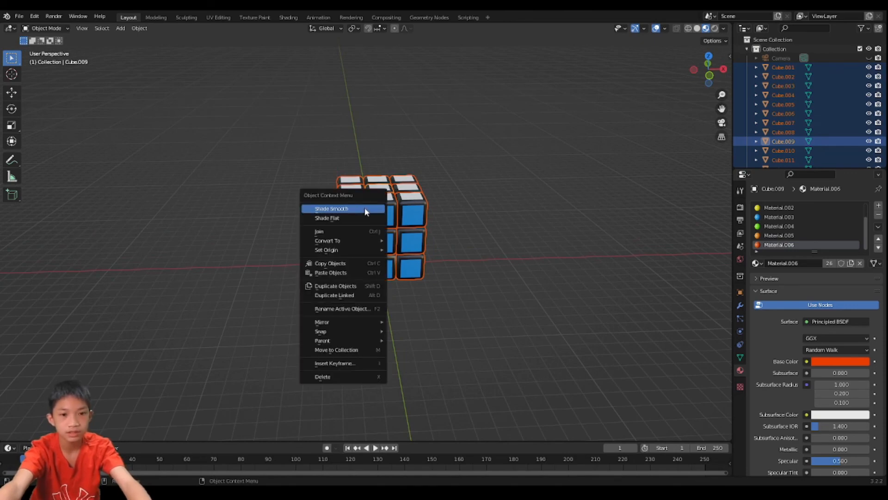
{"action": "mouse_move", "coordinate": [356, 240]}
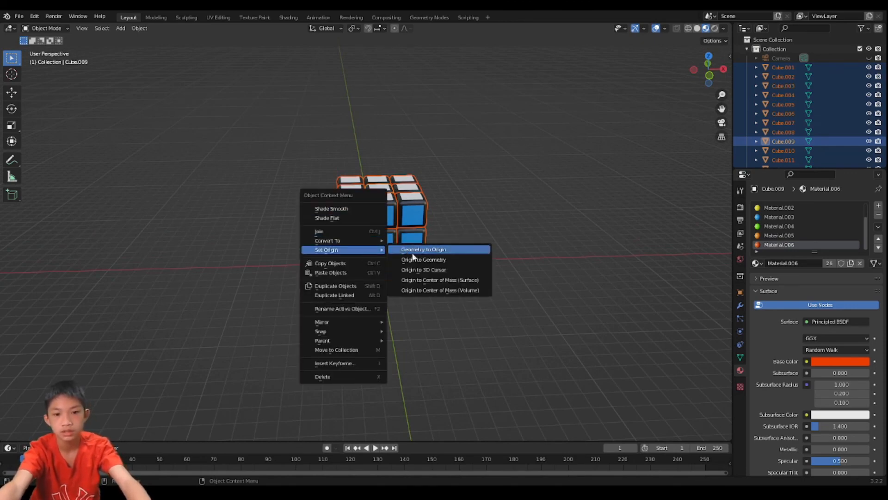
{"action": "left_click", "coordinate": [415, 257]}
{"action": "left_click", "coordinate": [456, 214]}
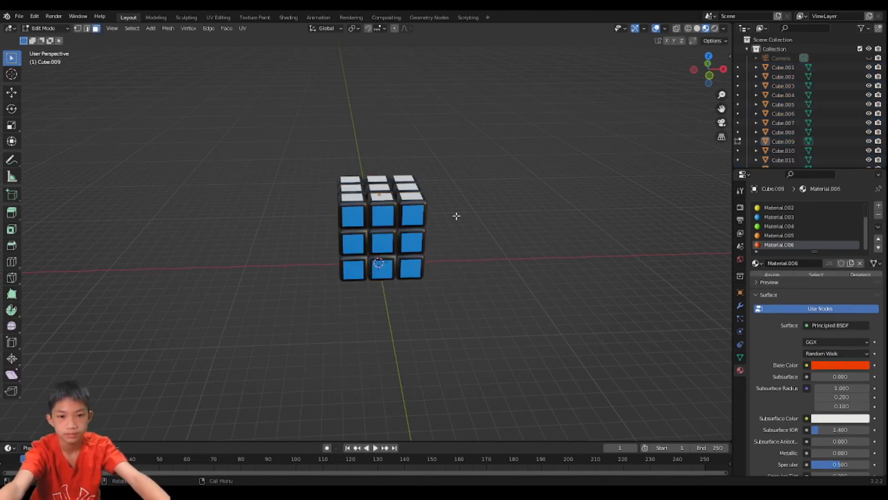
- Try to move the top corner block on the blue side and view the cube from other angles
{"action": "middle_click_drag", "start_coordinate": [456, 214], "coordinate": [492, 204]}
{"action": "left_click", "coordinate": [418, 196]}
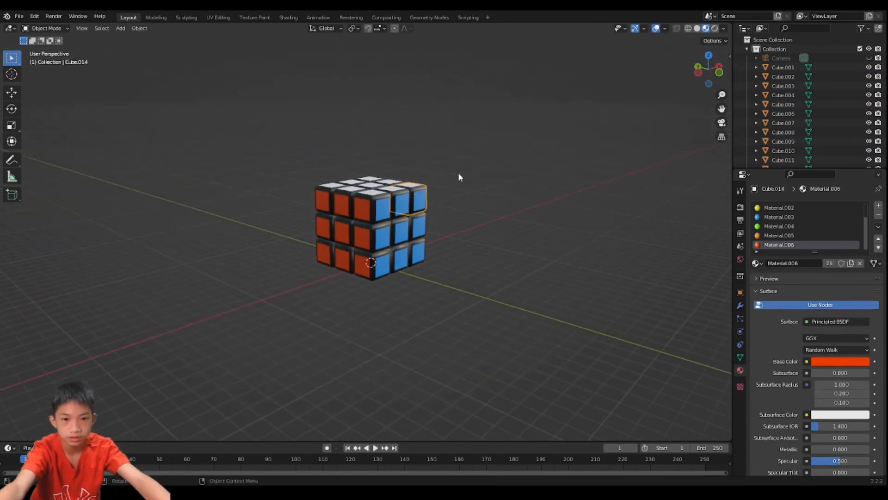
{"action": "key", "text": "g"}
{"action": "right_click", "coordinate": [471, 170]}
{"action": "middle_click_drag", "start_coordinate": [456, 179], "coordinate": [409, 226]}
{"action": "left_click", "coordinate": [464, 211]}
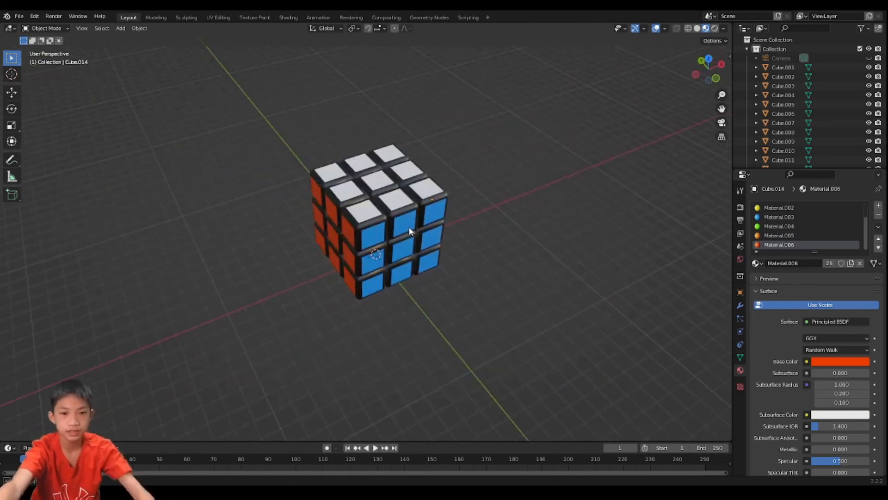
{"action": "middle_click_drag", "start_coordinate": [376, 327], "coordinate": [389, 301]}
{"action": "scroll", "coordinate": [387, 300], "scroll_direction": "up", "scroll_amount": 2}
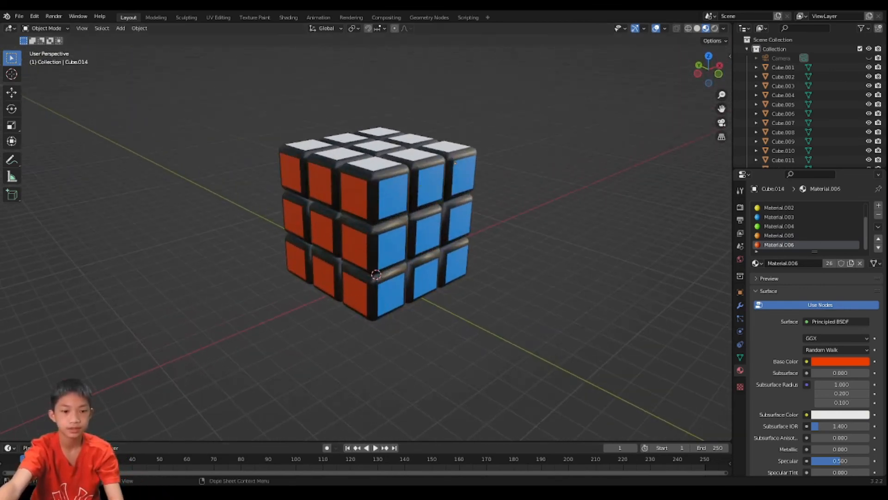